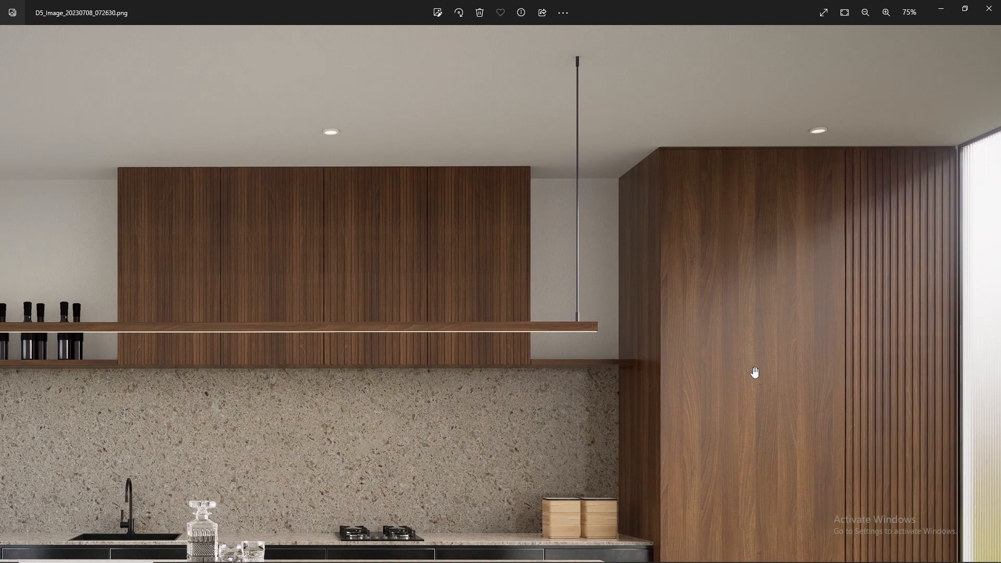
Examine the finished pantry render closely, from the upper cabinets and ceiling to the island, stools and floor
{"action": "left_click_drag", "start_coordinate": [764, 373], "coordinate": [491, 301]}
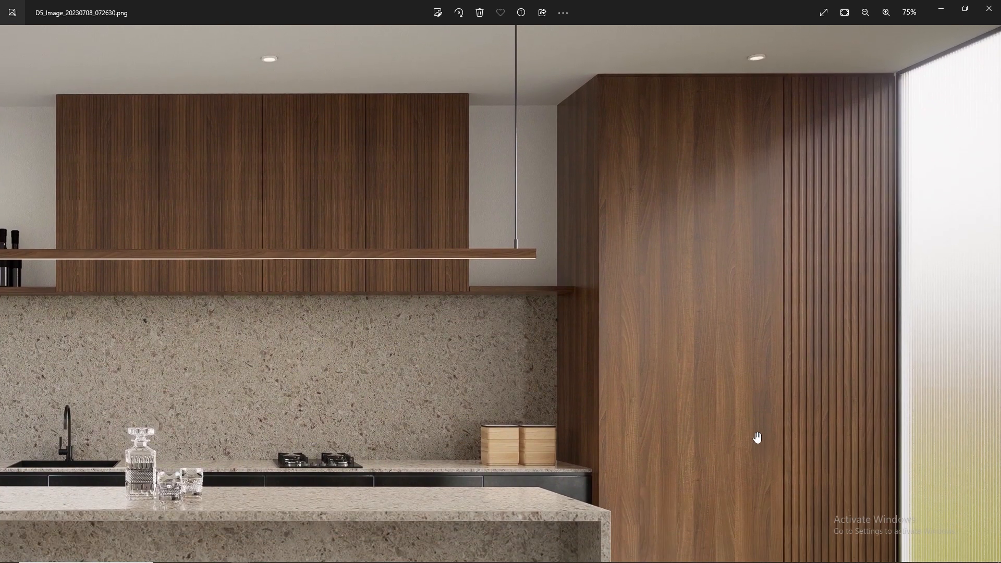
{"action": "left_click_drag", "start_coordinate": [757, 438], "coordinate": [779, 177]}
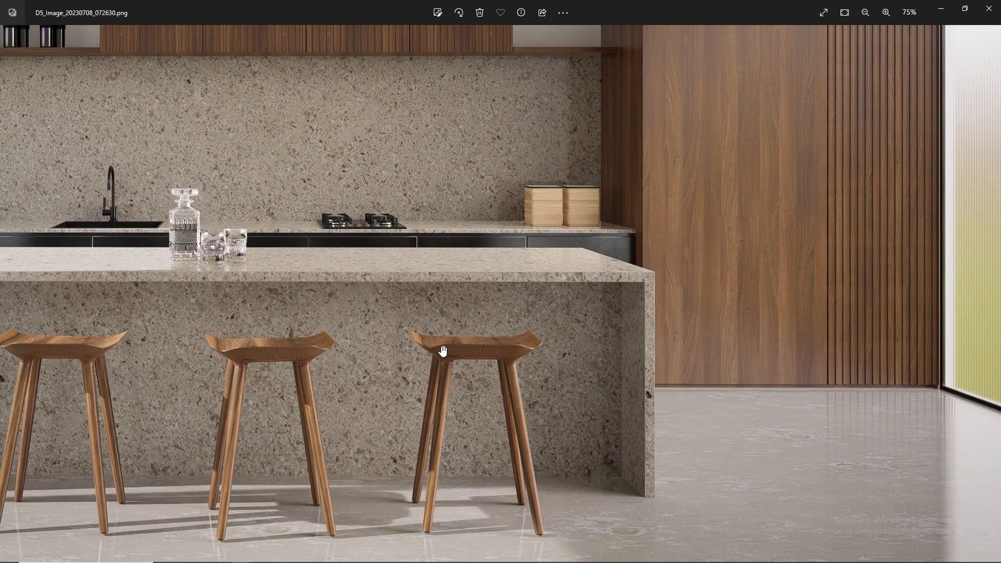
{"action": "scroll", "coordinate": [442, 351], "scroll_direction": "down", "scroll_amount": 5}
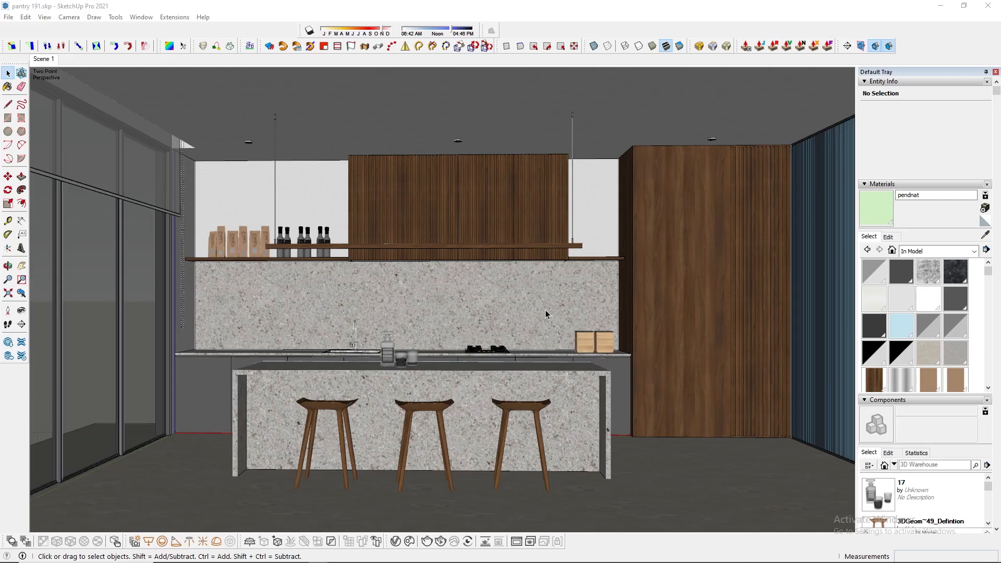
In SketchUp, inspect the pantry model, restore the Scene 1 view and purge all unused items from the model
{"action": "mouse_move", "coordinate": [559, 351]}
{"action": "left_mouse_down"}
{"action": "mouse_move", "coordinate": [533, 348]}
{"action": "mouse_move", "coordinate": [640, 356]}
{"action": "mouse_move", "coordinate": [484, 272]}
{"action": "mouse_move", "coordinate": [296, 301]}
{"action": "mouse_move", "coordinate": [65, 62]}
{"action": "left_mouse_up"}
{"action": "key", "text": "space"}
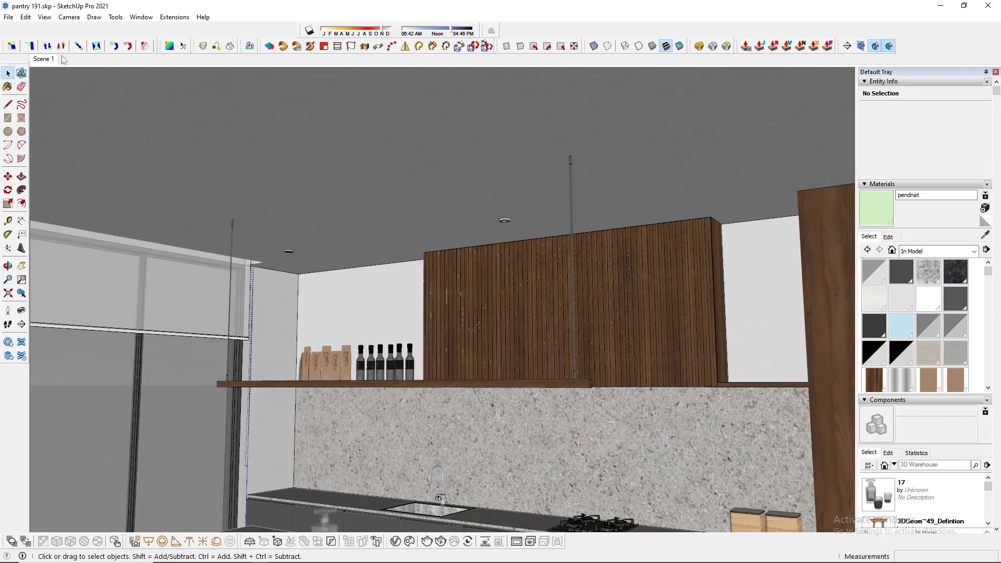
{"action": "left_click", "coordinate": [43, 59]}
{"action": "left_click", "coordinate": [141, 16]}
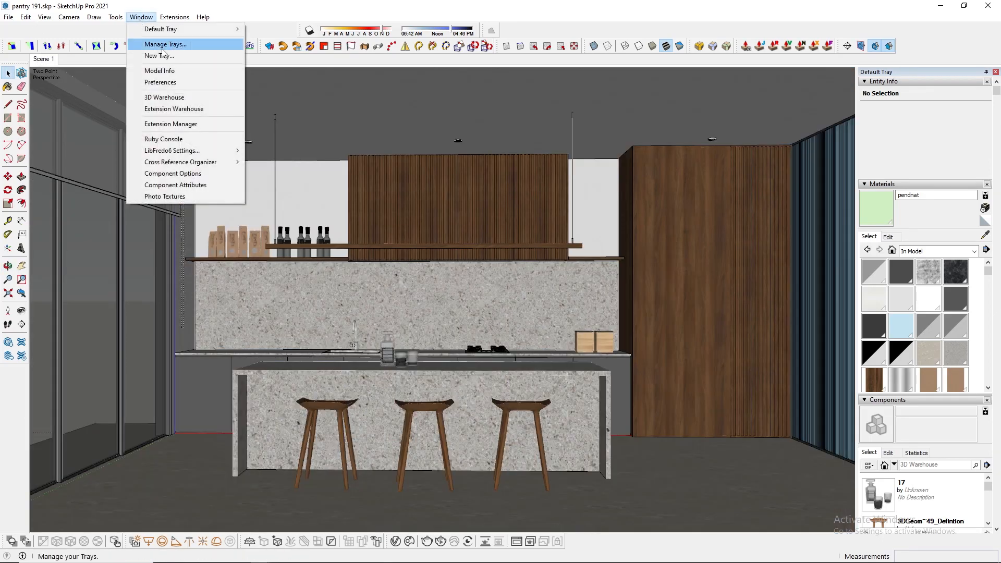
{"action": "left_click", "coordinate": [173, 71]}
{"action": "left_click", "coordinate": [24, 106]}
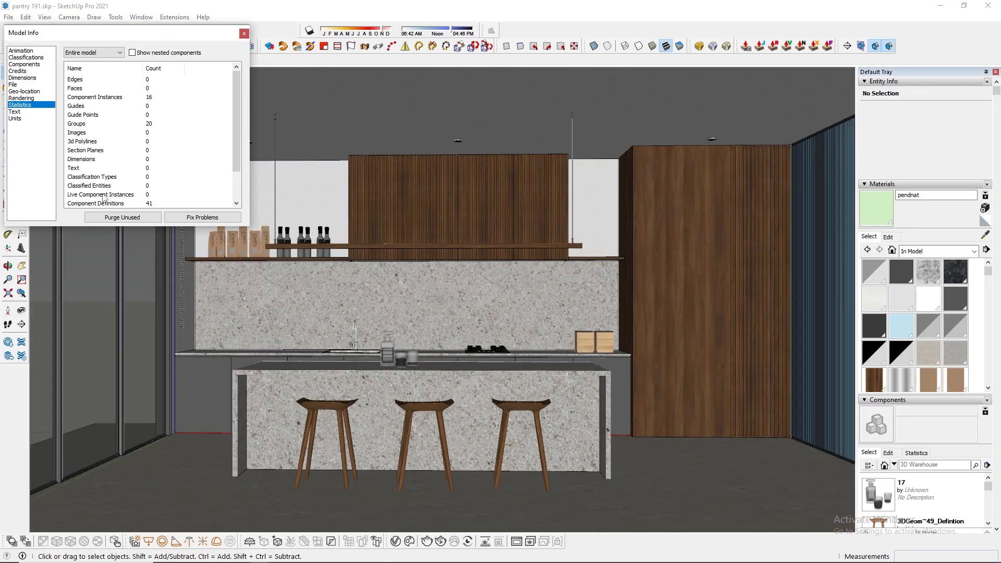
{"action": "left_click", "coordinate": [244, 34]}
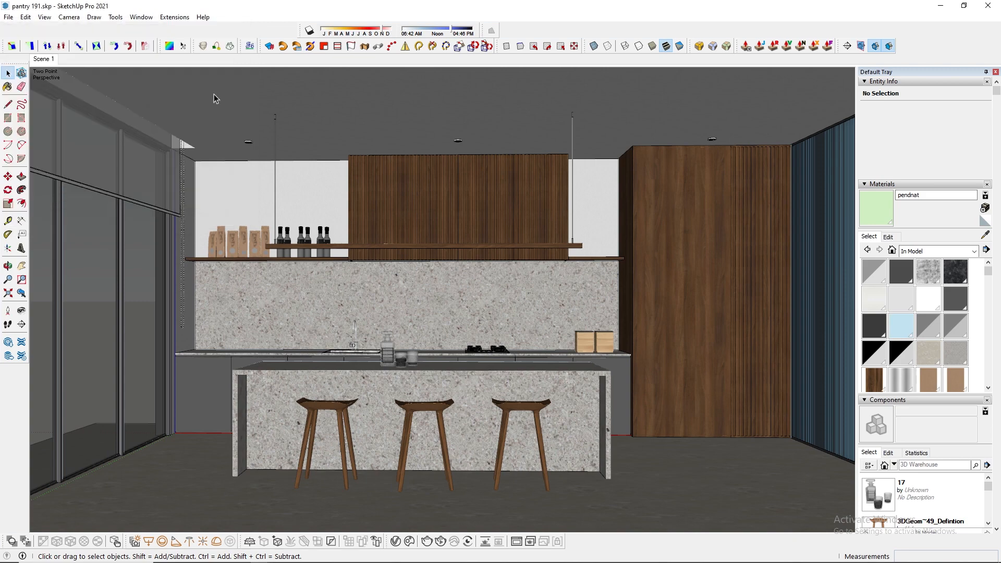
Unhide all hidden objects in the pantry model
{"action": "left_click", "coordinate": [25, 16]}
{"action": "mouse_move", "coordinate": [100, 179]}
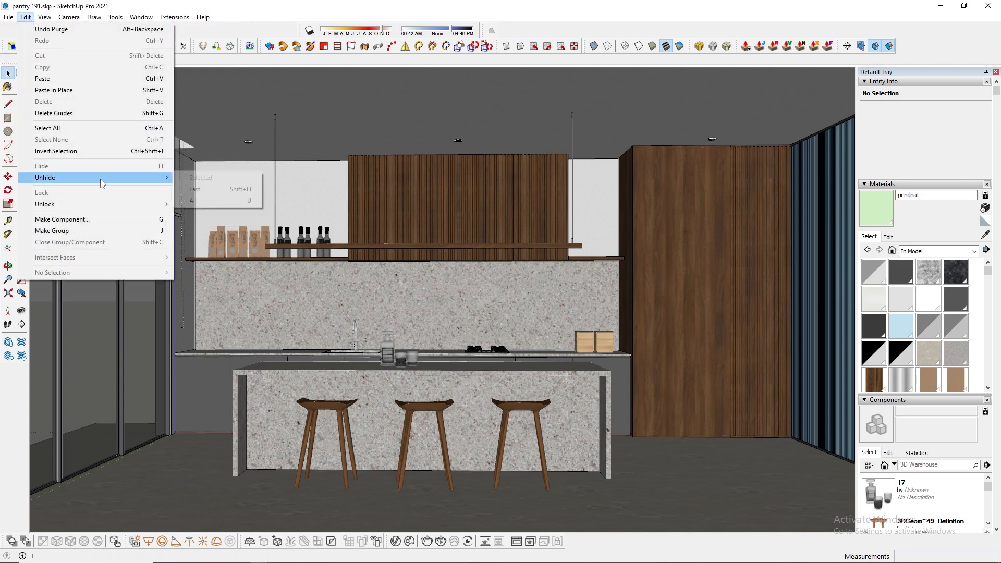
{"action": "left_click", "coordinate": [198, 202]}
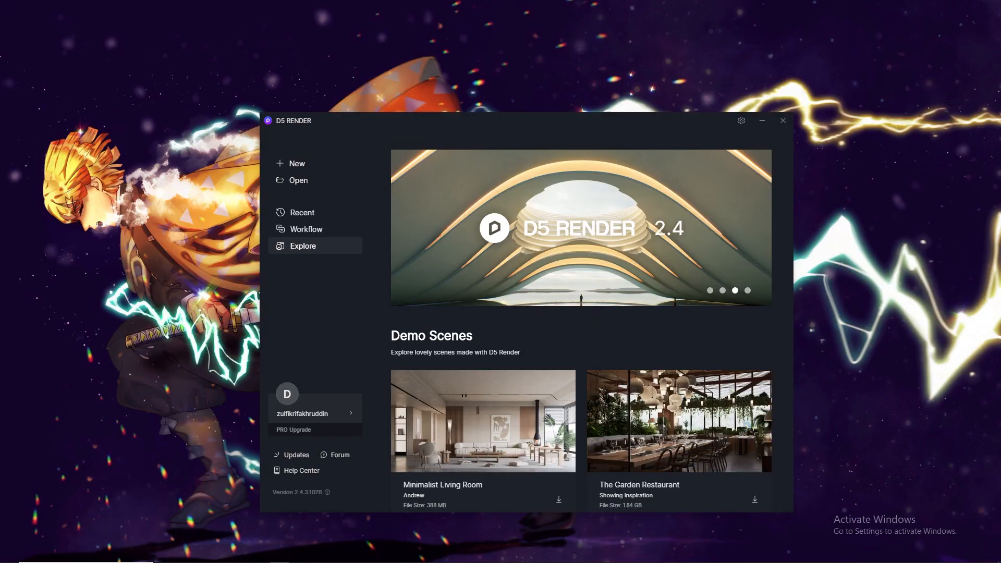
Switch to D5 Render and open the pantry 191.skp model from the #191 pantry folder
{"action": "left_click", "coordinate": [298, 180]}
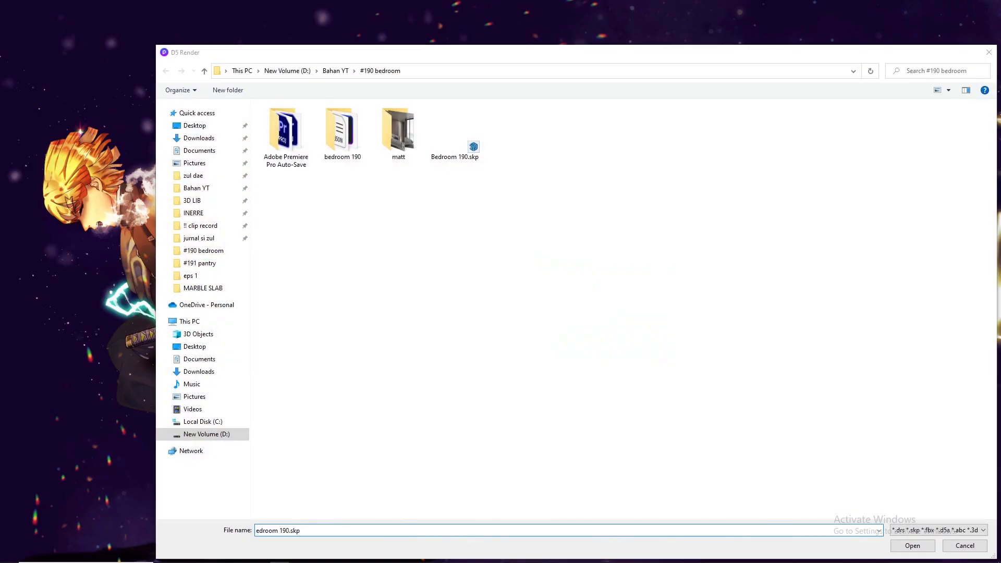
{"action": "left_click", "coordinate": [200, 263]}
{"action": "left_click", "coordinate": [291, 131]}
{"action": "double_click", "coordinate": [293, 133]}
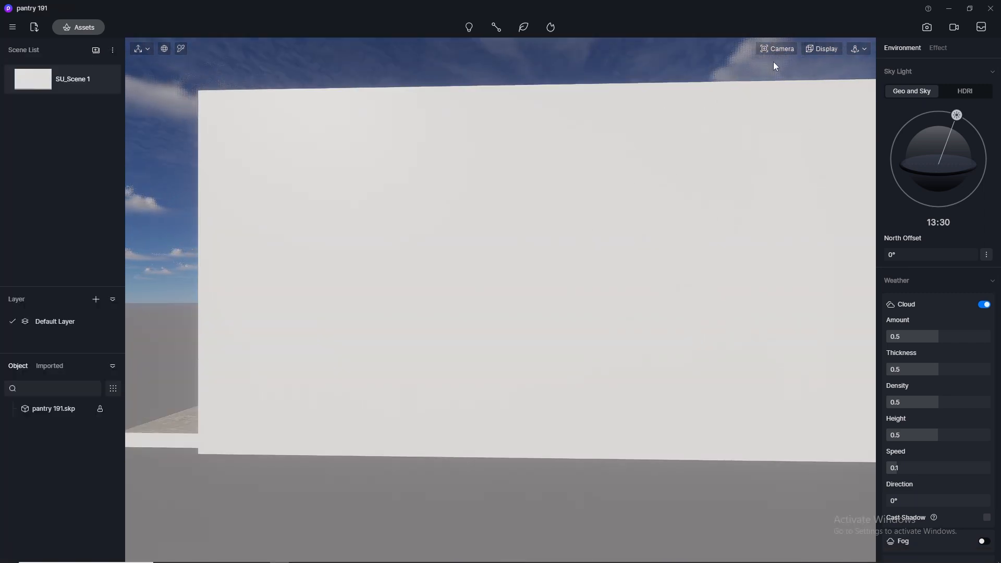
Set the viewport navigation mode to Fly and turn the view to face the front wall
{"action": "left_click", "coordinate": [858, 49]}
{"action": "left_click", "coordinate": [847, 80]}
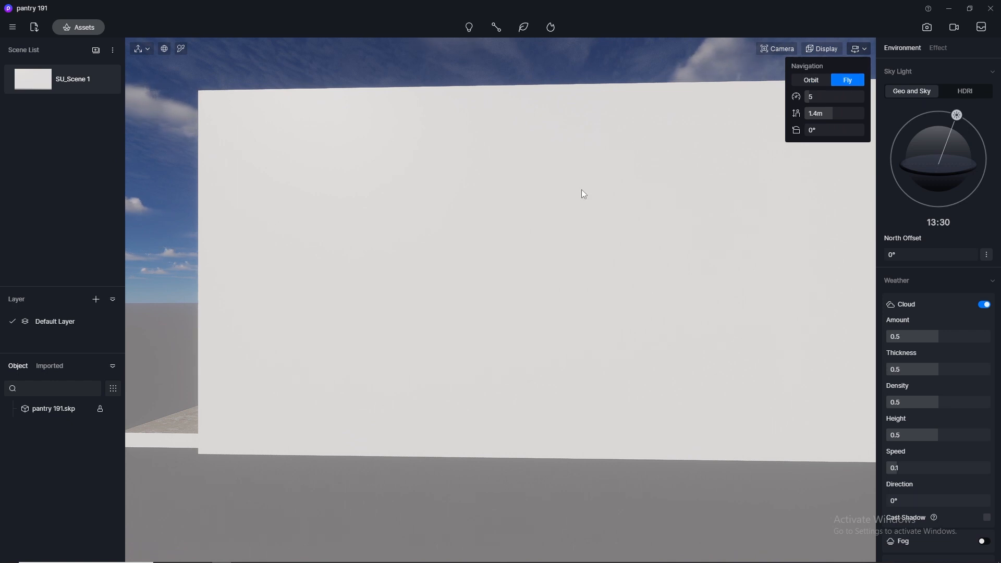
{"action": "mouse_move", "coordinate": [552, 201]}
{"action": "right_mouse_down"}
{"action": "mouse_move", "coordinate": [573, 199]}
{"action": "mouse_move", "coordinate": [566, 199]}
{"action": "right_mouse_up"}
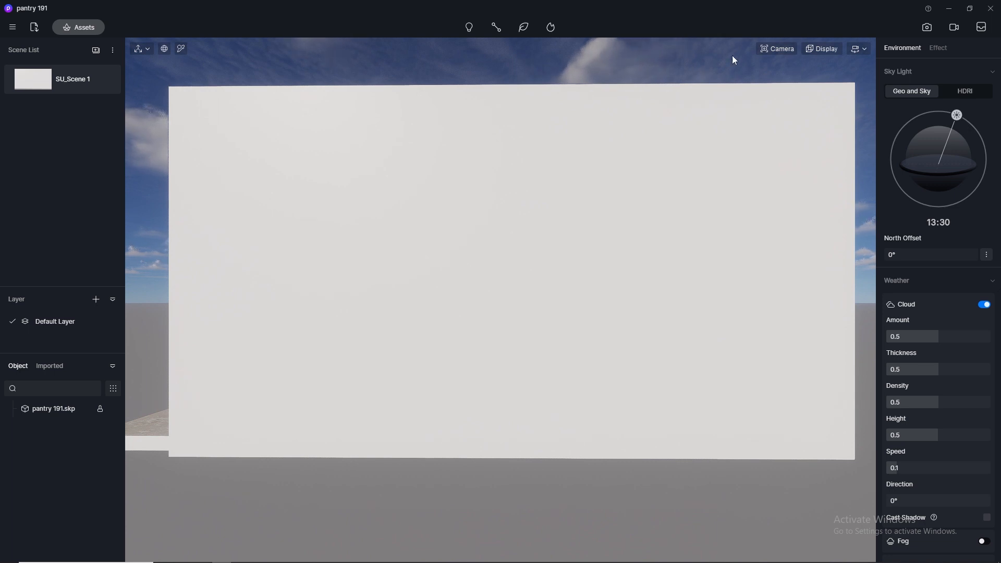
Set the camera's clipping plane to 130.2 to cut through the front wall and frame the kitchen interior
{"action": "scroll", "coordinate": [714, 123], "scroll_direction": "up", "scroll_amount": 1}
{"action": "scroll", "coordinate": [714, 123], "scroll_direction": "up", "scroll_amount": 3}
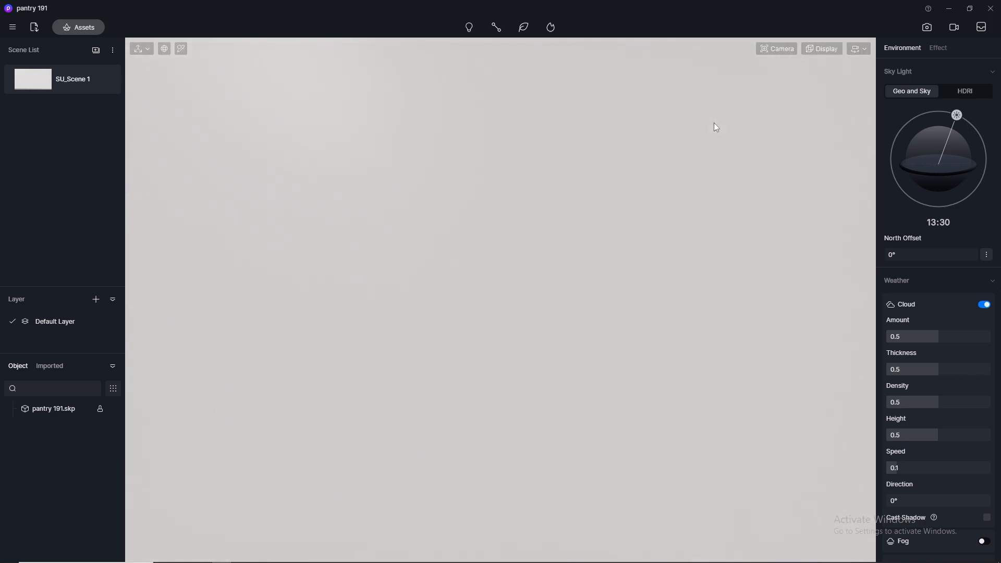
{"action": "scroll", "coordinate": [714, 123], "scroll_direction": "down", "scroll_amount": 1}
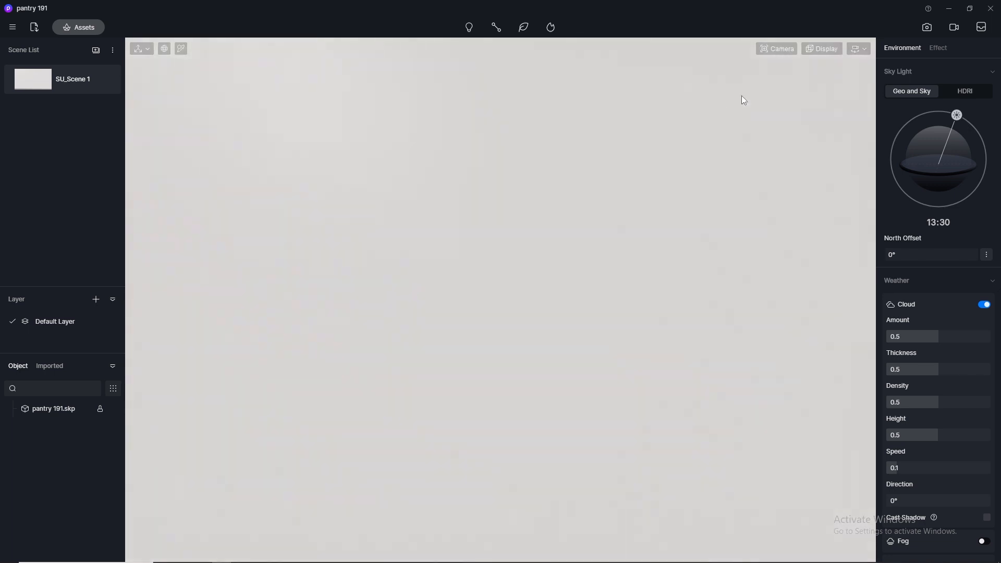
{"action": "left_click", "coordinate": [777, 49]}
{"action": "left_click_drag", "start_coordinate": [760, 157], "coordinate": [762, 161]}
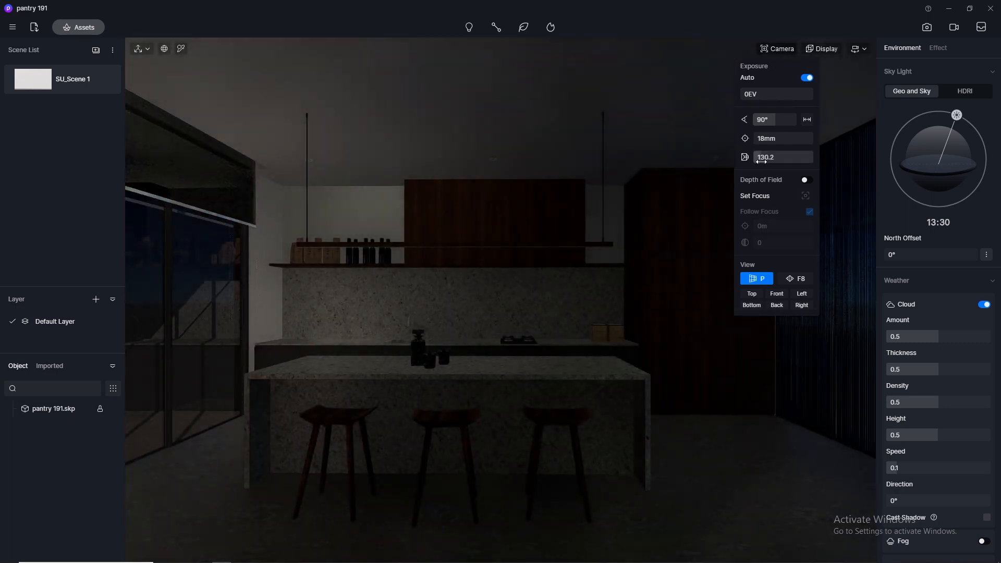
{"action": "scroll", "coordinate": [491, 242], "scroll_direction": "down", "scroll_amount": 2}
{"action": "scroll", "coordinate": [491, 242], "scroll_direction": "up", "scroll_amount": 1}
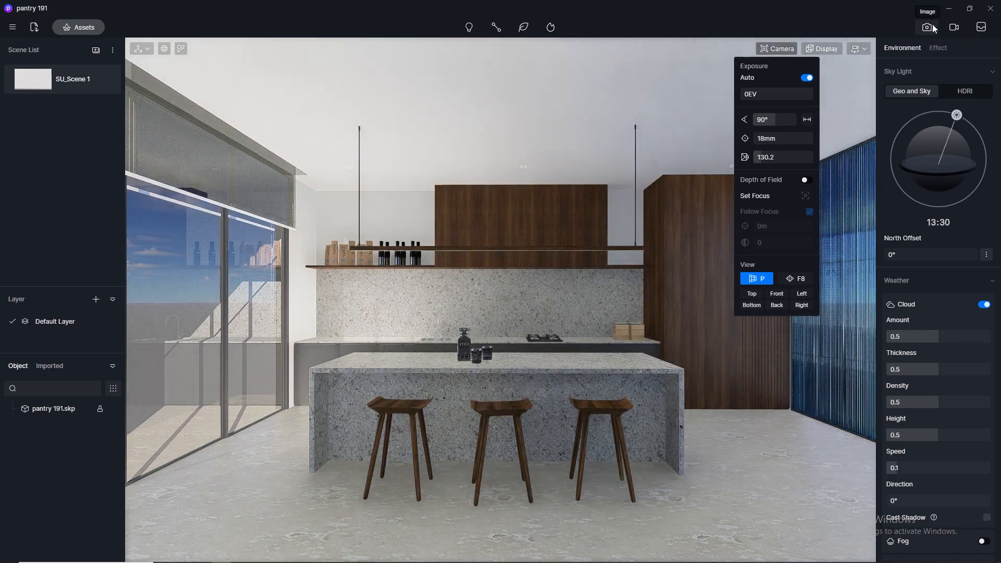
Set up still image output at the 2K preset size with Channels turned off
{"action": "left_click", "coordinate": [927, 27]}
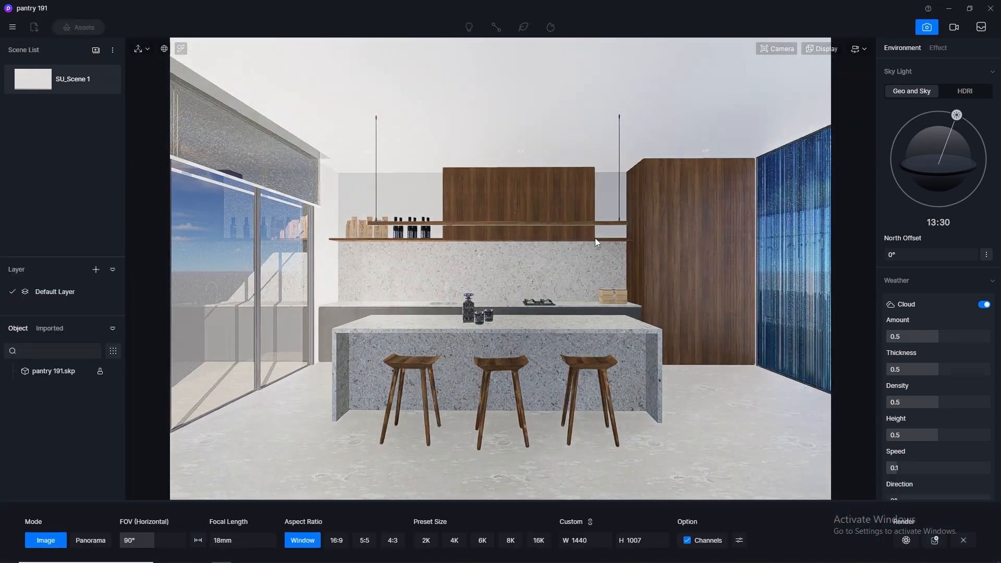
{"action": "left_click", "coordinate": [687, 541]}
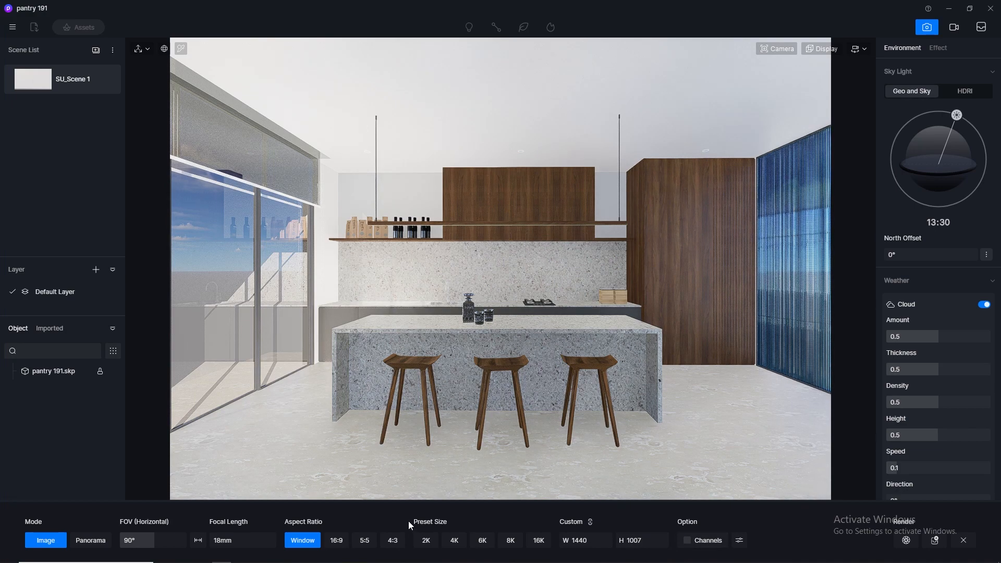
{"action": "left_click", "coordinate": [427, 542]}
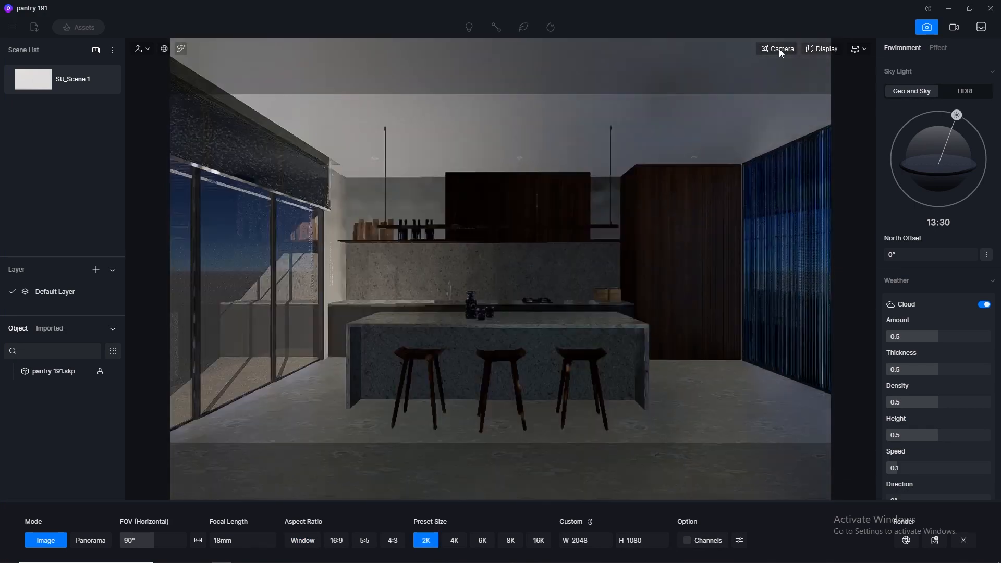
Try two-point perspective, return to the normal perspective view and set the camera's field of view to 80°
{"action": "left_click", "coordinate": [779, 48]}
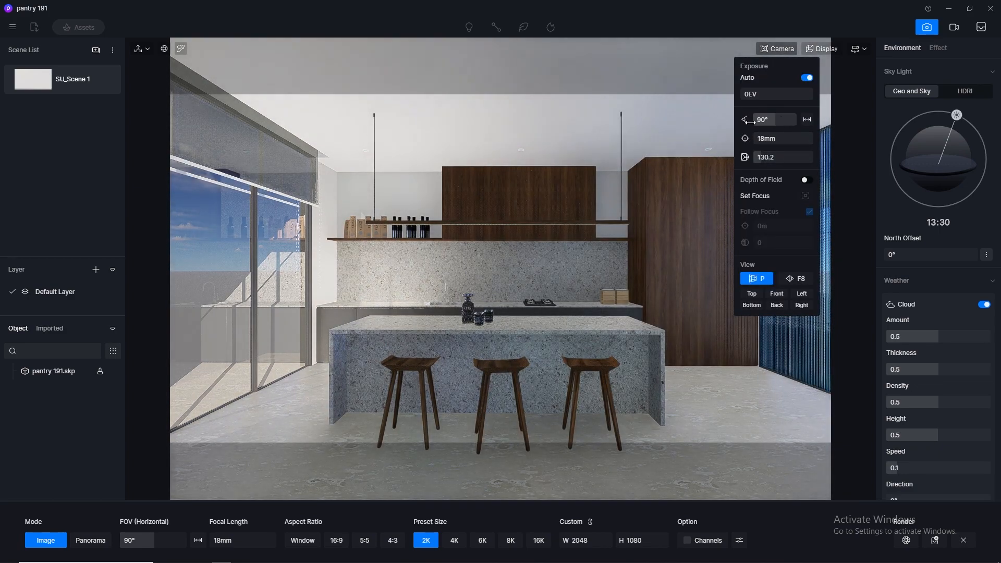
{"action": "left_click", "coordinate": [796, 279]}
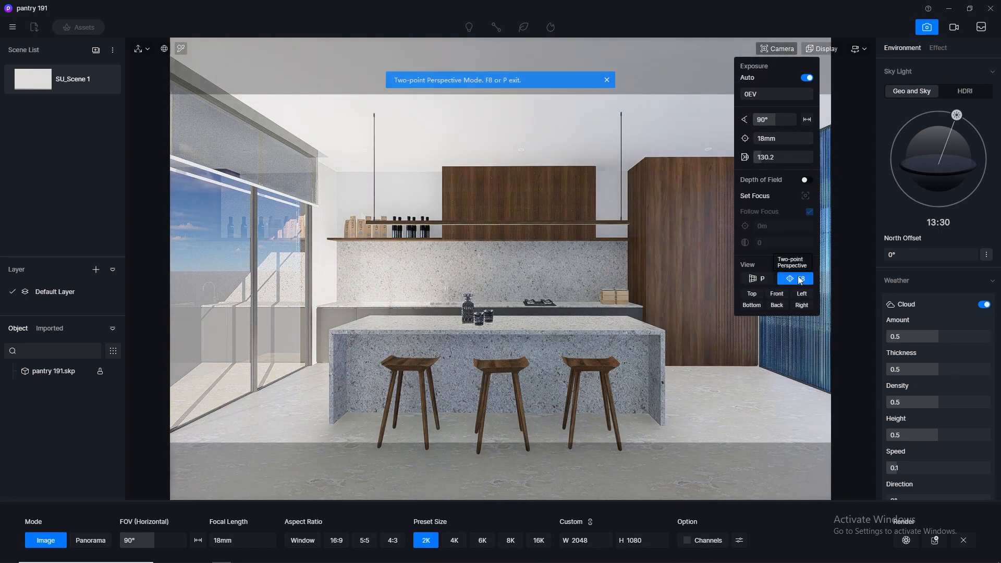
{"action": "left_click", "coordinate": [764, 278]}
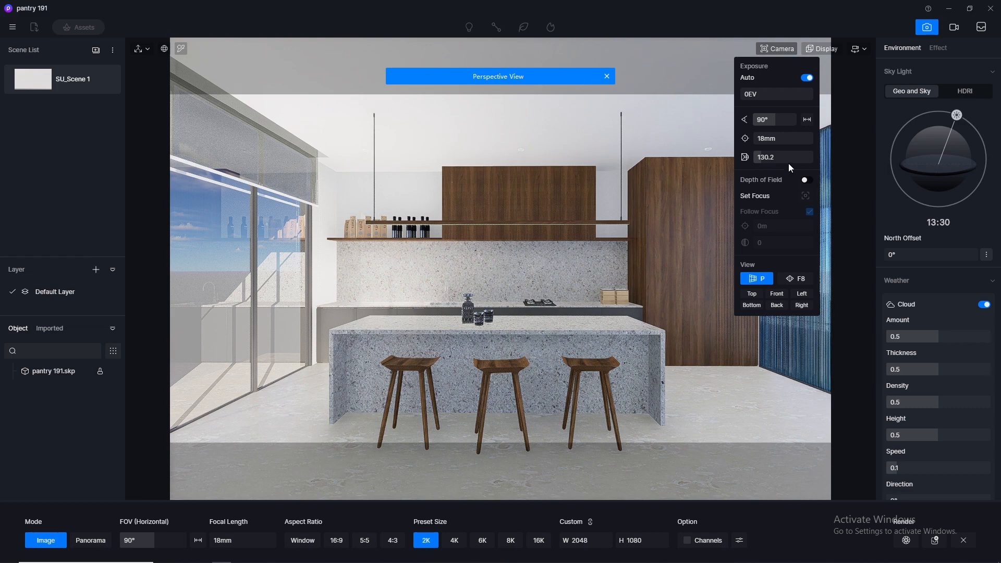
{"action": "left_click", "coordinate": [772, 118]}
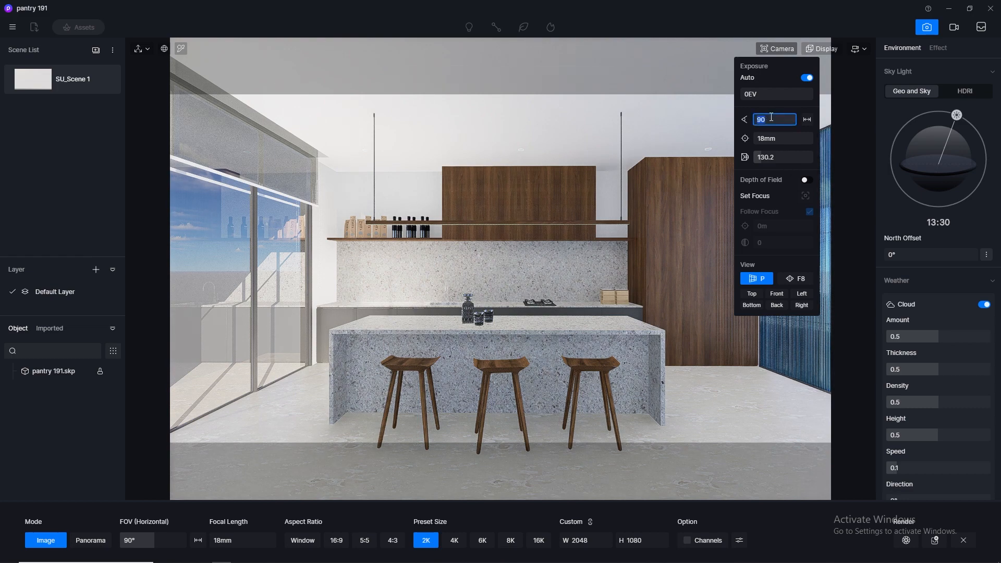
{"action": "type", "text": "870"}
{"action": "key", "text": "Return"}
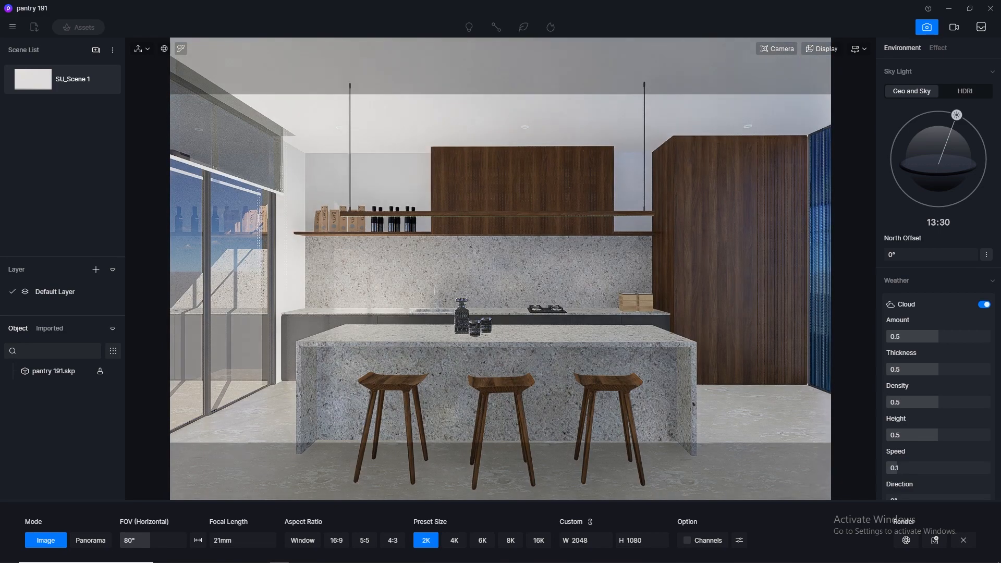
Adjust the camera's clipping plane to 217.2 to cut away the front wall from the kitchen view
{"action": "left_click", "coordinate": [554, 227]}
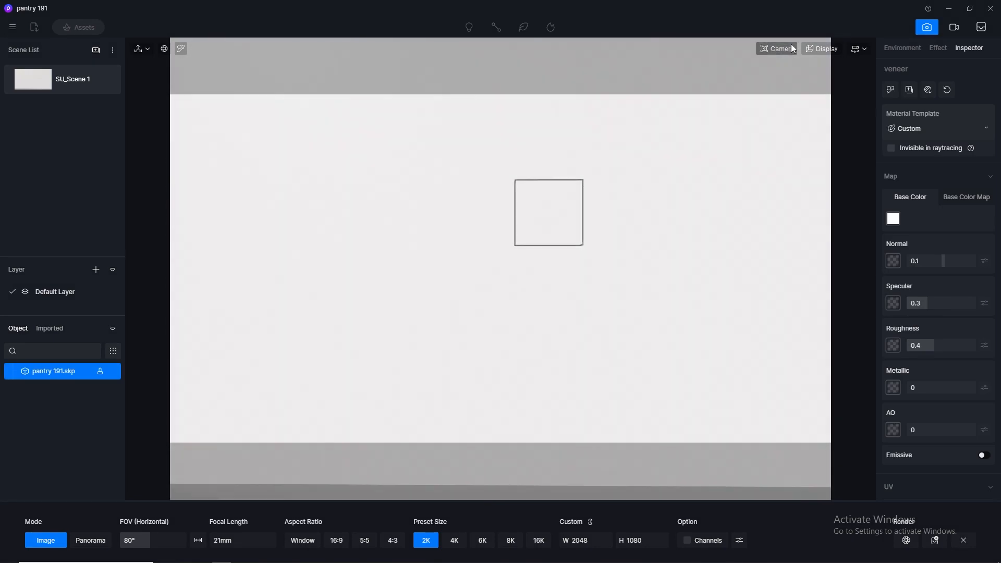
{"action": "left_click", "coordinate": [782, 49]}
{"action": "left_click_drag", "start_coordinate": [768, 156], "coordinate": [770, 157]}
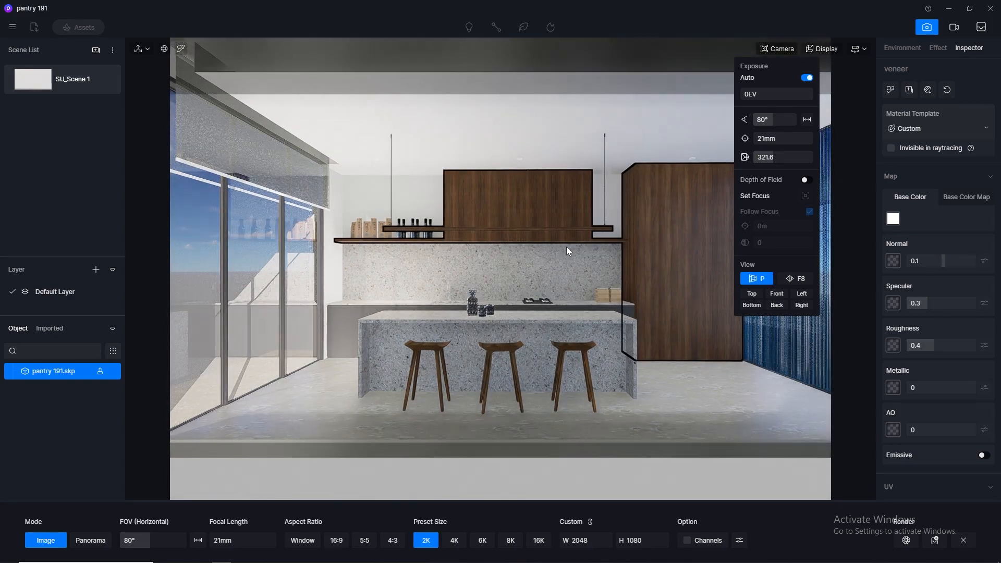
{"action": "scroll", "coordinate": [566, 246], "scroll_direction": "up", "scroll_amount": 3}
{"action": "scroll", "coordinate": [567, 246], "scroll_direction": "down", "scroll_amount": 3}
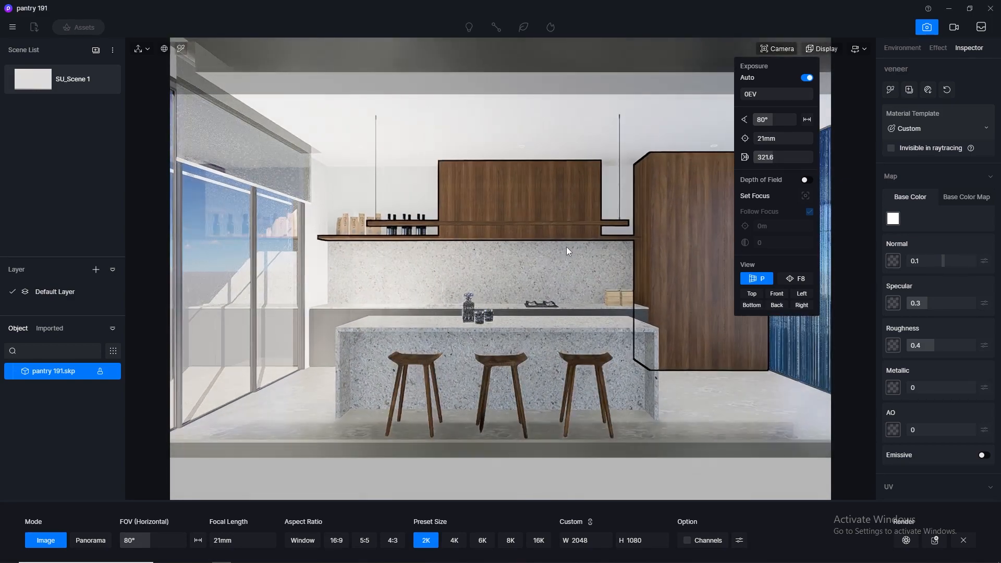
{"action": "left_click_drag", "start_coordinate": [773, 157], "coordinate": [765, 157]}
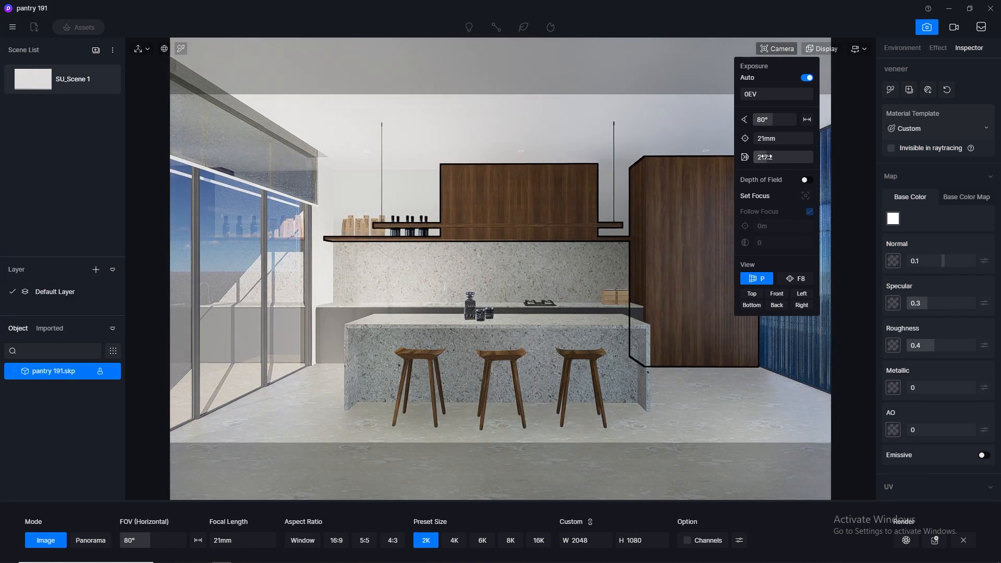
Reframe the kitchen with a 73° field of view and update SU_Scene 1 with this camera view
{"action": "left_click", "coordinate": [597, 35]}
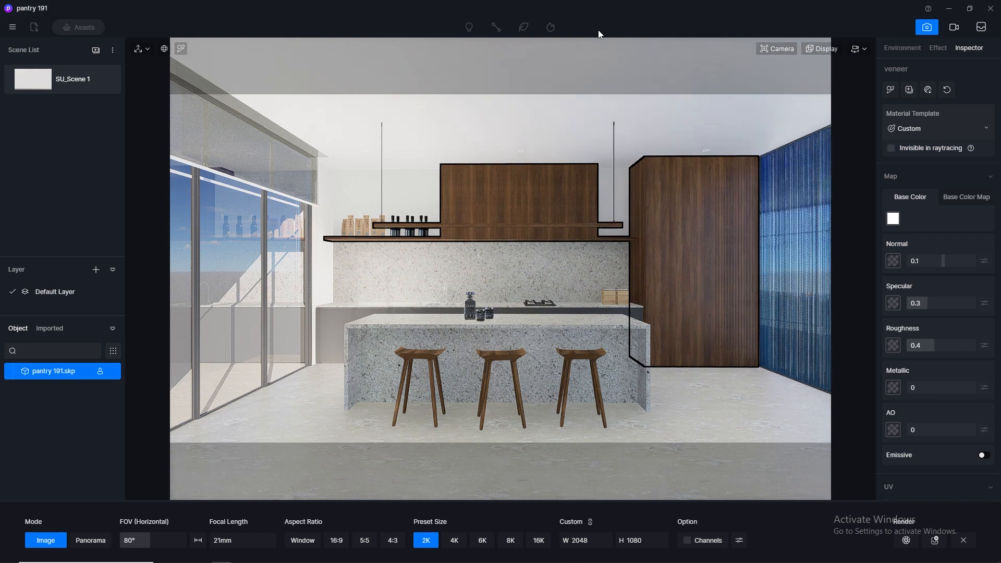
{"action": "scroll", "coordinate": [608, 96], "scroll_direction": "up", "scroll_amount": 2}
{"action": "scroll", "coordinate": [610, 96], "scroll_direction": "down", "scroll_amount": 3}
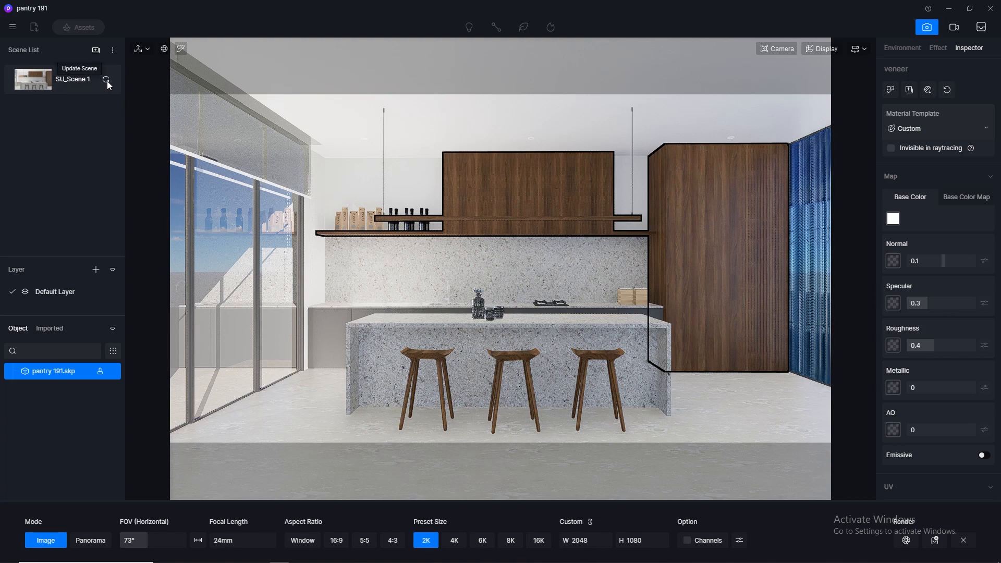
Save the D5 project with the updated scene
{"action": "left_click", "coordinate": [12, 27]}
{"action": "mouse_move", "coordinate": [49, 47]}
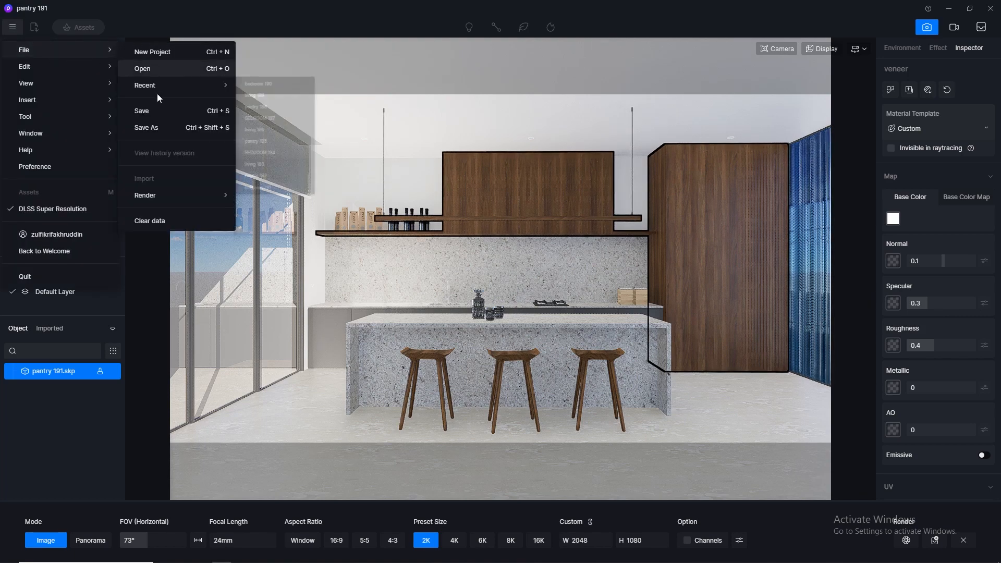
{"action": "left_click", "coordinate": [158, 109]}
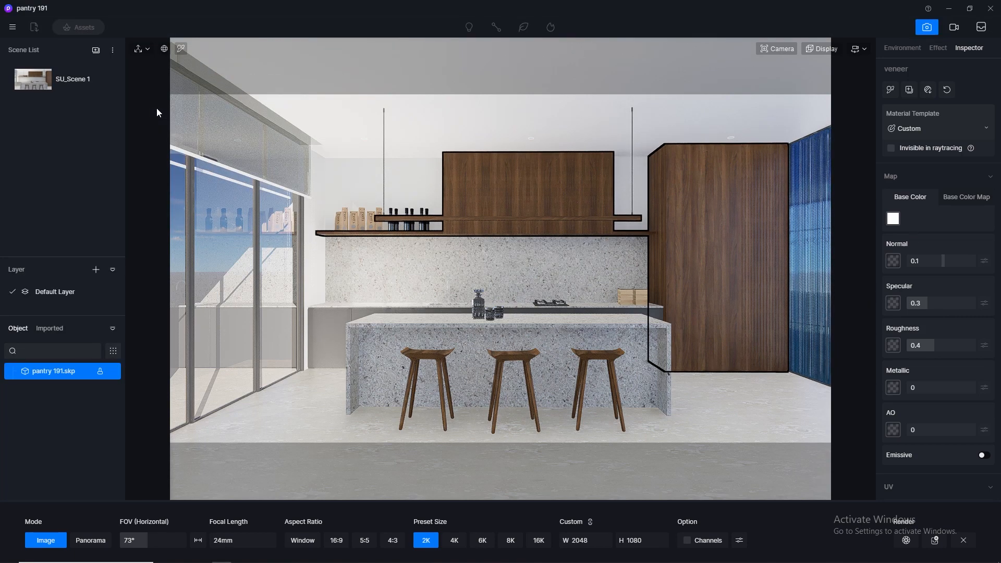
Leave the image output mode and open the online material asset library
{"action": "left_click", "coordinate": [925, 27]}
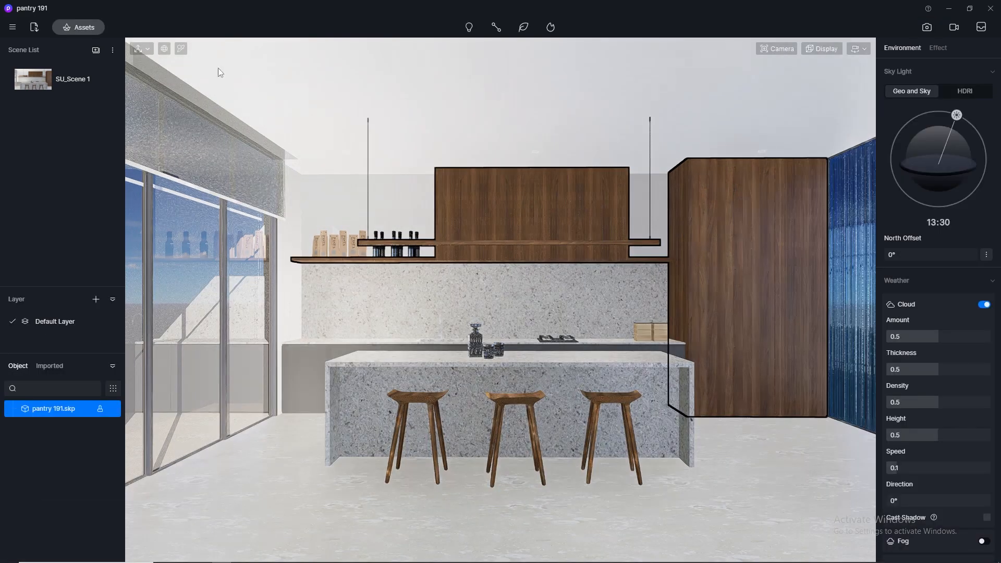
{"action": "left_click", "coordinate": [83, 28]}
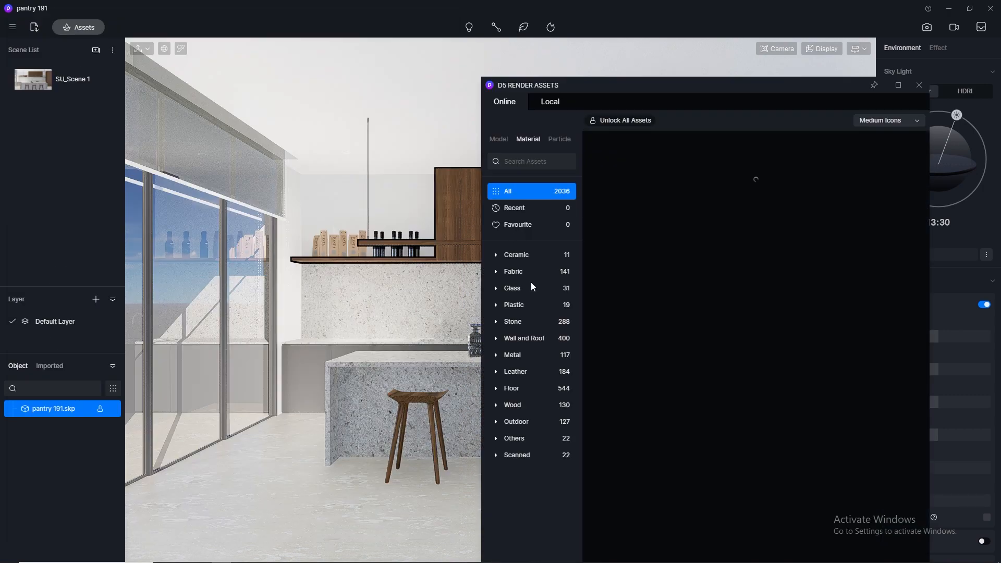
Apply the Normal Glass material from the Glass category to the tall sliding windows beside the blind
{"action": "left_click", "coordinate": [530, 289]}
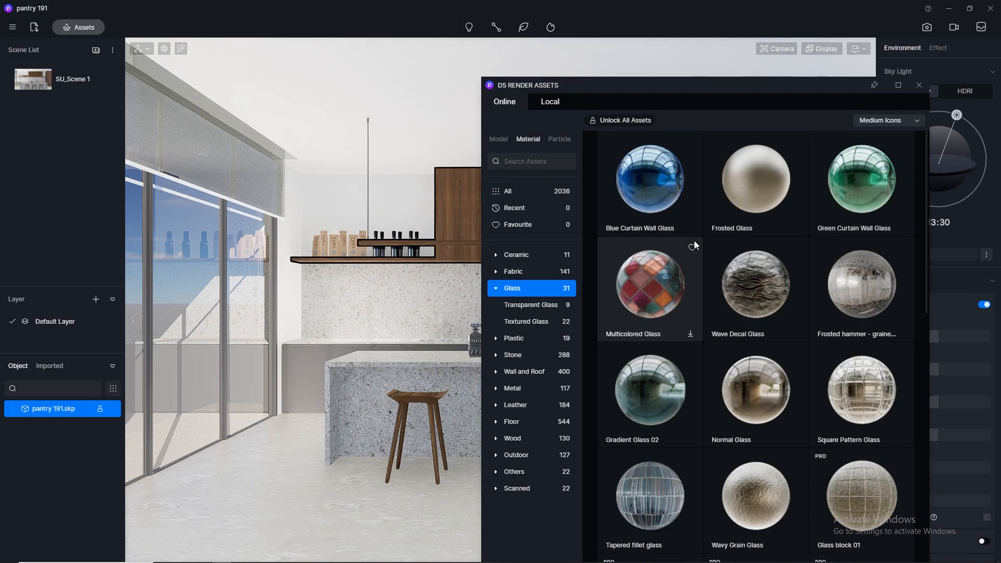
{"action": "left_click_drag", "start_coordinate": [669, 206], "coordinate": [671, 351]}
{"action": "left_click_drag", "start_coordinate": [753, 461], "coordinate": [191, 348]}
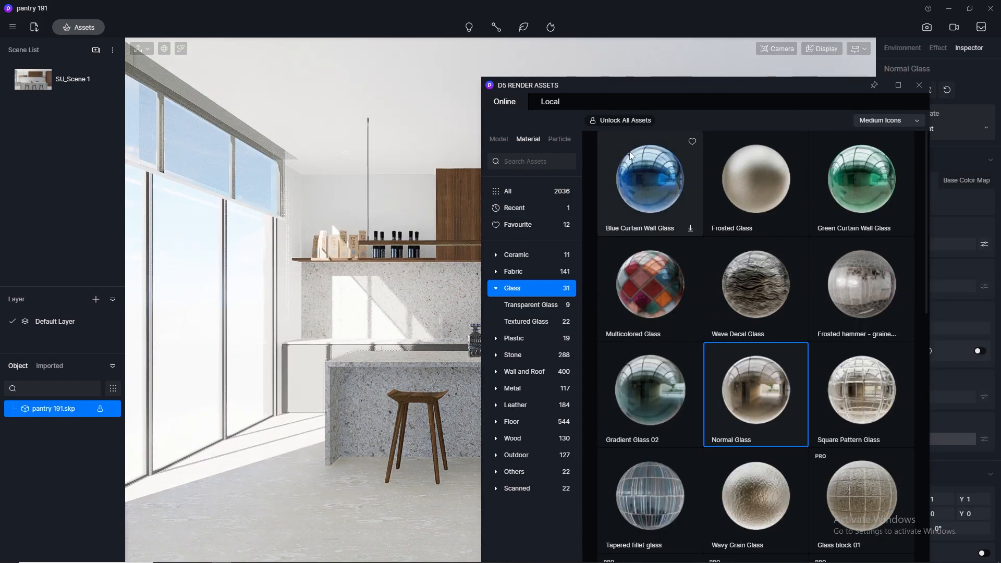
Apply the Normal Glass material to the blue ribbed glass wall beside the tall wooden cabinet
{"action": "left_click_drag", "start_coordinate": [710, 81], "coordinate": [296, 86]}
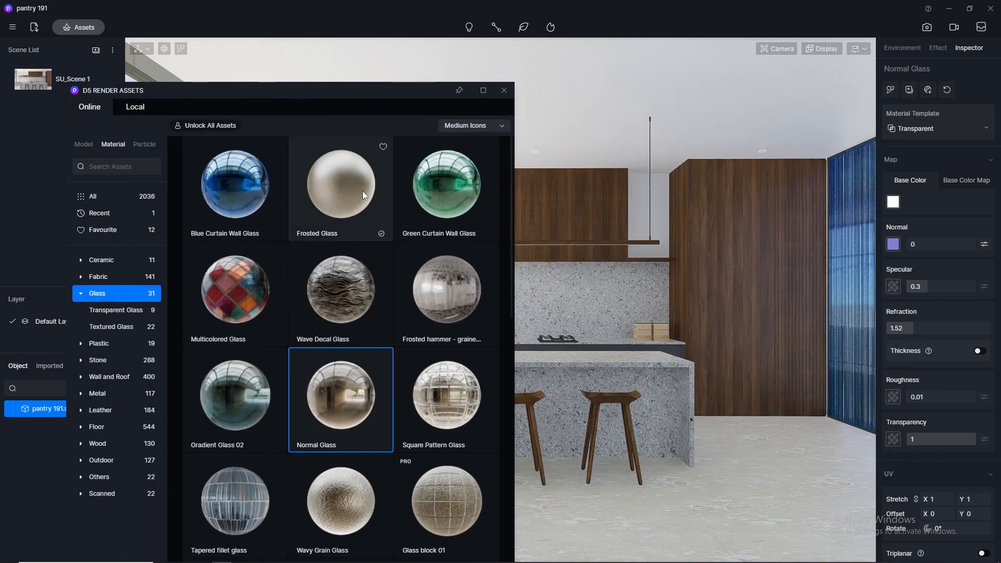
{"action": "left_click", "coordinate": [687, 246]}
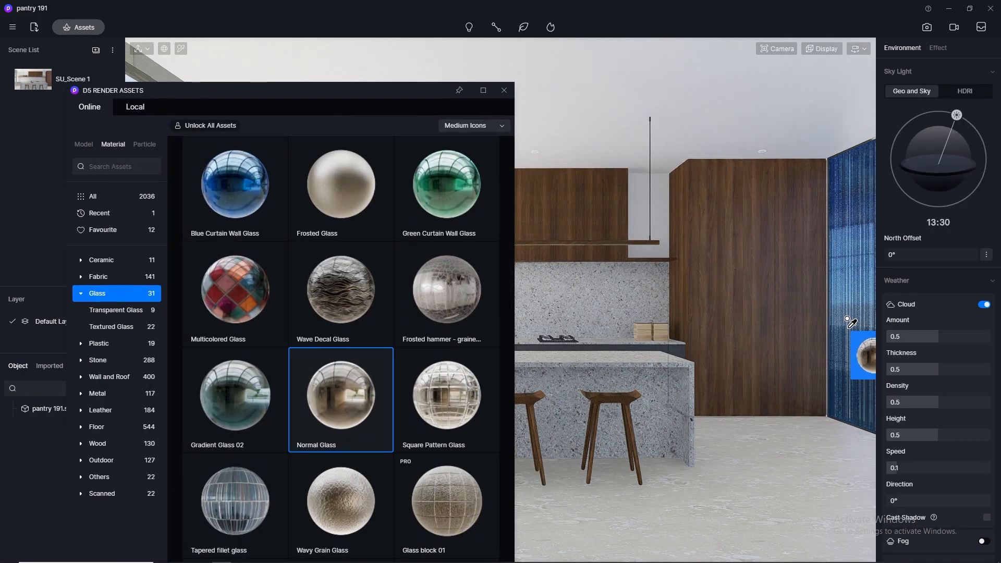
{"action": "left_click", "coordinate": [857, 354]}
{"action": "key", "text": "Escape"}
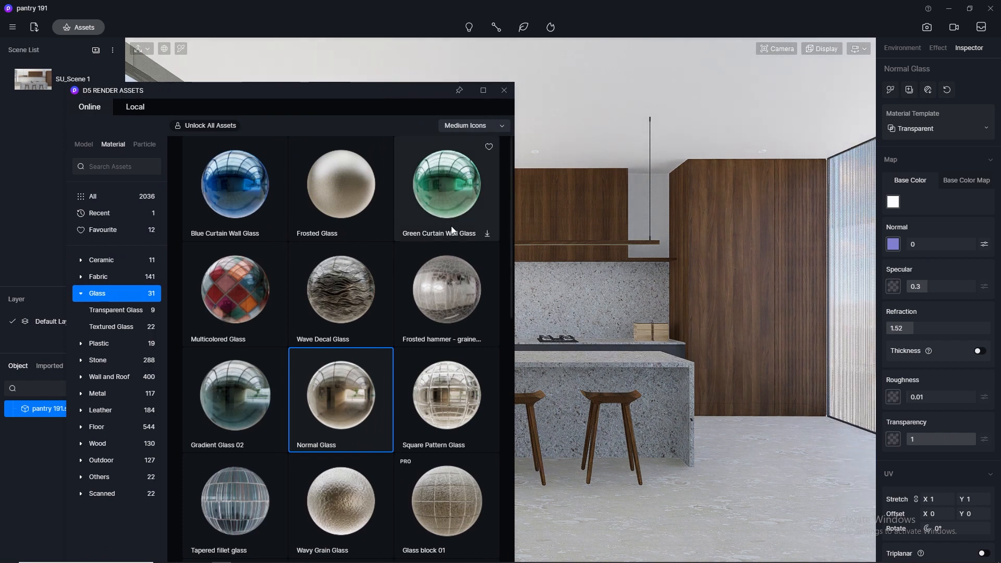
Apply the Frosted Glass material to the glass wall beside the wooden cabinet, and sample both glass surfaces to check their materials
{"action": "left_click", "coordinate": [333, 196]}
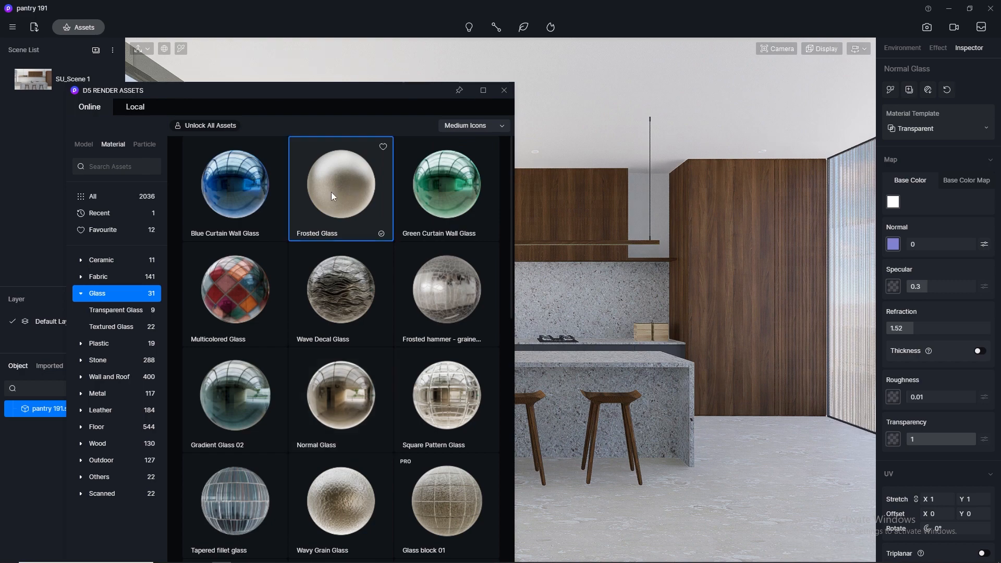
{"action": "left_click", "coordinate": [848, 329]}
{"action": "right_click", "coordinate": [848, 329]}
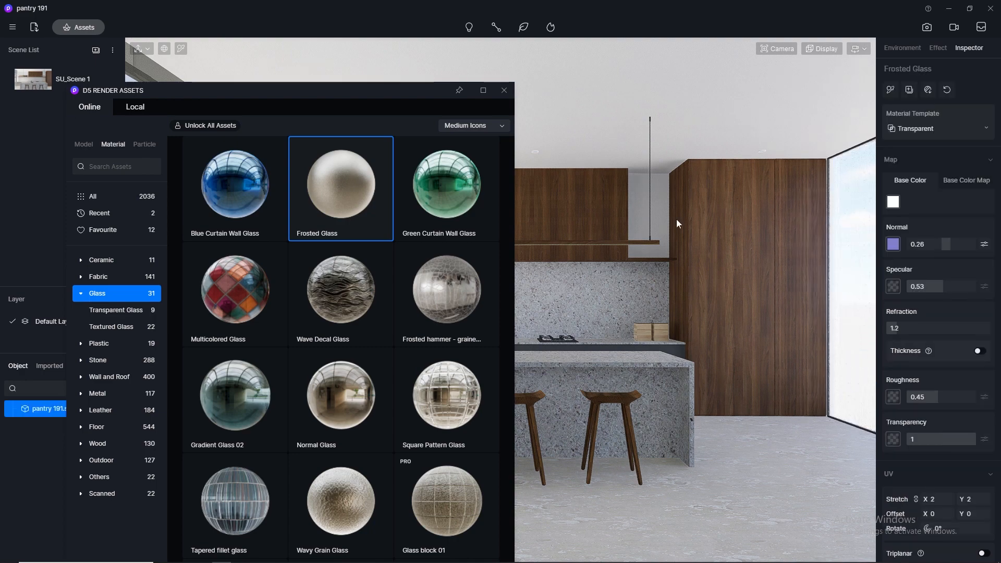
{"action": "left_click", "coordinate": [503, 93]}
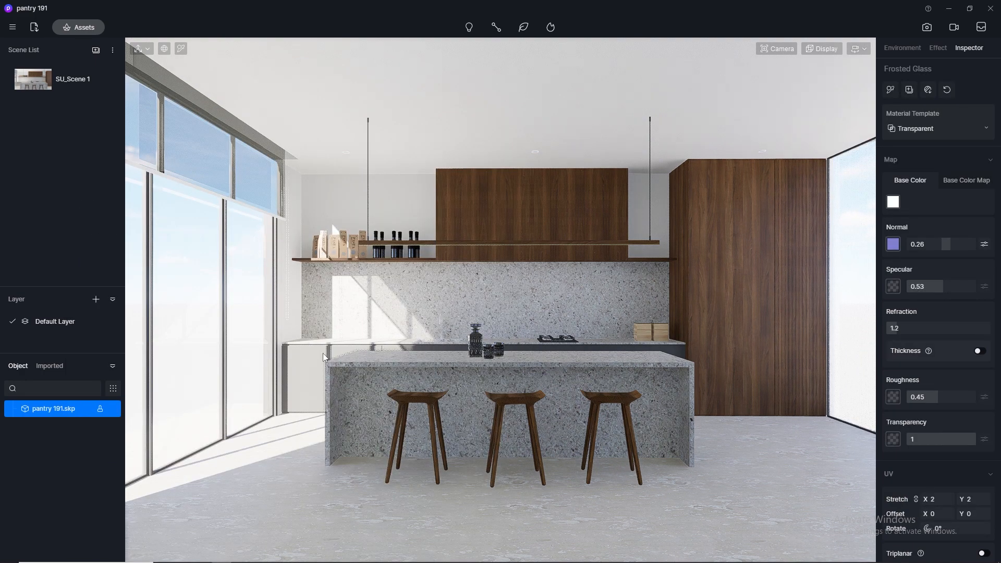
{"action": "left_click", "coordinate": [185, 50]}
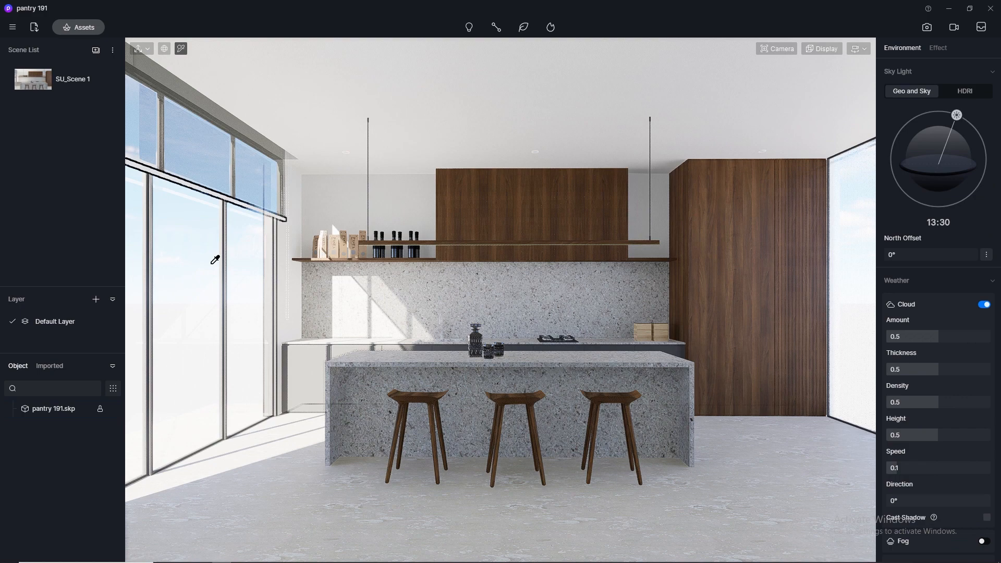
{"action": "left_click", "coordinate": [204, 293]}
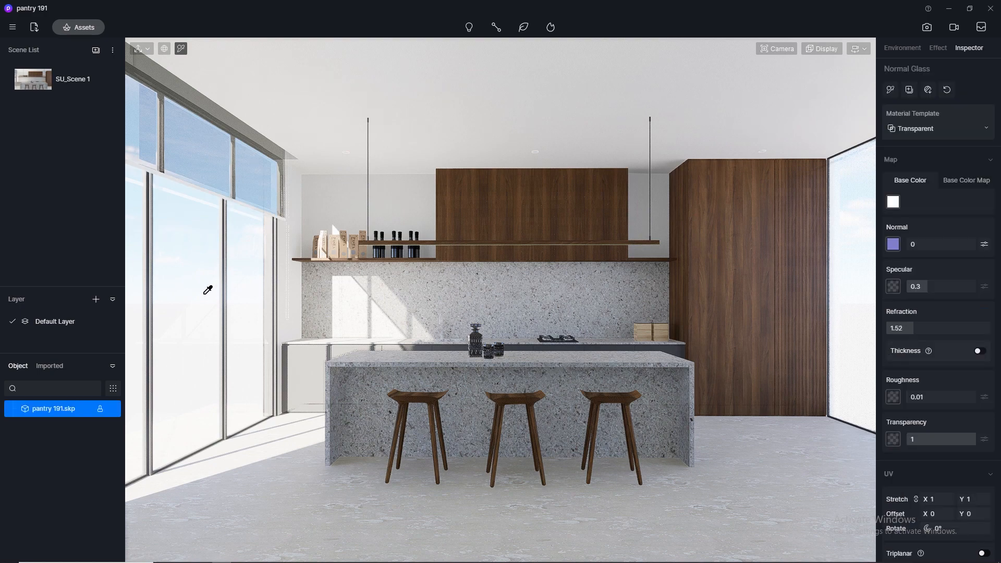
{"action": "left_click", "coordinate": [856, 258]}
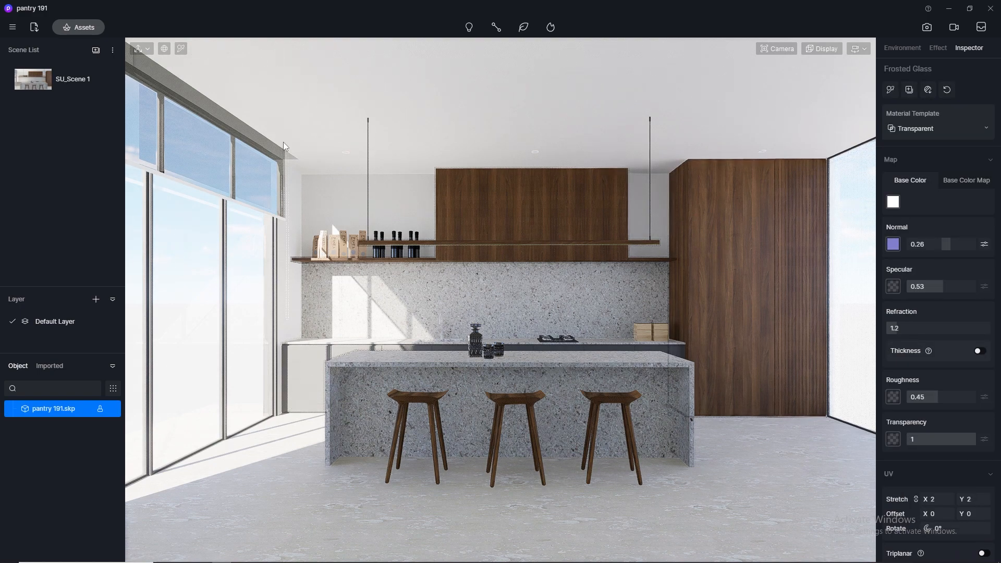
Apply the favourite White Gauze Curtain material to the roller blind over the tall windows and close the asset library
{"action": "left_click", "coordinate": [78, 27]}
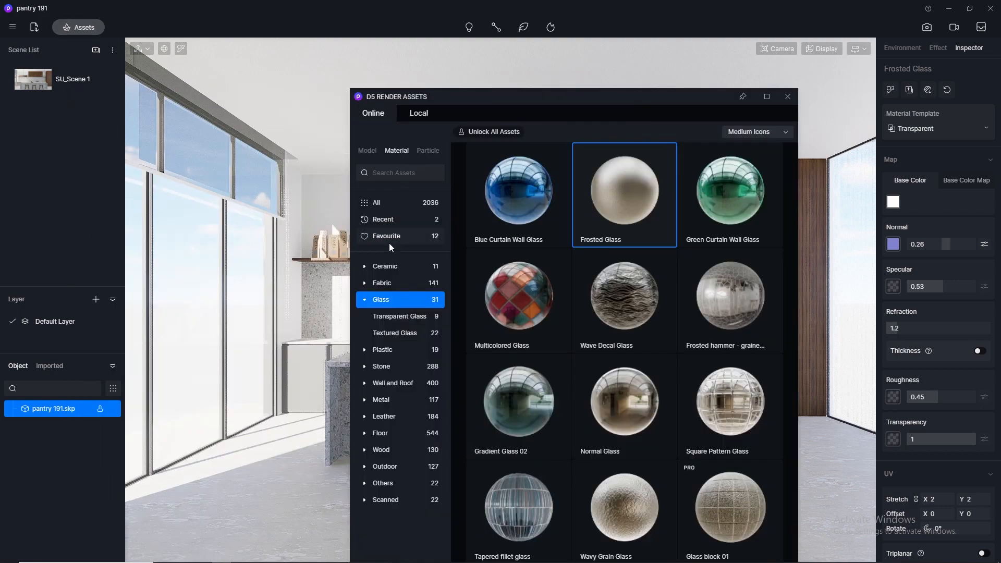
{"action": "left_click", "coordinate": [389, 238]}
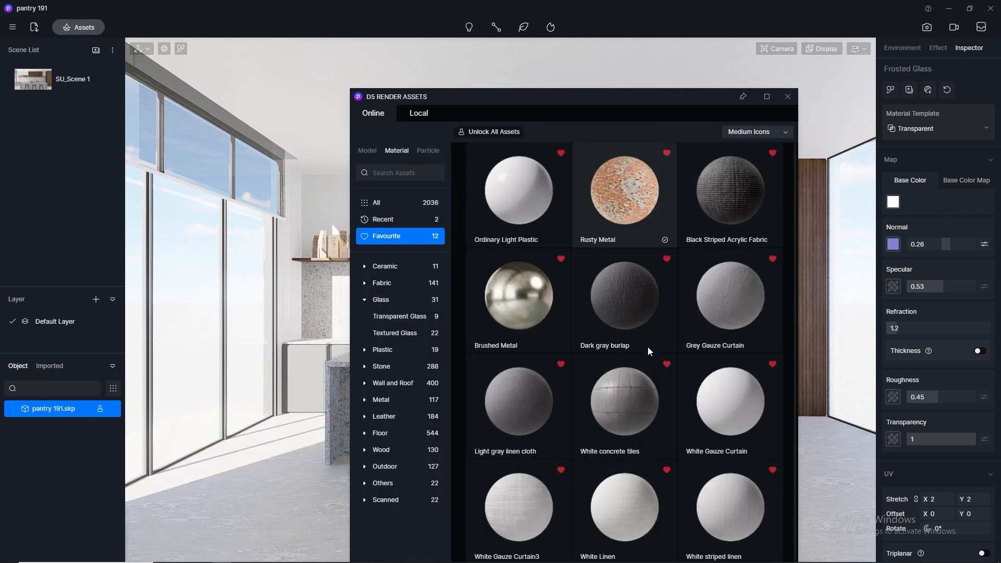
{"action": "scroll", "coordinate": [684, 395], "scroll_direction": "down", "scroll_amount": 1}
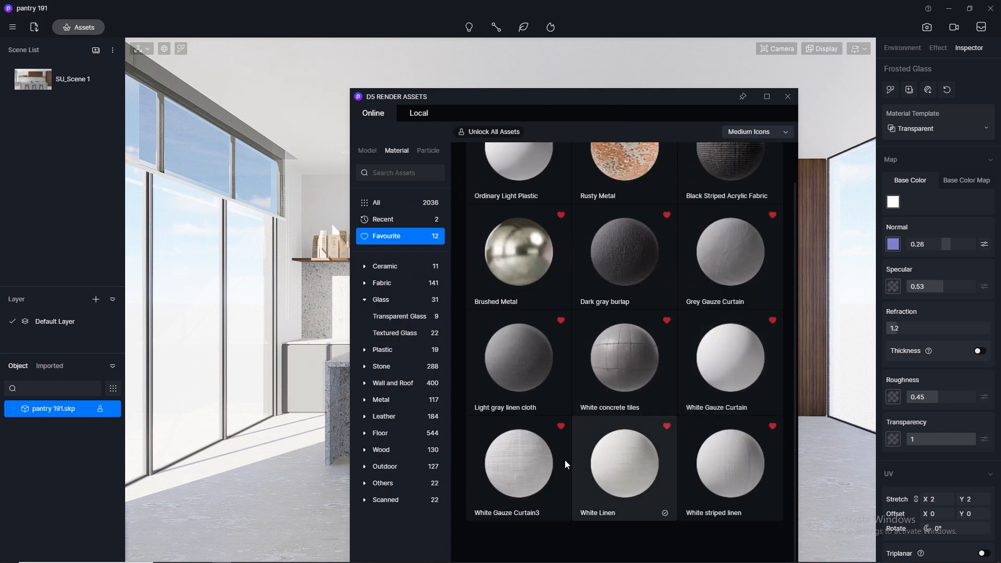
{"action": "left_click_drag", "start_coordinate": [733, 357], "coordinate": [208, 155]}
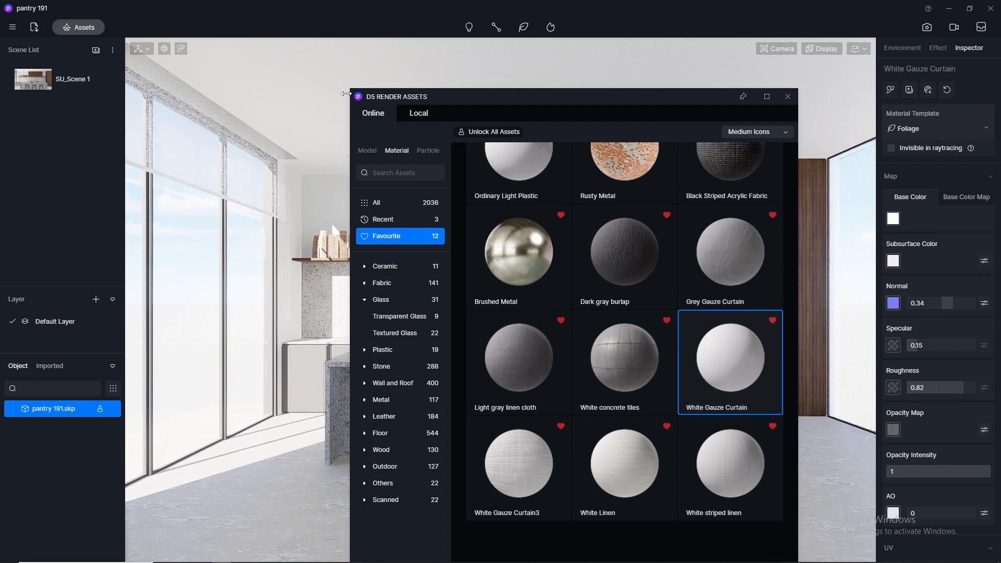
{"action": "left_click", "coordinate": [787, 98]}
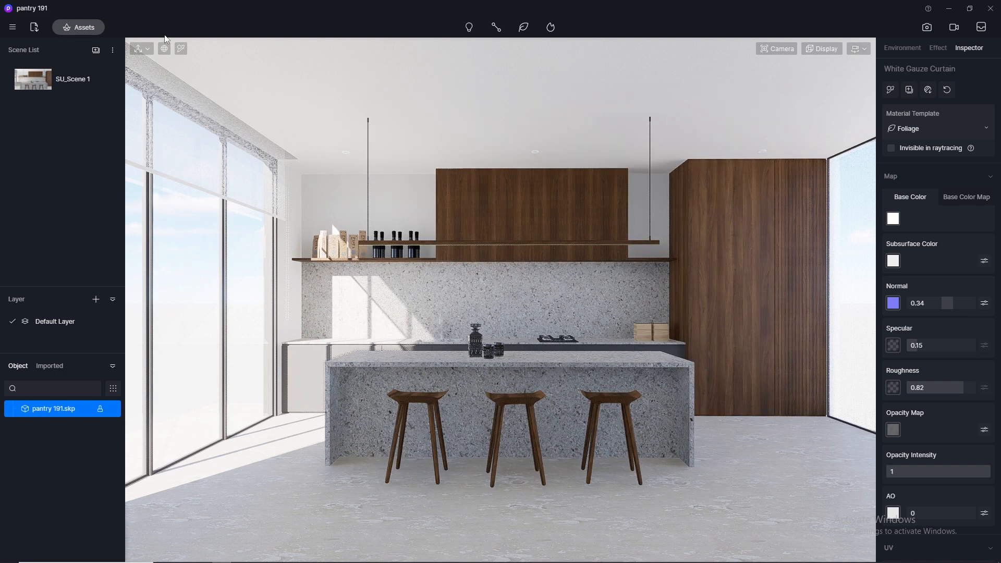
Sample the veneer material on the tall cabinet and copy its base color map into its normal map slot
{"action": "left_click", "coordinate": [181, 49]}
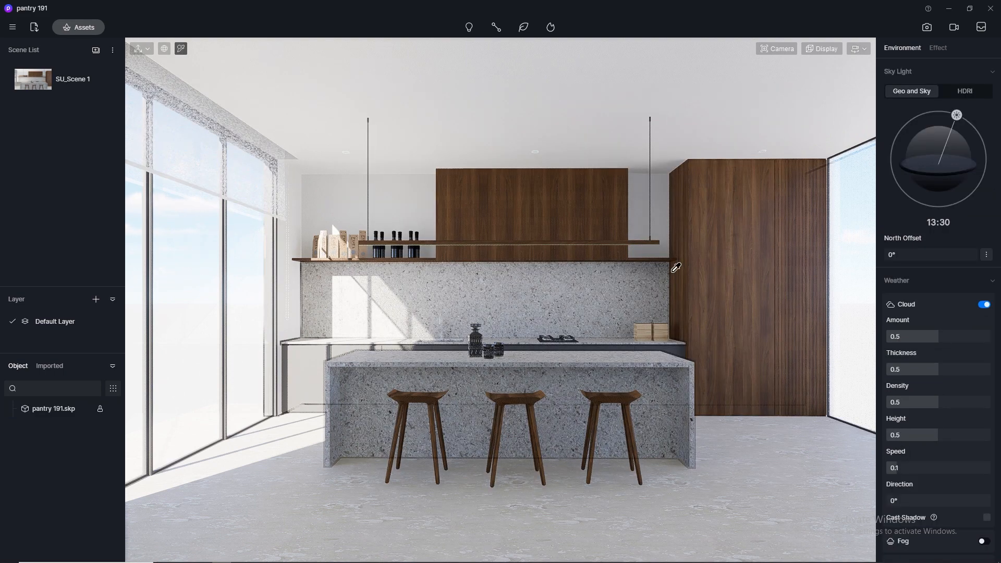
{"action": "left_click", "coordinate": [742, 264]}
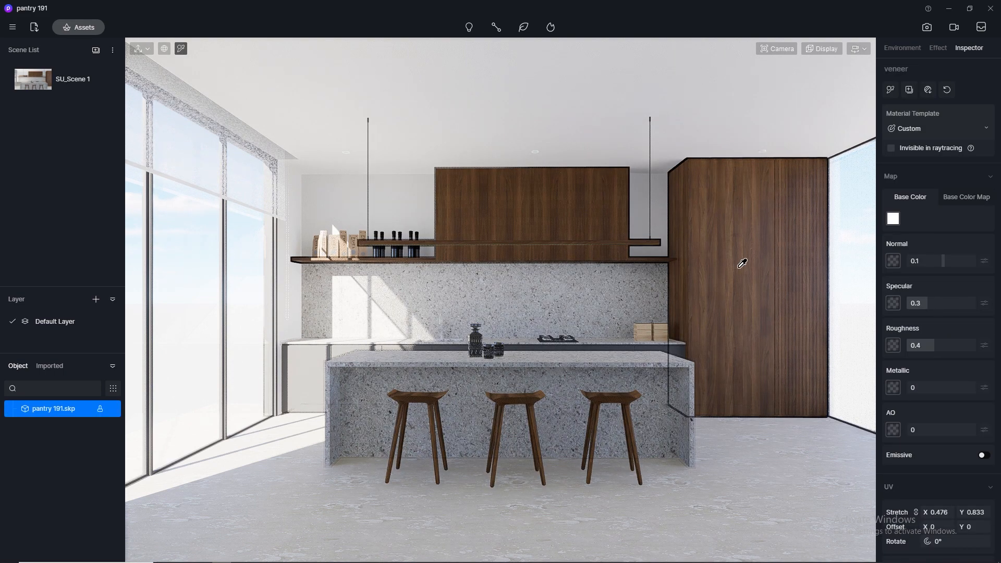
{"action": "left_click", "coordinate": [957, 198]}
{"action": "left_click", "coordinate": [892, 220]}
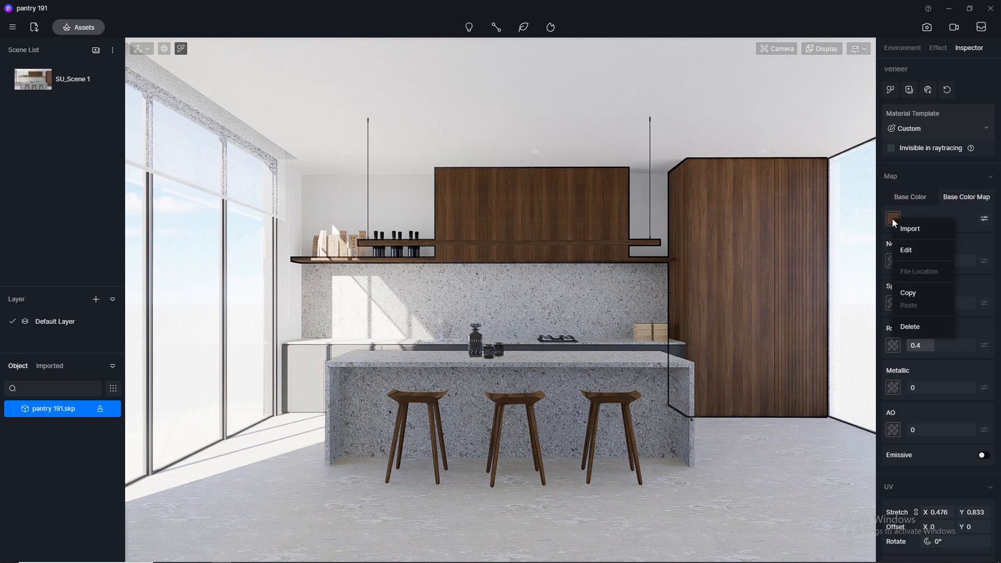
{"action": "left_click", "coordinate": [908, 293]}
{"action": "left_click", "coordinate": [894, 260]}
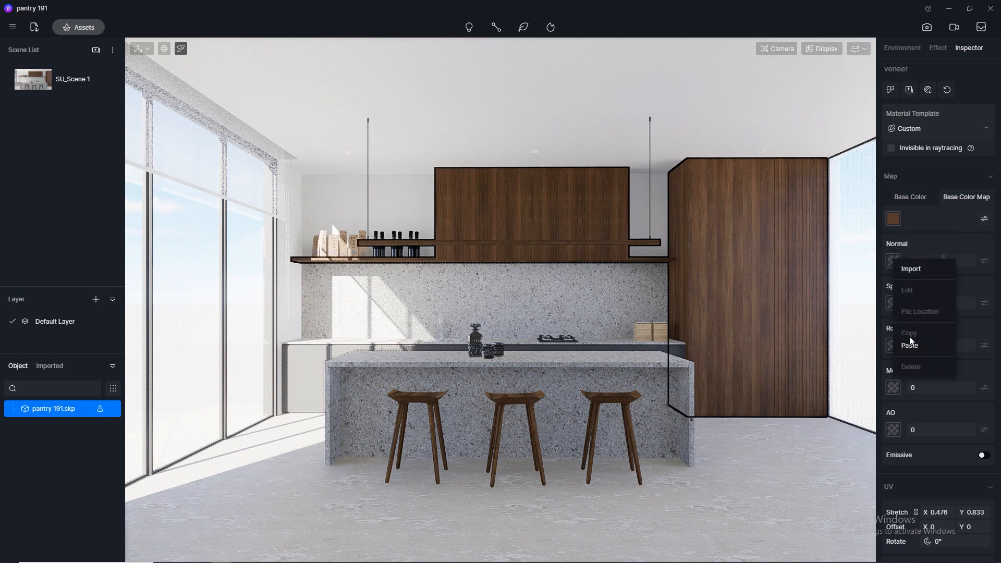
{"action": "left_click", "coordinate": [910, 346]}
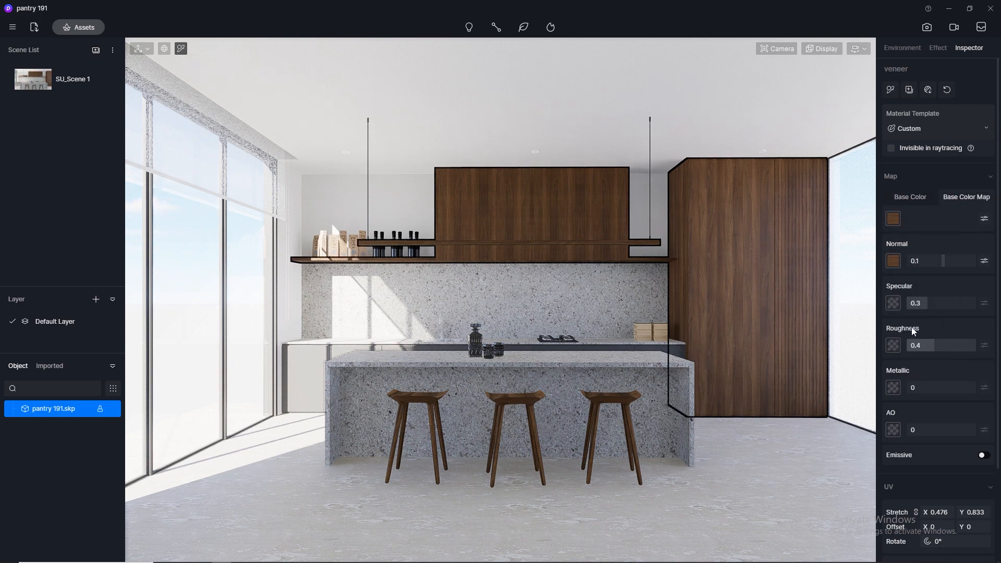
Set the veneer material's specular to 0.5 and roughness to 0.3
{"action": "double_click", "coordinate": [932, 302]}
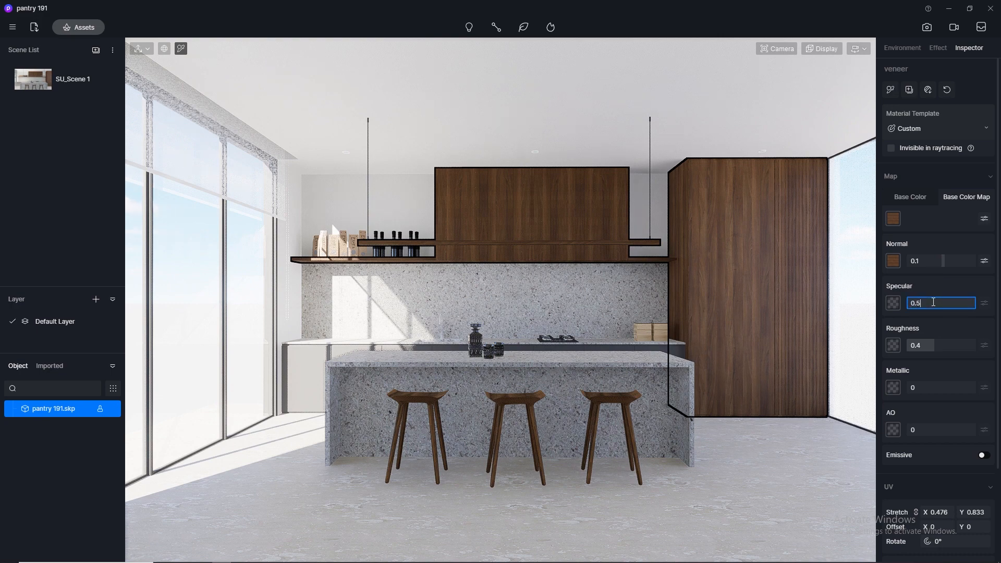
{"action": "key", "text": "Return"}
{"action": "double_click", "coordinate": [937, 347]}
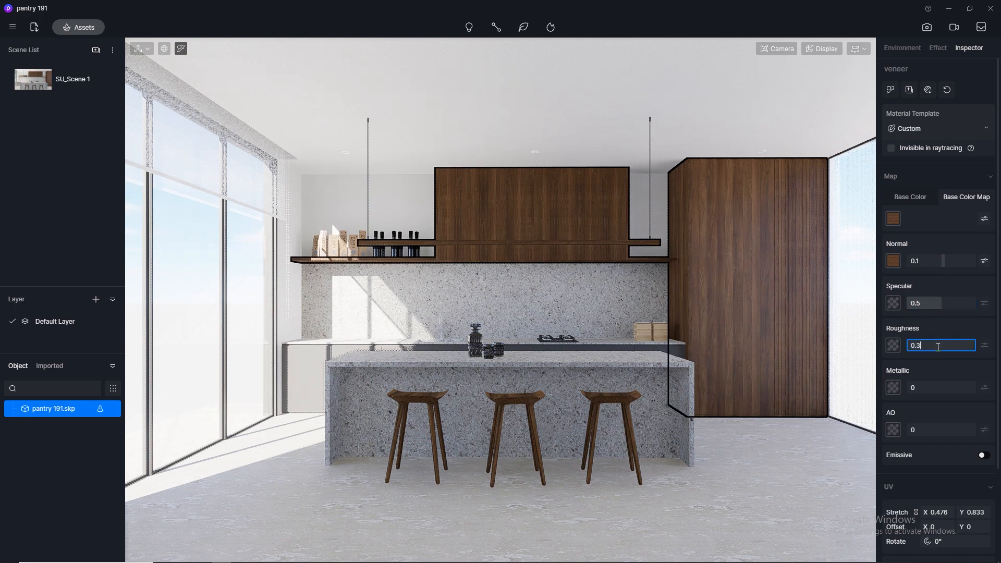
{"action": "key", "text": "Return"}
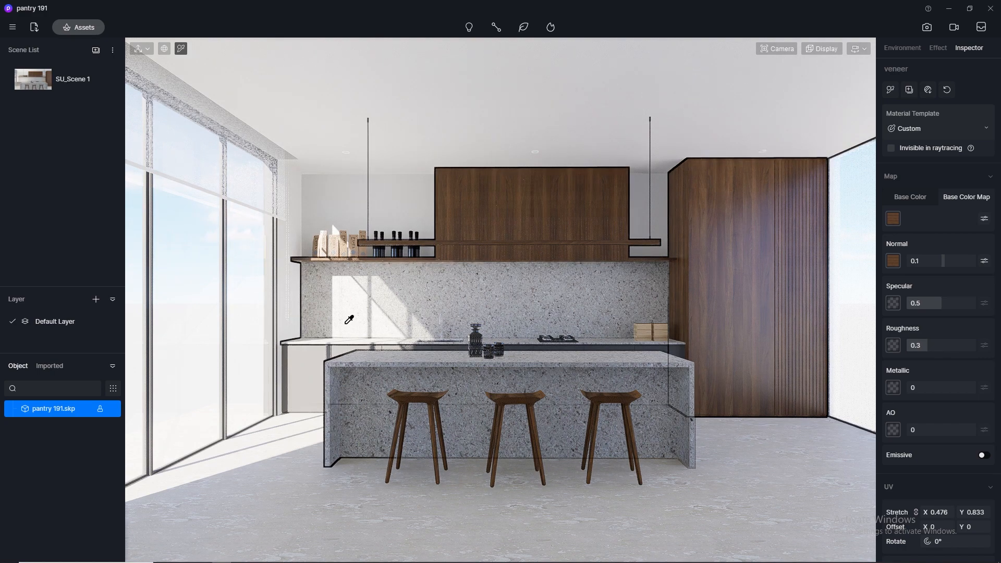
Set both the marble top and marble floor materials to normal 0, specular 0.5 and roughness 0.1
{"action": "left_click", "coordinate": [484, 295]}
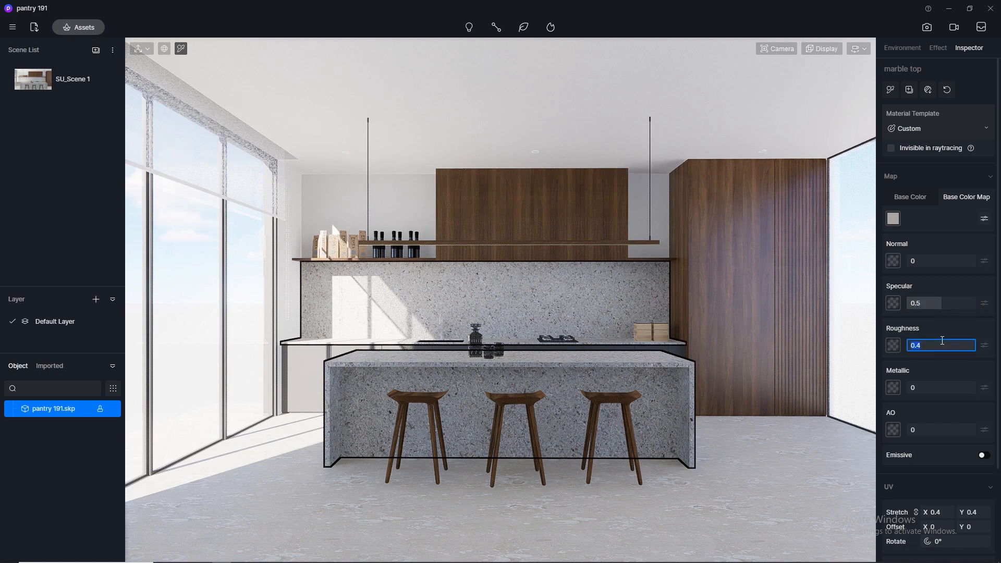
{"action": "key", "text": "Return"}
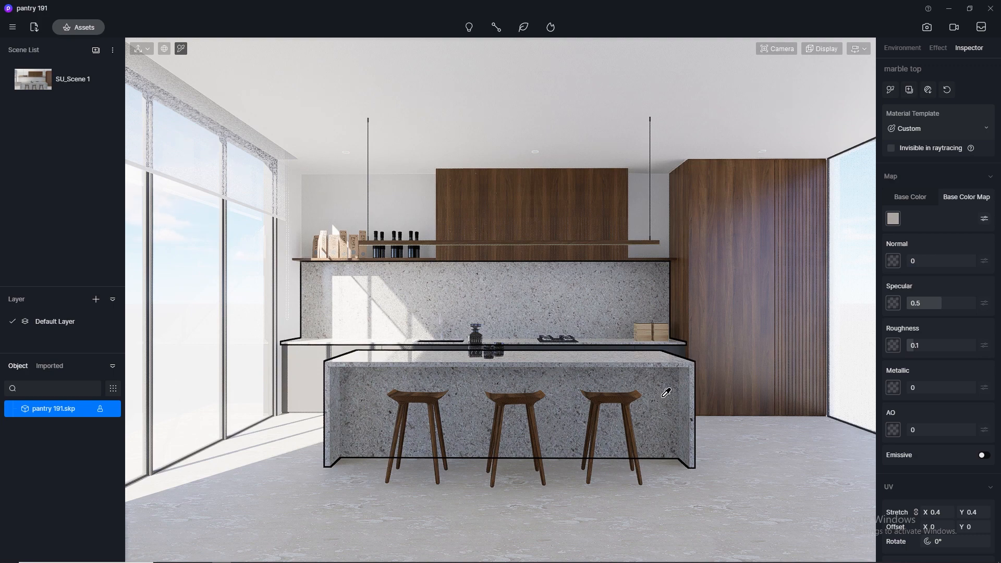
{"action": "left_click", "coordinate": [745, 476]}
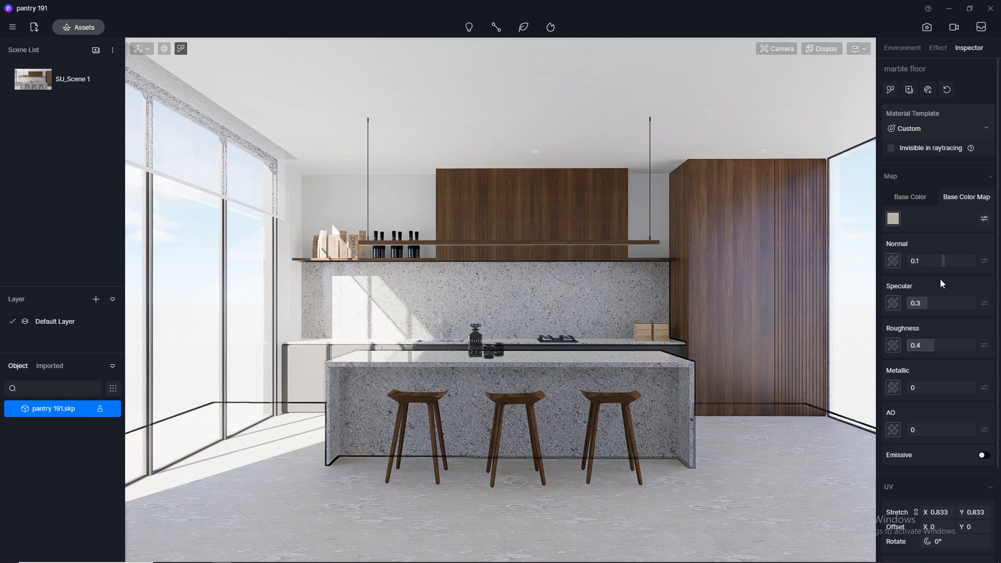
{"action": "left_click", "coordinate": [936, 260]}
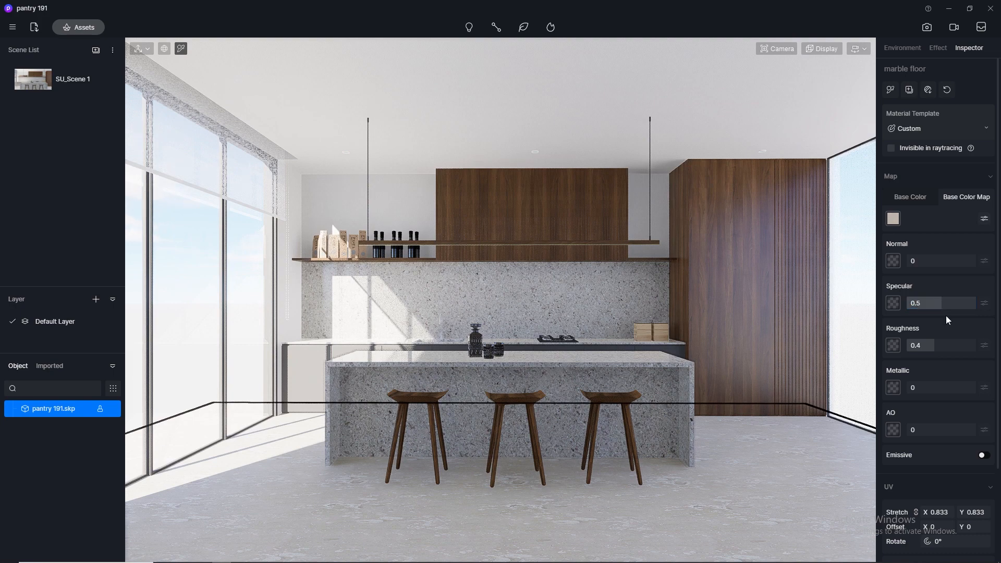
{"action": "left_click", "coordinate": [948, 346]}
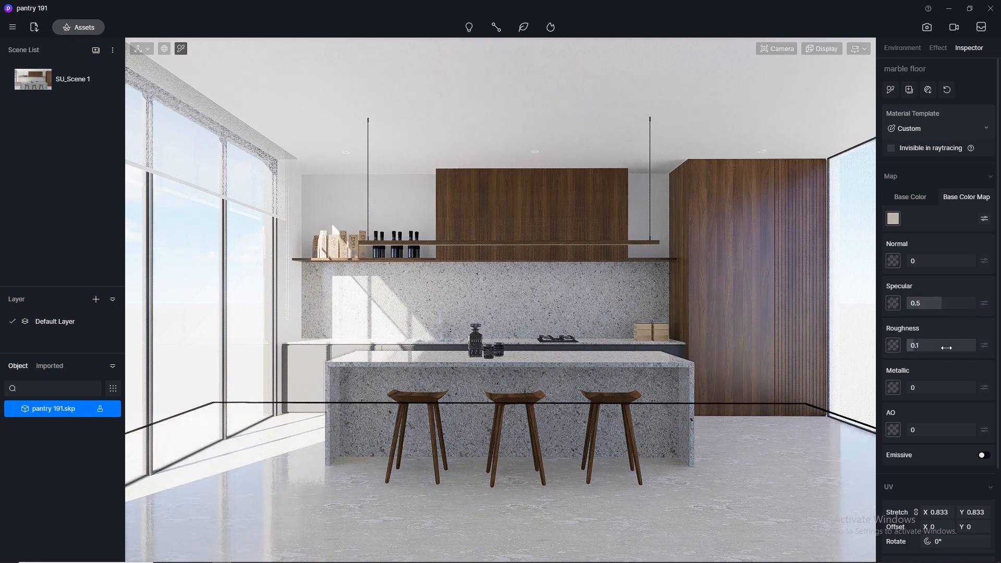
Copy the stools' wood base color map into its normal slot, set specular to 0.5 and adjust the roughness
{"action": "left_click", "coordinate": [624, 394]}
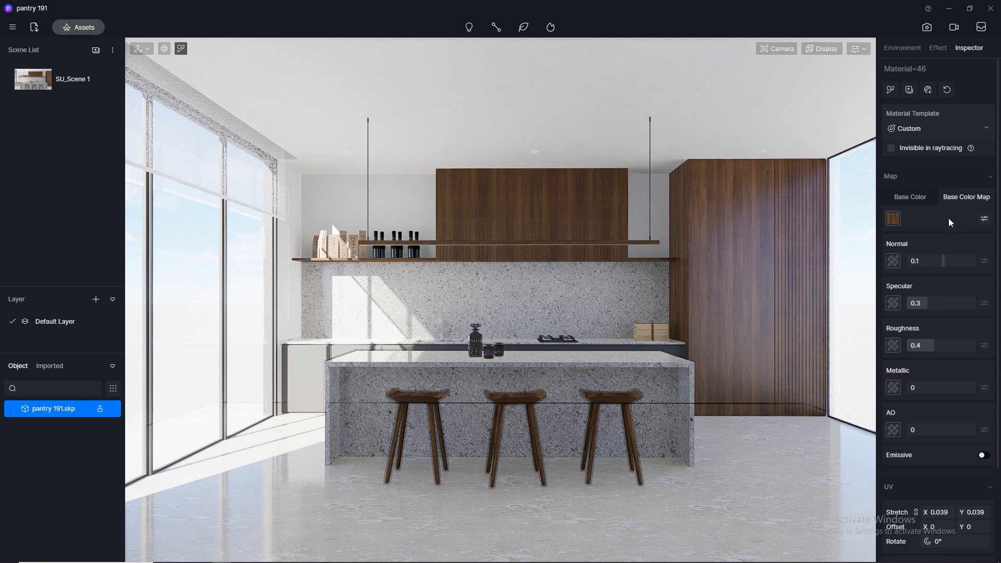
{"action": "right_click", "coordinate": [897, 220]}
{"action": "left_click", "coordinate": [909, 291]}
{"action": "right_click", "coordinate": [895, 261]}
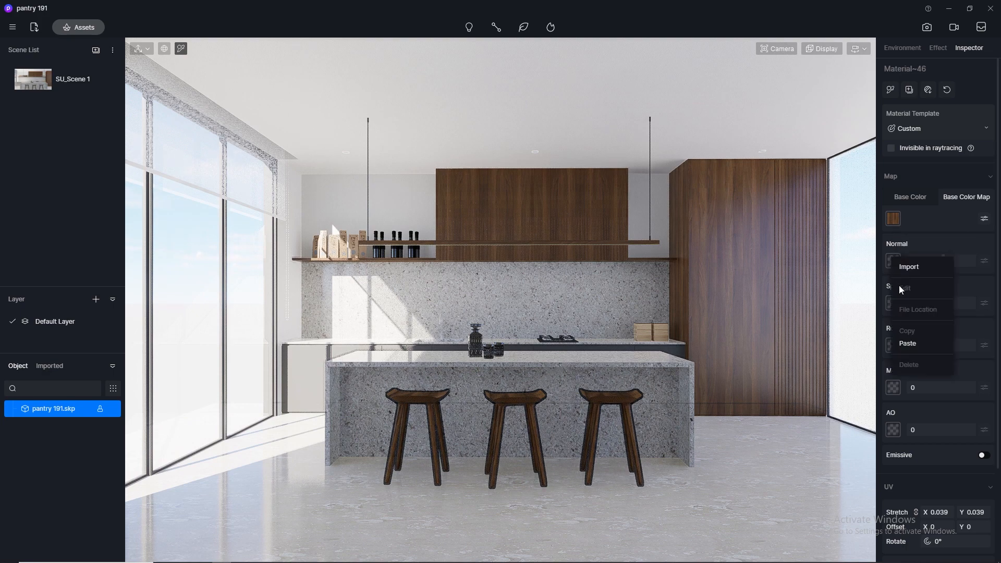
{"action": "left_click", "coordinate": [909, 344]}
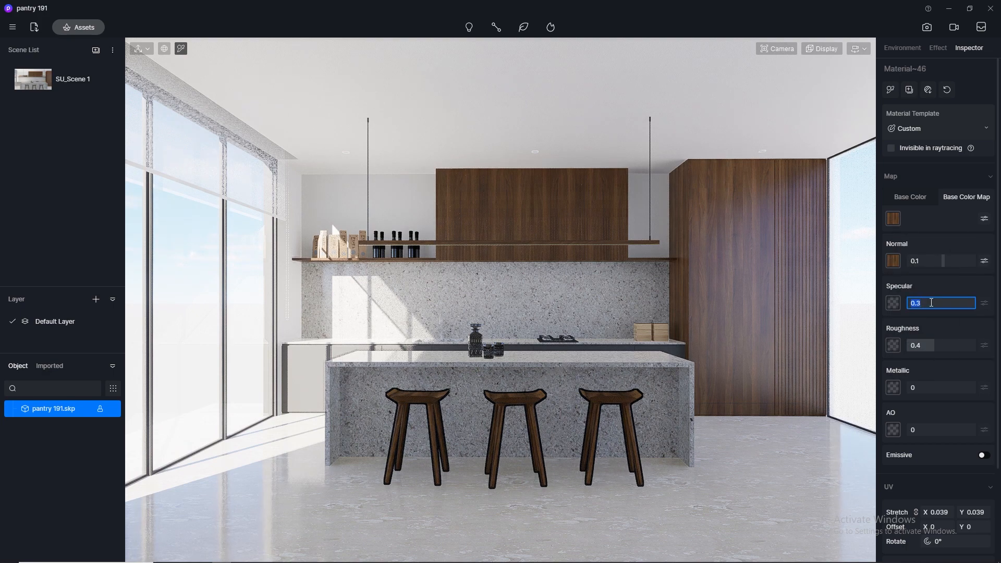
{"action": "key", "text": "Return"}
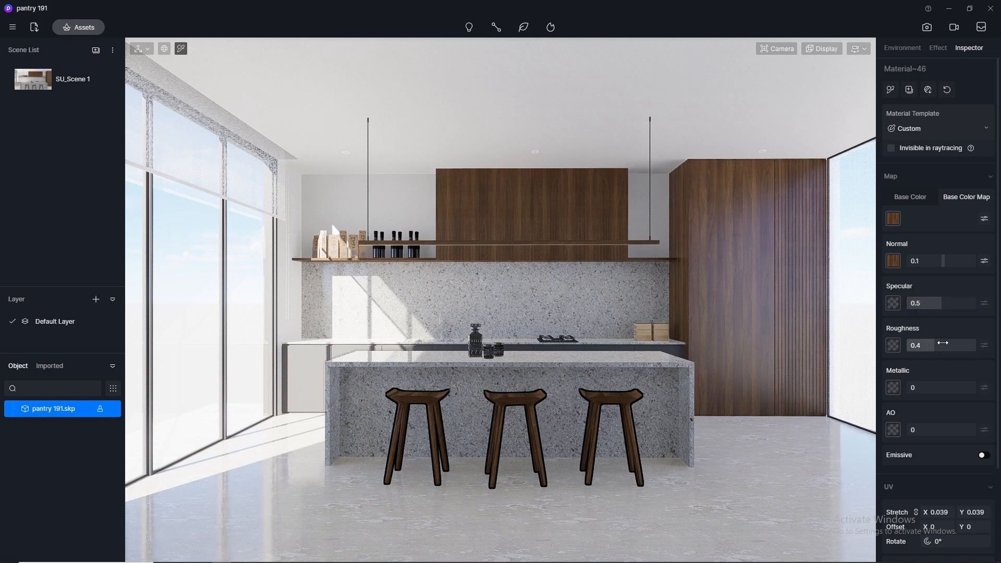
{"action": "key", "text": "Return"}
Sample the ceiling's plaster material, copy its base color map into the normal slot, and set specular to 0.5 and roughness to 0.8
{"action": "left_click", "coordinate": [584, 100]}
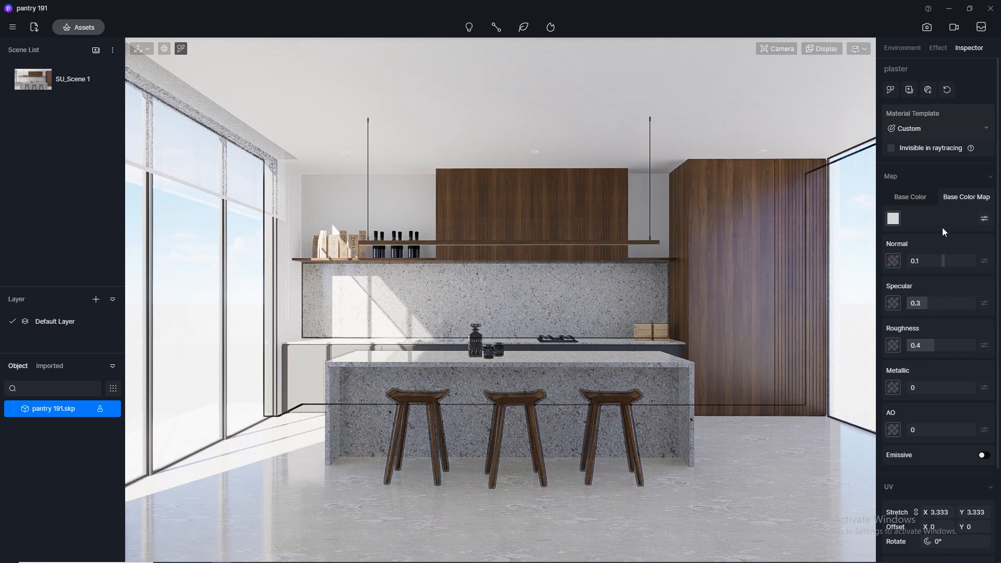
{"action": "right_click", "coordinate": [893, 220]}
{"action": "left_click", "coordinate": [916, 293]}
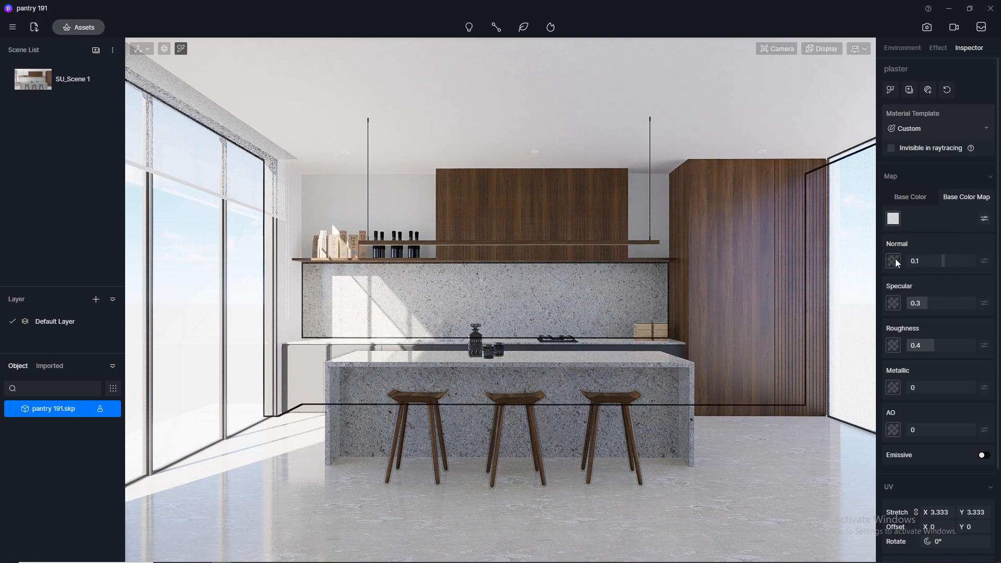
{"action": "right_click", "coordinate": [896, 259]}
{"action": "left_click", "coordinate": [913, 345]}
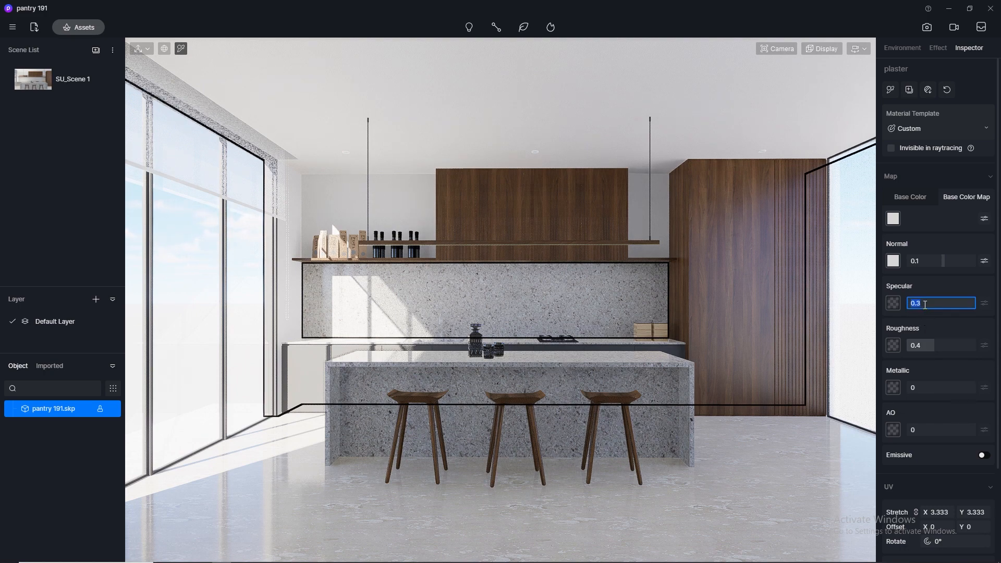
{"action": "key", "text": "Return"}
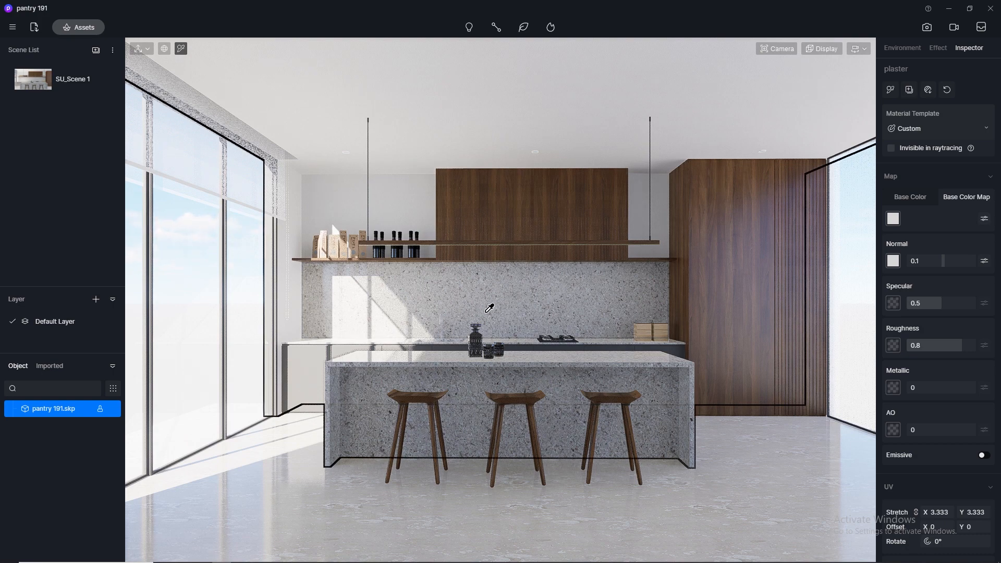
Restore the SU_Scene 1 camera view and switch the navigation mode to Orbit
{"action": "scroll", "coordinate": [489, 309], "scroll_direction": "up", "scroll_amount": 2}
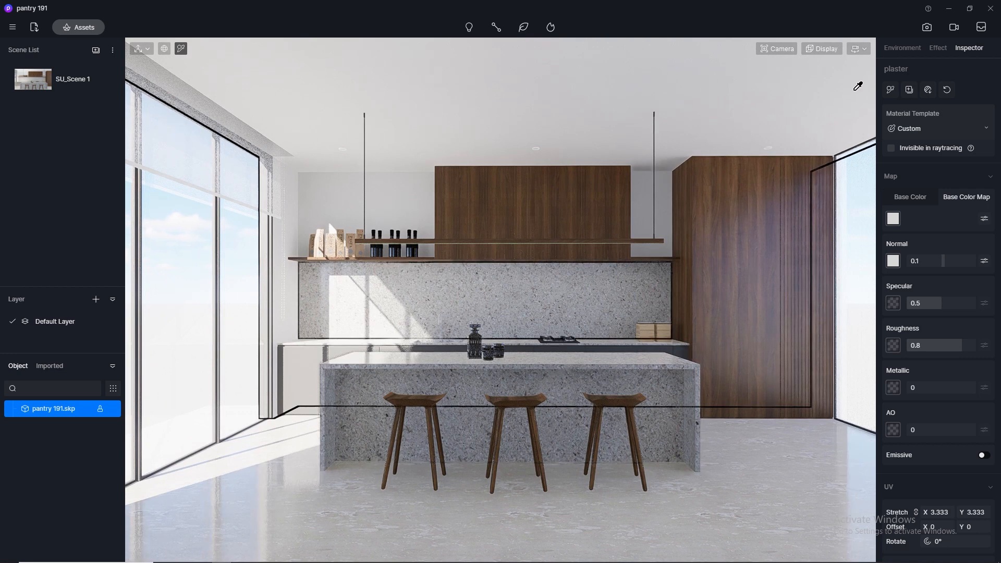
{"action": "left_click", "coordinate": [45, 89]}
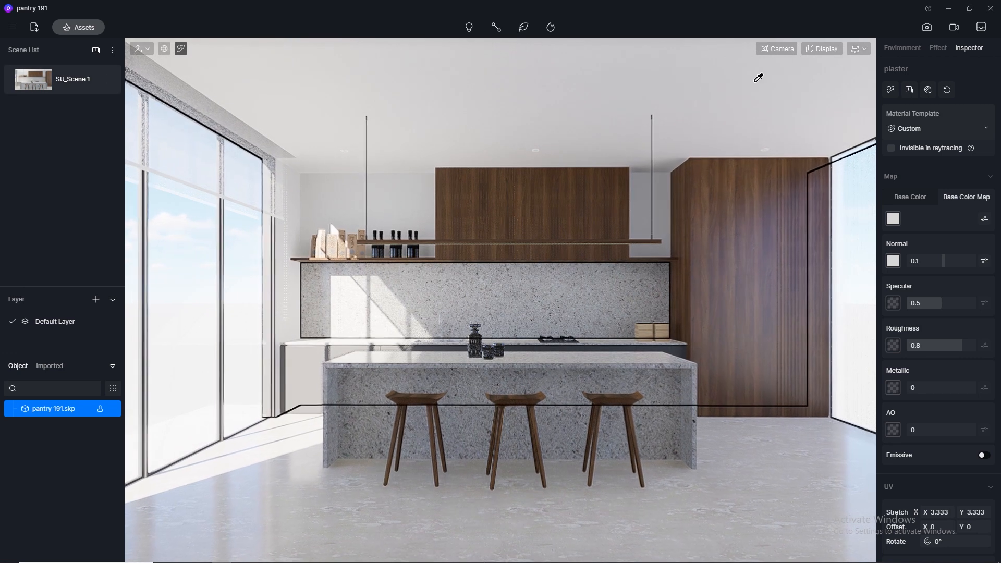
{"action": "left_click", "coordinate": [859, 49]}
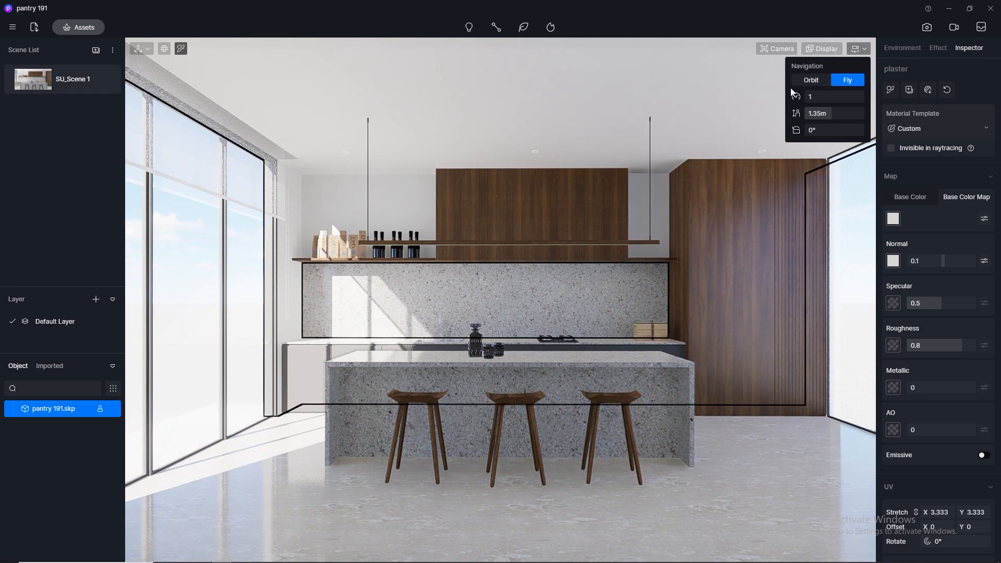
{"action": "left_click", "coordinate": [811, 81]}
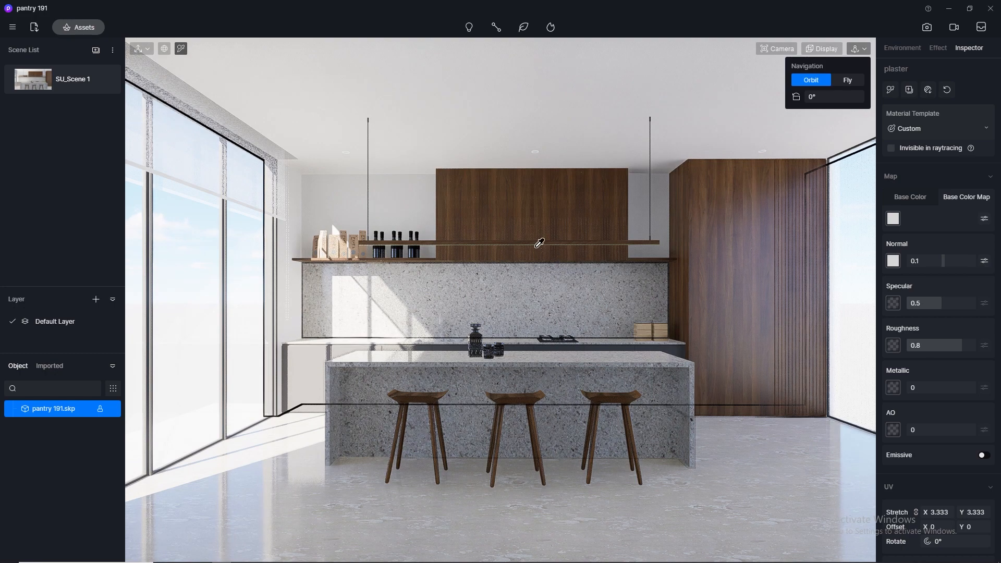
Apply the Black Matte Metal material from the online Metal assets to the lower cabinet fronts under the back counter
{"action": "scroll", "coordinate": [512, 314], "scroll_direction": "up", "scroll_amount": 10}
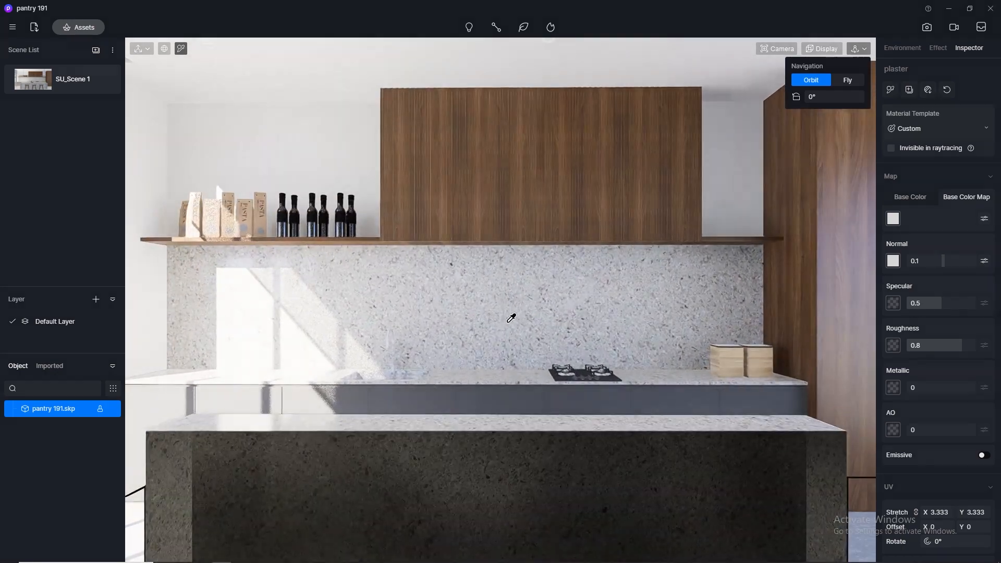
{"action": "right_click_drag", "start_coordinate": [427, 323], "coordinate": [404, 485]}
{"action": "scroll", "coordinate": [626, 364], "scroll_direction": "up", "scroll_amount": 3}
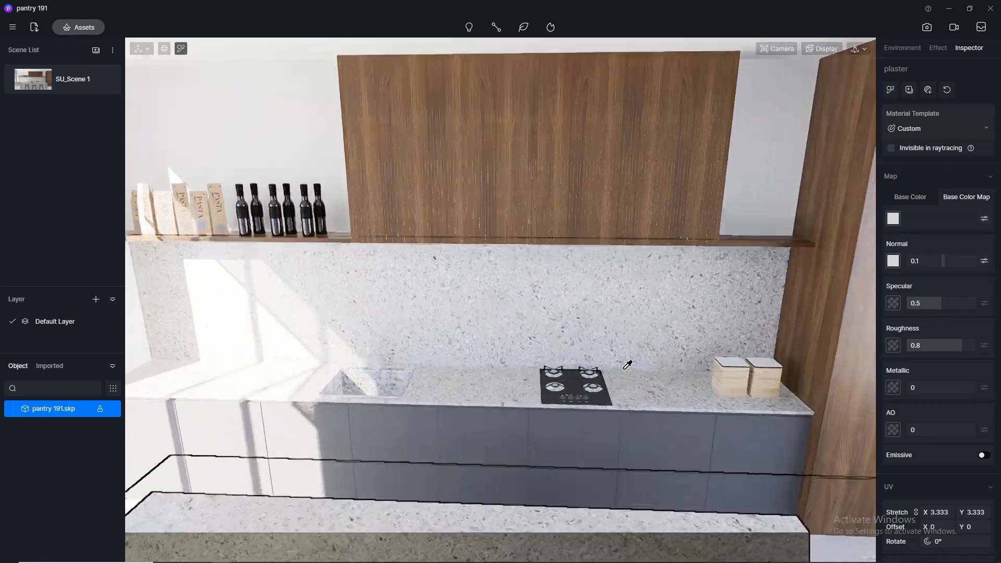
{"action": "right_click_drag", "start_coordinate": [625, 364], "coordinate": [616, 373]}
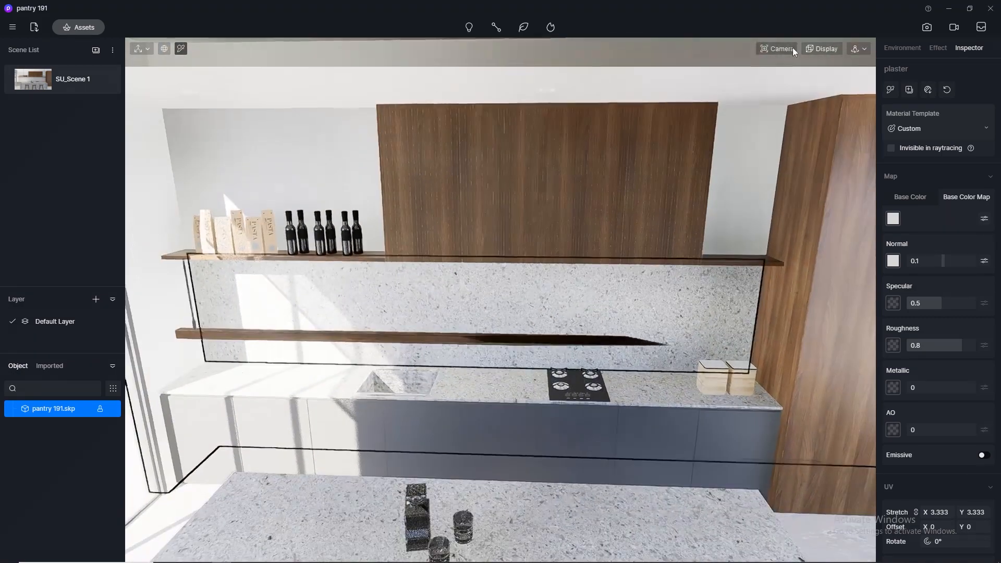
{"action": "left_click", "coordinate": [776, 49]}
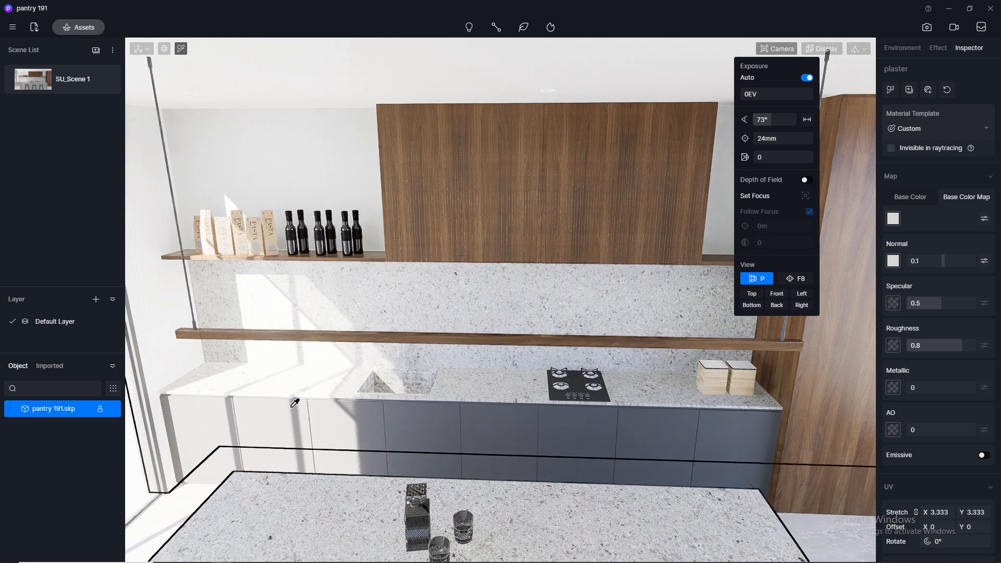
{"action": "left_click", "coordinate": [81, 74]}
{"action": "left_click", "coordinate": [80, 28]}
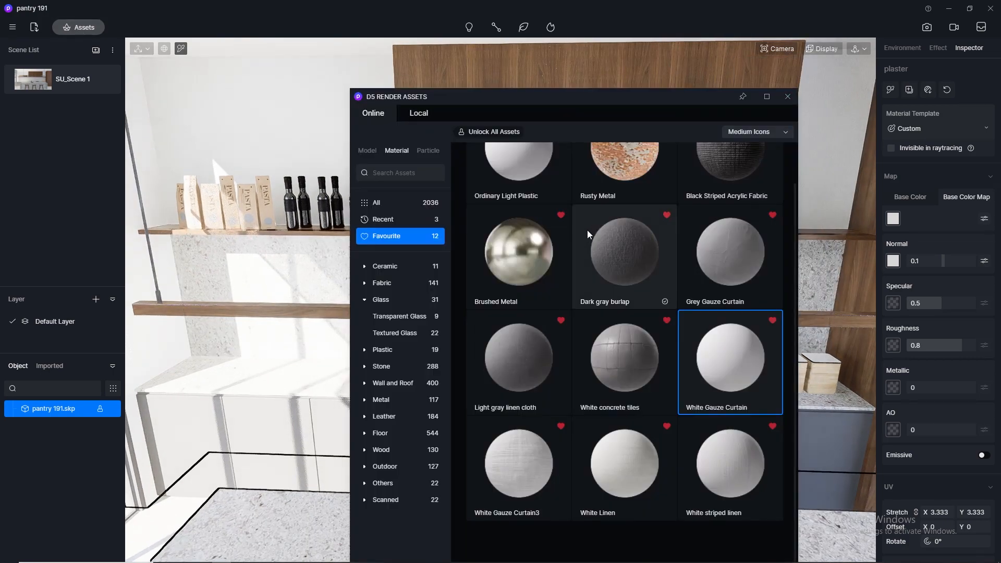
{"action": "left_click_drag", "start_coordinate": [522, 103], "coordinate": [703, 89]}
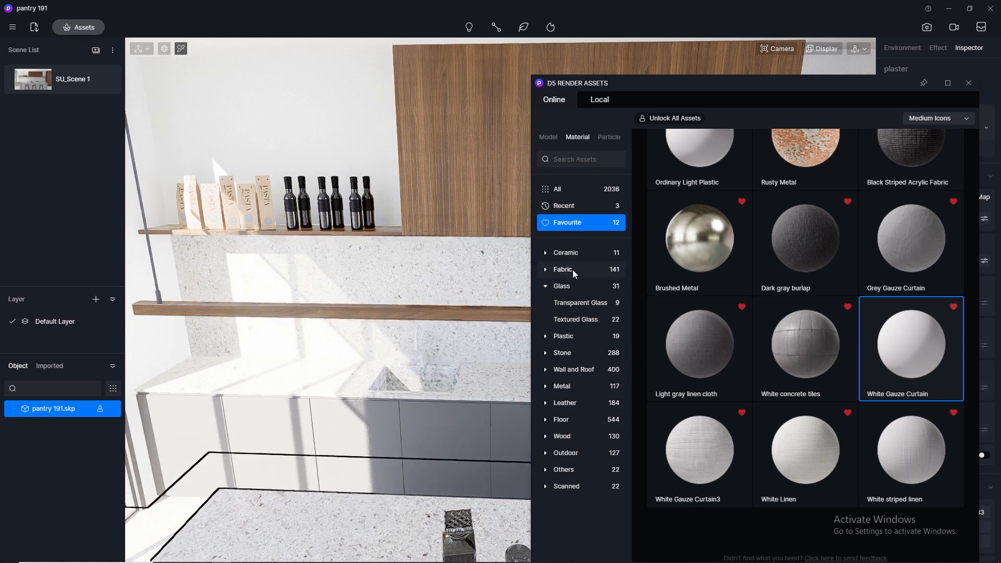
{"action": "left_click", "coordinate": [562, 386]}
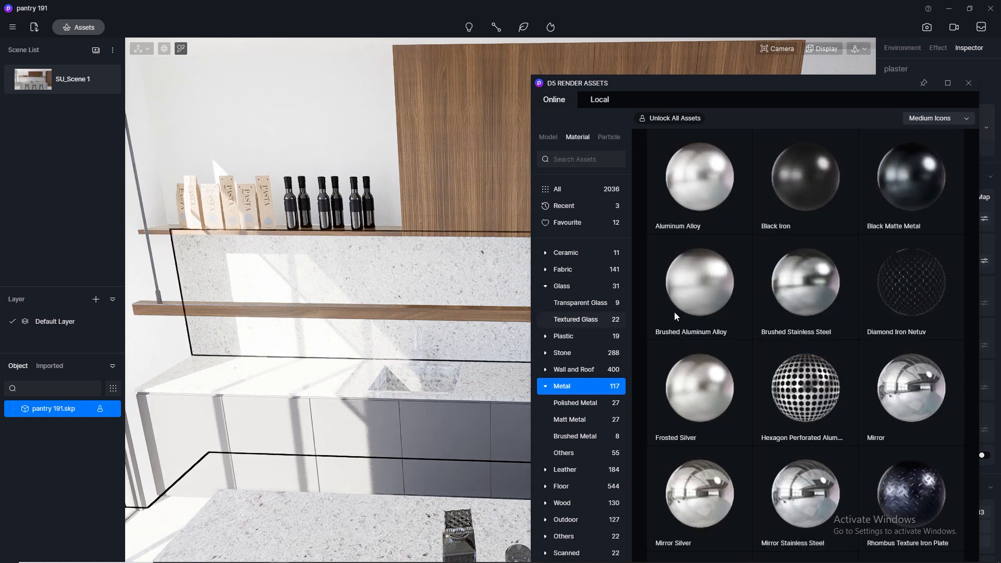
{"action": "left_click_drag", "start_coordinate": [906, 195], "coordinate": [263, 425]}
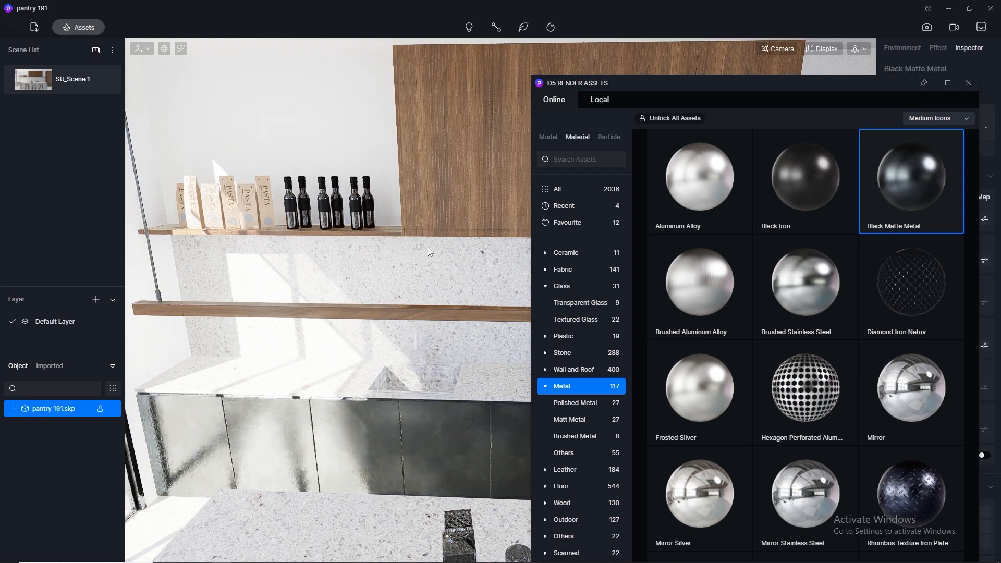
Return to the SU_Scene 1 view to check the metal cabinets, and close the asset library
{"action": "left_click", "coordinate": [29, 79]}
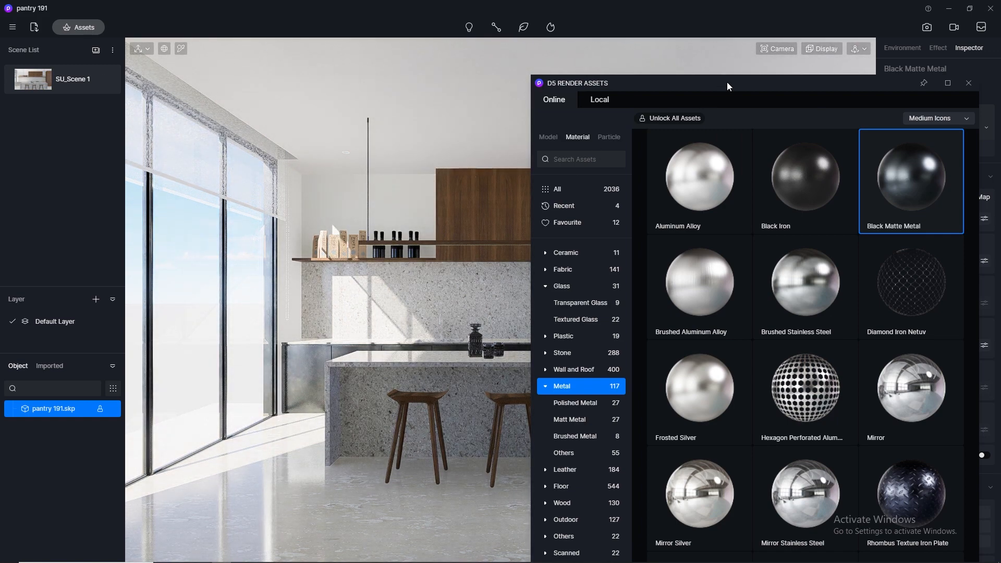
{"action": "left_click_drag", "start_coordinate": [728, 86], "coordinate": [495, 353]}
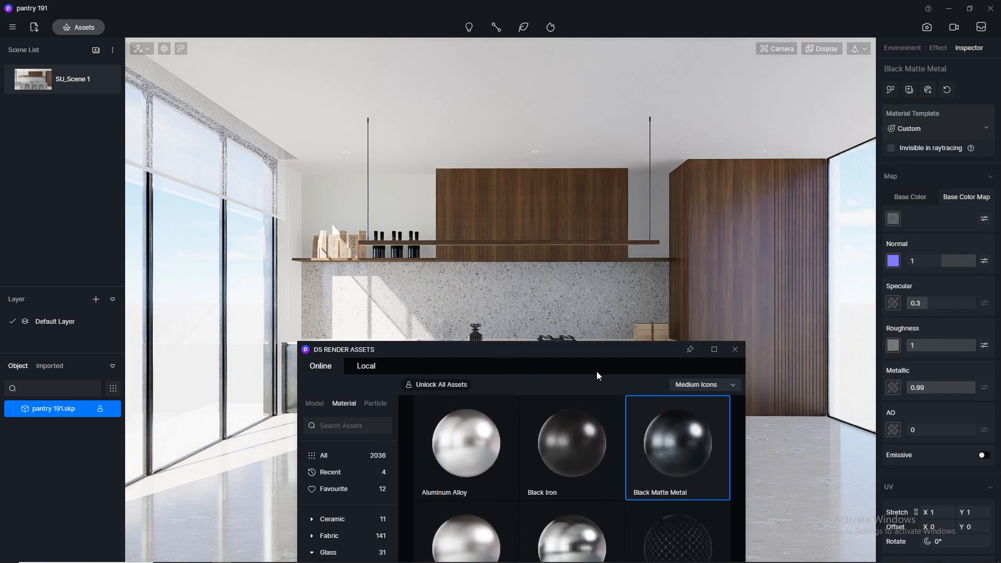
{"action": "left_click_drag", "start_coordinate": [597, 371], "coordinate": [696, 217]}
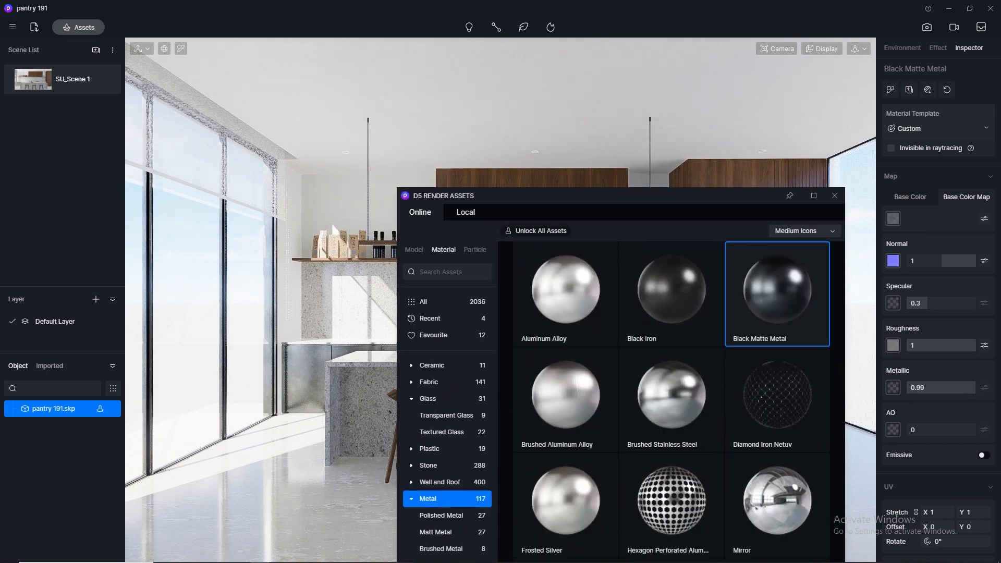
{"action": "left_click_drag", "start_coordinate": [629, 198], "coordinate": [620, 164]}
{"action": "left_click", "coordinate": [829, 162]}
Apply the Black Iron material from the asset library to the sink and faucet on the back counter
{"action": "scroll", "coordinate": [447, 302], "scroll_direction": "up", "scroll_amount": 5}
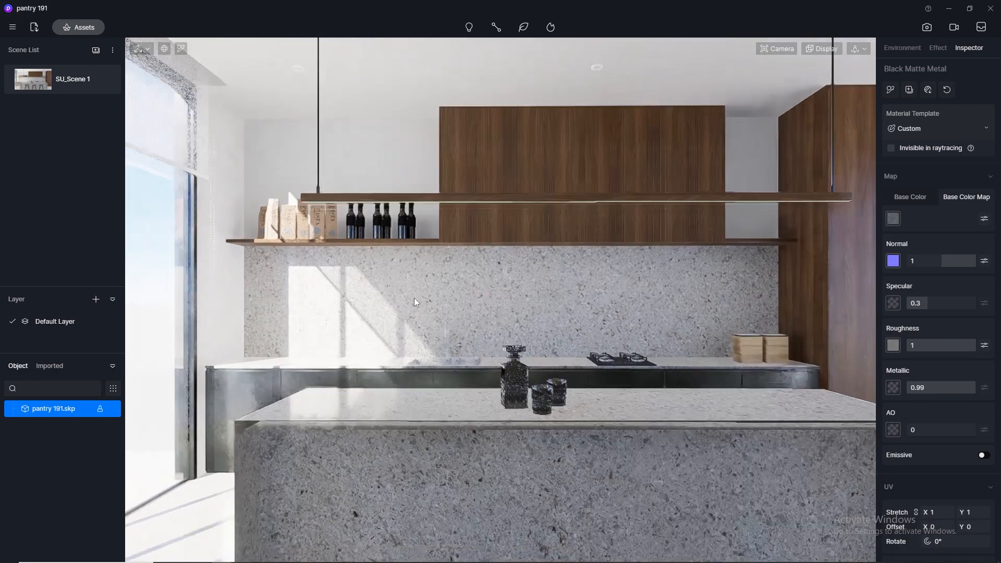
{"action": "right_click_drag", "start_coordinate": [409, 387], "coordinate": [371, 455]}
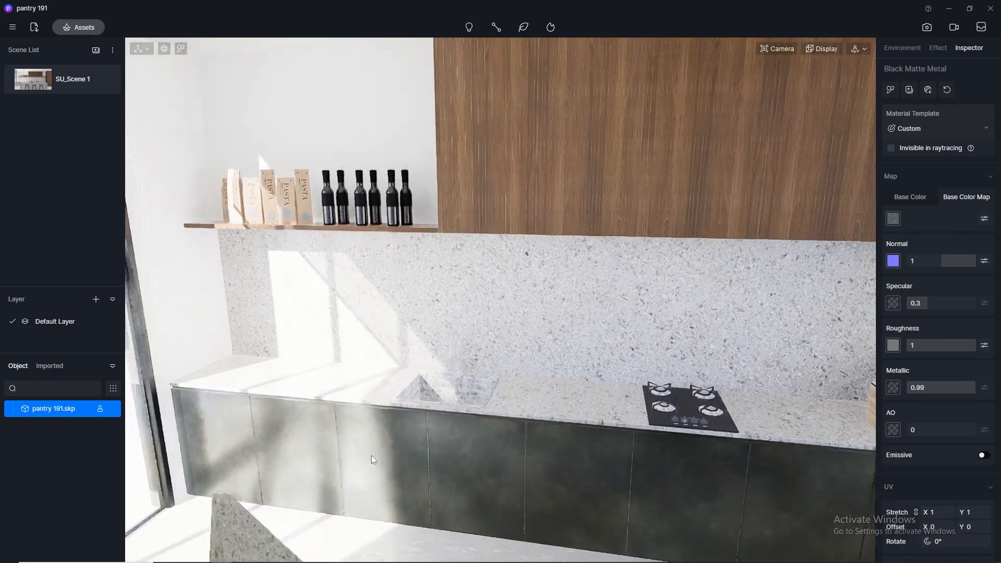
{"action": "scroll", "coordinate": [423, 425], "scroll_direction": "up", "scroll_amount": 1}
{"action": "middle_click_drag", "start_coordinate": [423, 424], "coordinate": [612, 375]}
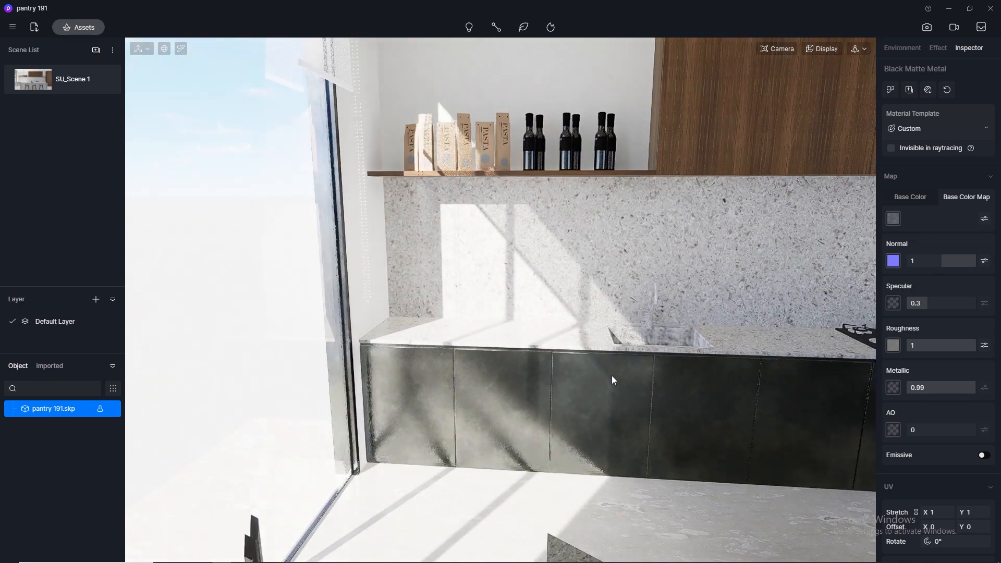
{"action": "right_click_drag", "start_coordinate": [612, 375], "coordinate": [417, 396]}
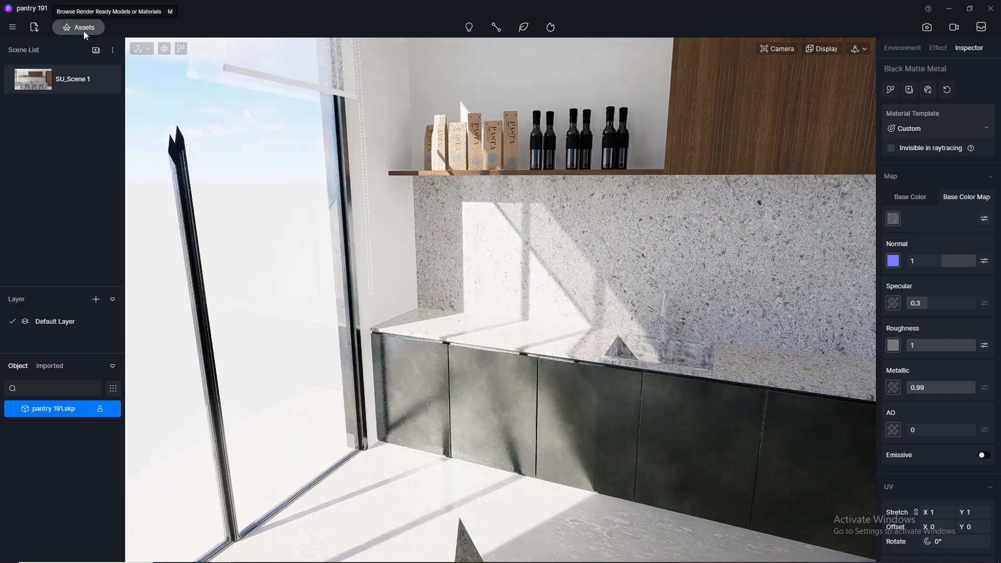
{"action": "left_click", "coordinate": [83, 29]}
{"action": "left_click_drag", "start_coordinate": [583, 166], "coordinate": [750, 384]}
{"action": "left_click_drag", "start_coordinate": [826, 456], "coordinate": [670, 347]}
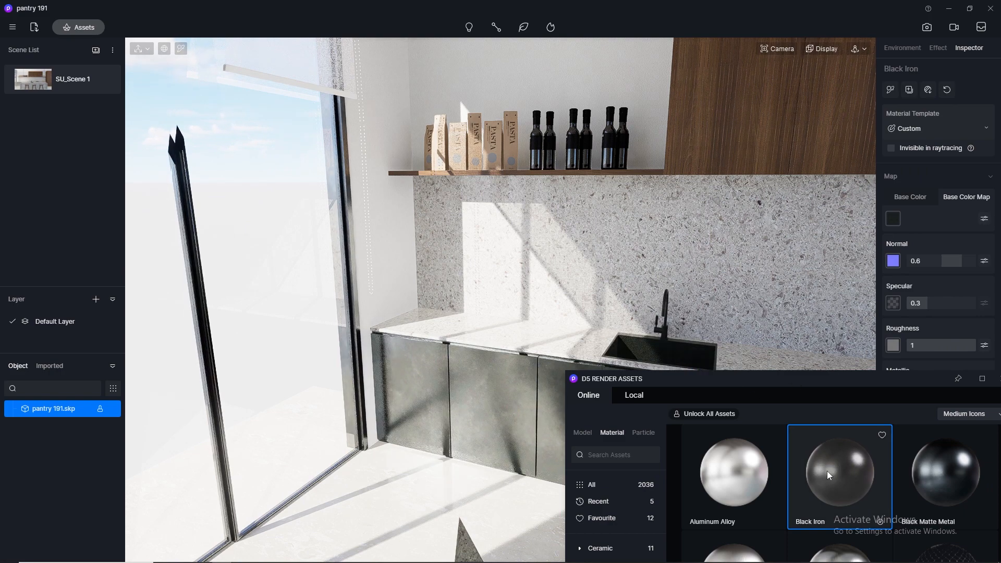
{"action": "left_click_drag", "start_coordinate": [827, 471], "coordinate": [719, 297]}
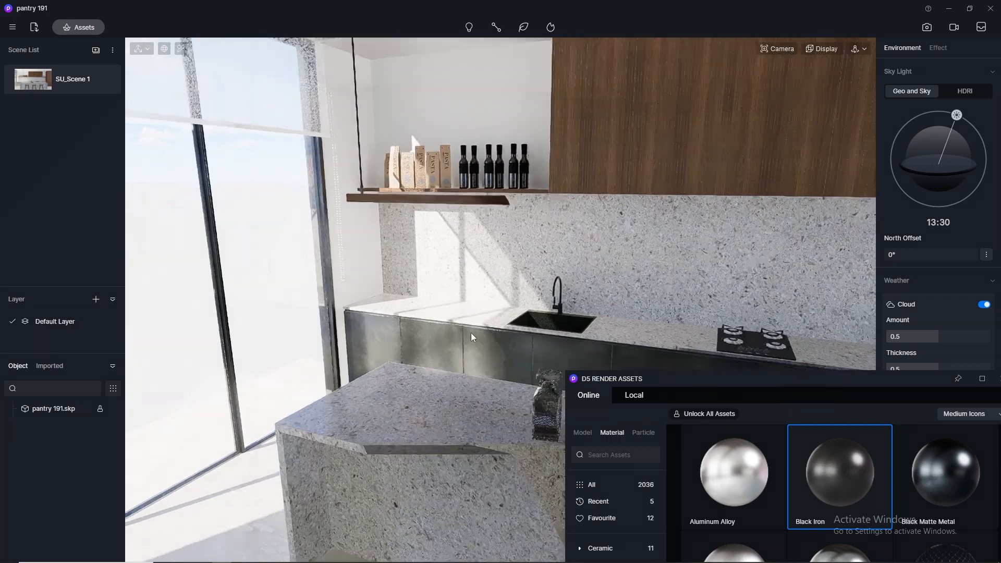
Apply the Black Iron material to the cooktop's surface on the back counter
{"action": "right_click_drag", "start_coordinate": [470, 332], "coordinate": [454, 313]}
{"action": "middle_click_drag", "start_coordinate": [454, 313], "coordinate": [264, 315]}
{"action": "scroll", "coordinate": [398, 289], "scroll_direction": "up", "scroll_amount": 5}
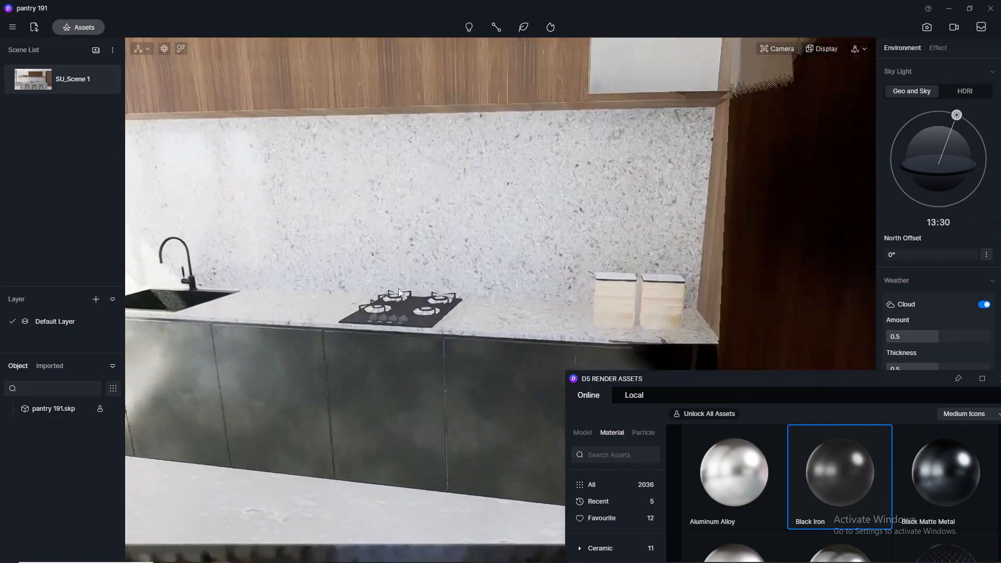
{"action": "scroll", "coordinate": [399, 289], "scroll_direction": "down", "scroll_amount": 2}
{"action": "right_click_drag", "start_coordinate": [418, 345], "coordinate": [465, 494]}
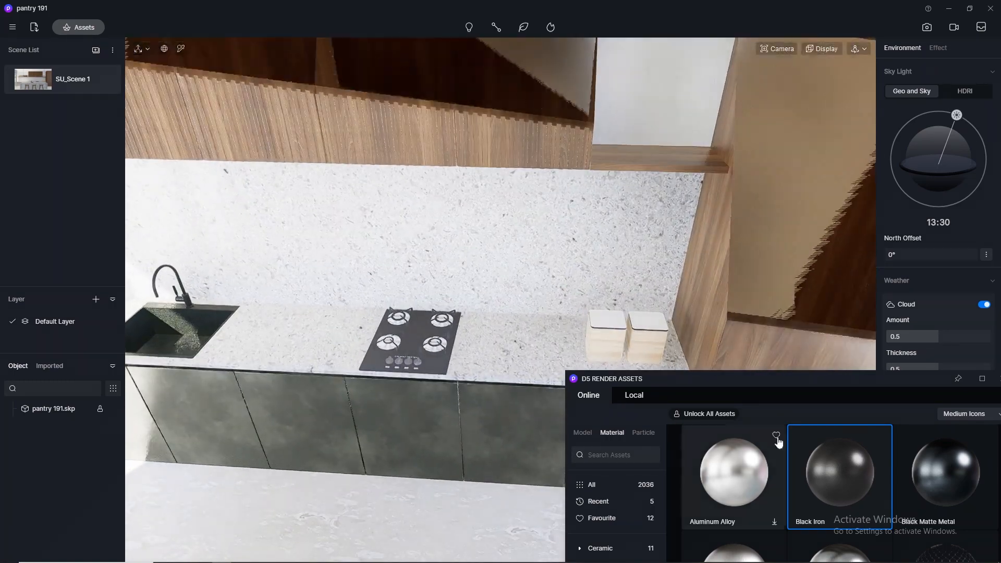
{"action": "left_click_drag", "start_coordinate": [828, 464], "coordinate": [438, 361]}
Apply the Mirror Silver metal material to the cooktop's burners
{"action": "left_click_drag", "start_coordinate": [864, 385], "coordinate": [766, 154]}
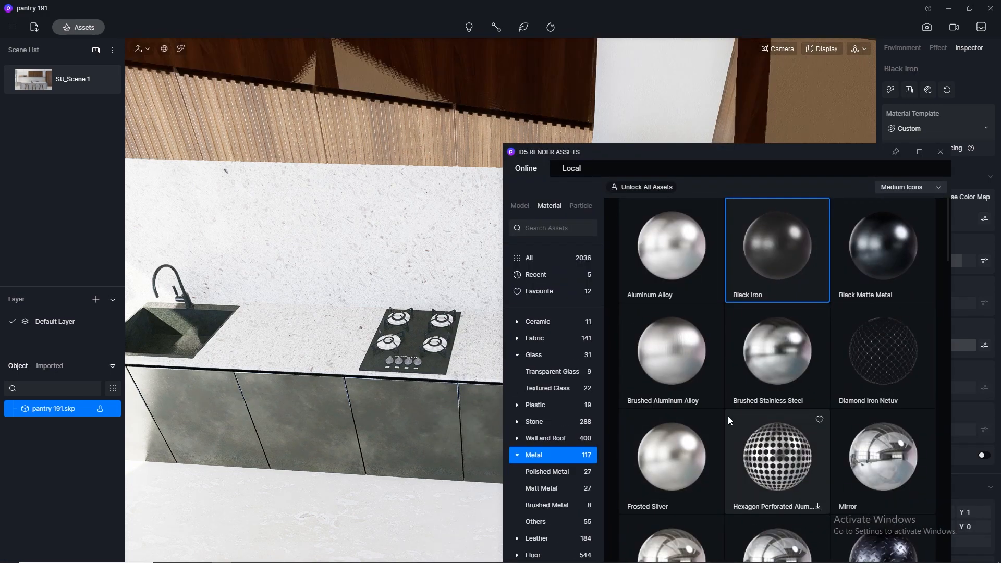
{"action": "scroll", "coordinate": [727, 416], "scroll_direction": "down", "scroll_amount": 1}
{"action": "scroll", "coordinate": [728, 416], "scroll_direction": "down", "scroll_amount": 2}
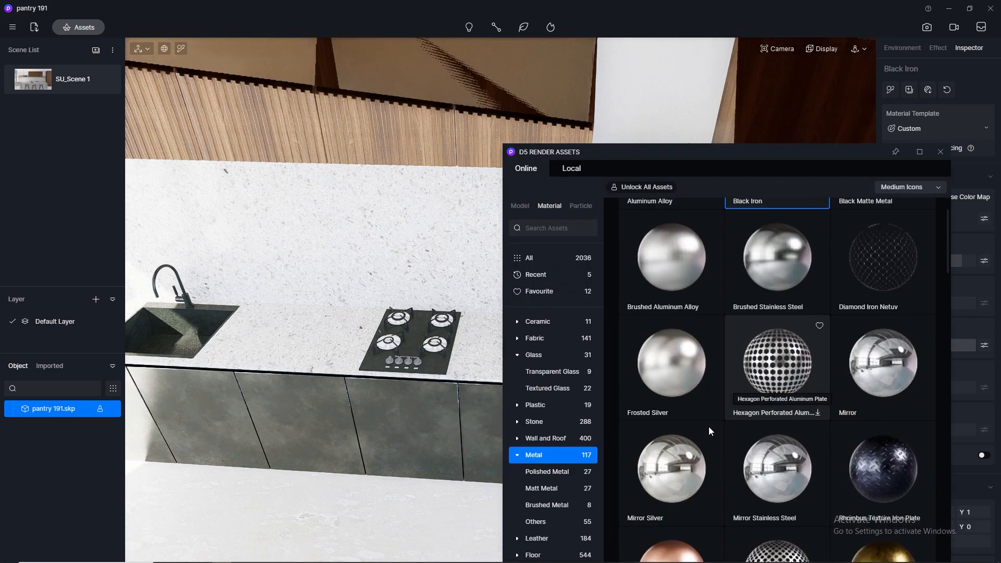
{"action": "left_click_drag", "start_coordinate": [709, 427], "coordinate": [460, 374]}
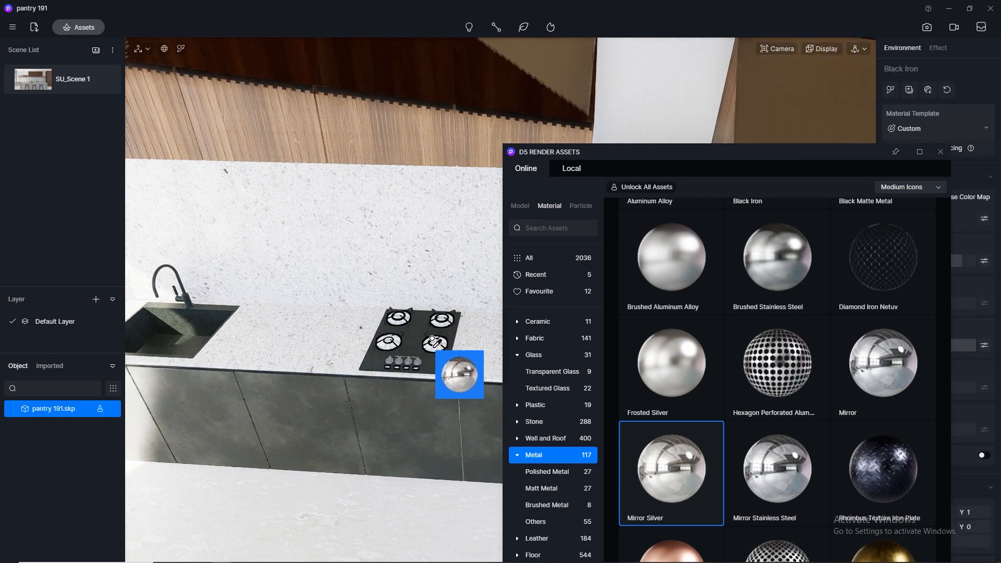
{"action": "right_click", "coordinate": [432, 340]}
{"action": "middle_click_drag", "start_coordinate": [437, 353], "coordinate": [448, 377]}
{"action": "scroll", "coordinate": [447, 377], "scroll_direction": "down", "scroll_amount": 4}
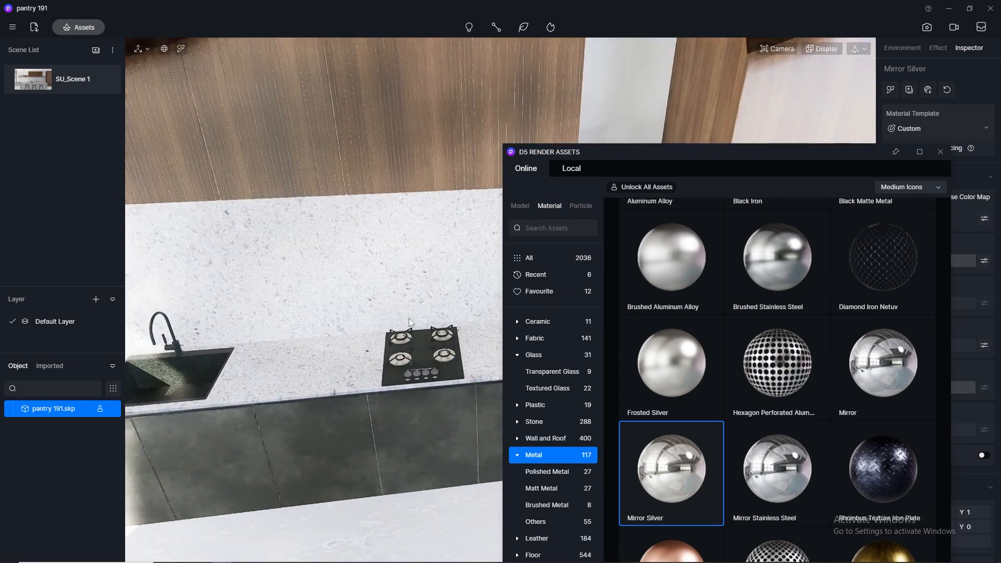
Restore the SU_Scene 1 view and apply the Normal Glass material to the decanter and glasses on the island
{"action": "left_click", "coordinate": [25, 77]}
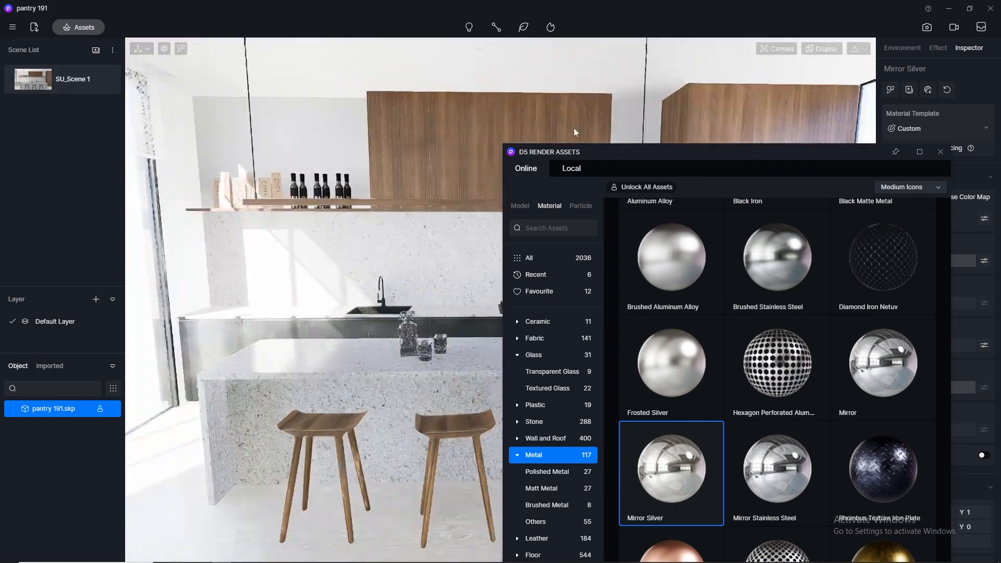
{"action": "left_click_drag", "start_coordinate": [658, 152], "coordinate": [720, 183]}
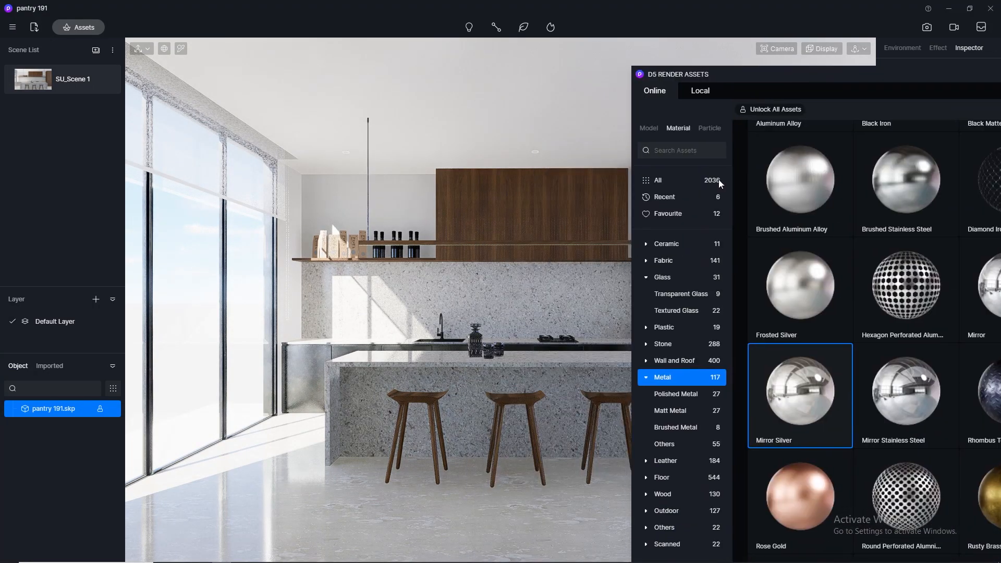
{"action": "left_click", "coordinate": [680, 277]}
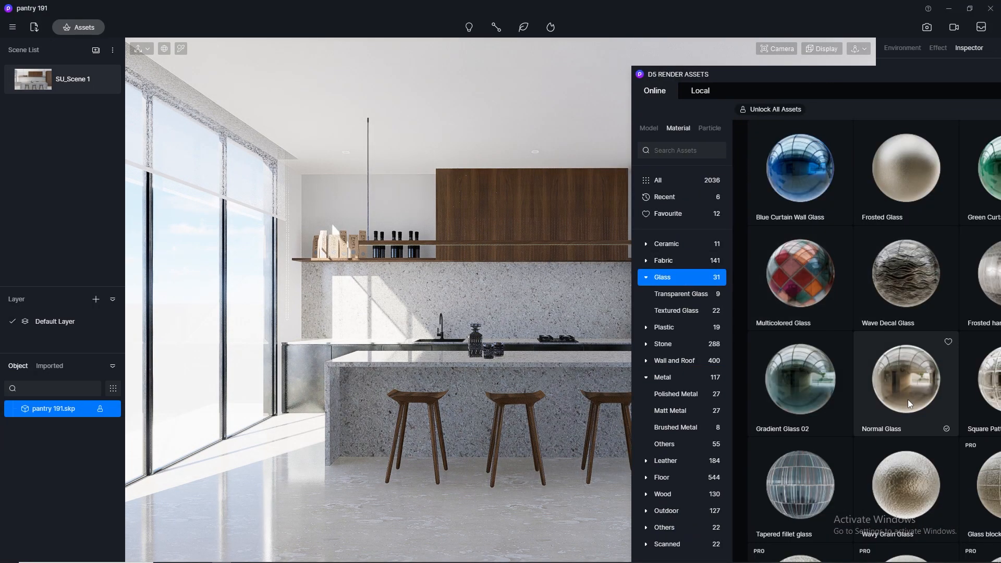
{"action": "left_click_drag", "start_coordinate": [908, 399], "coordinate": [476, 329]}
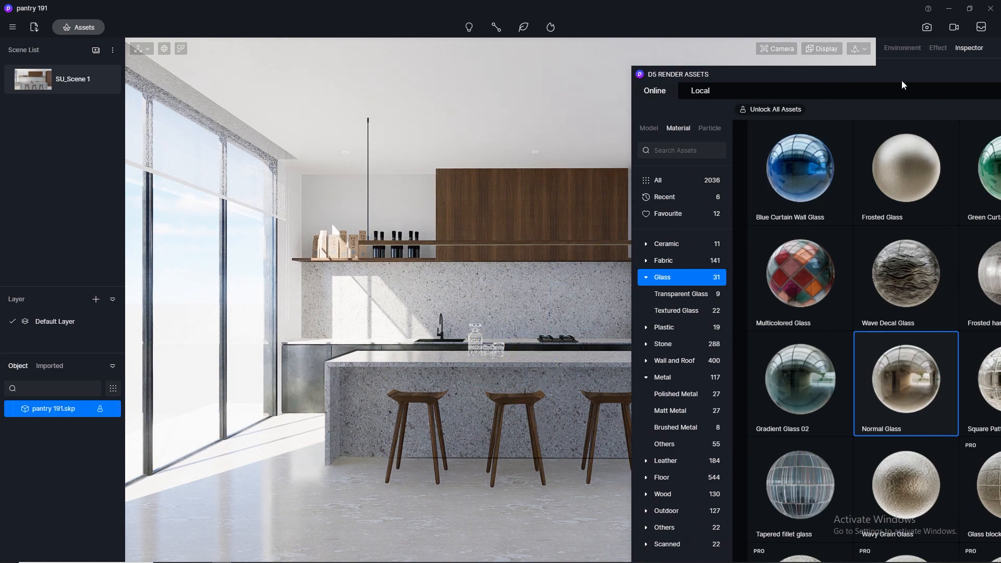
Close the asset library and set the camera's clipping distance to 0
{"action": "left_click_drag", "start_coordinate": [904, 85], "coordinate": [602, 104]}
{"action": "left_click", "coordinate": [767, 94]}
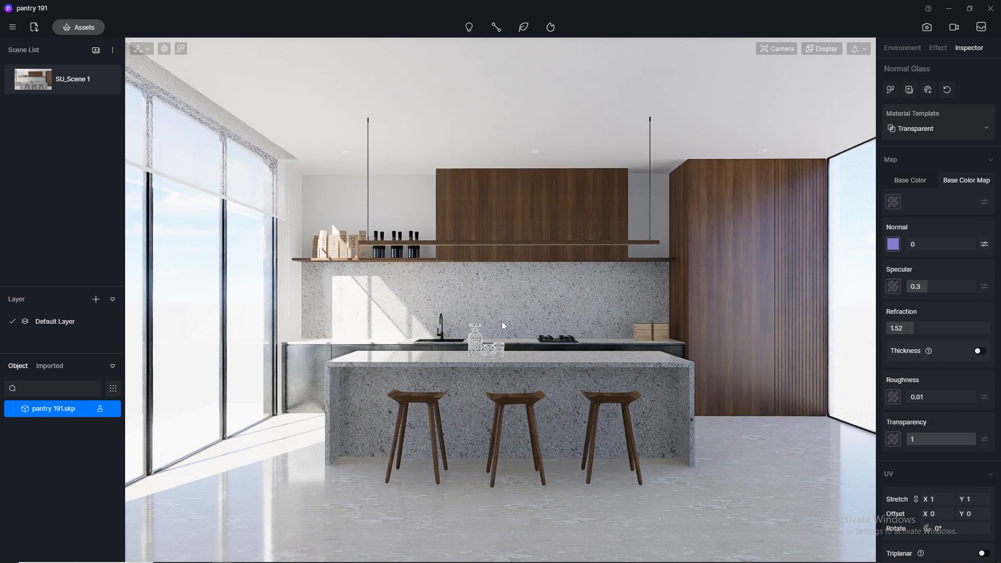
{"action": "scroll", "coordinate": [500, 322], "scroll_direction": "up", "scroll_amount": 6}
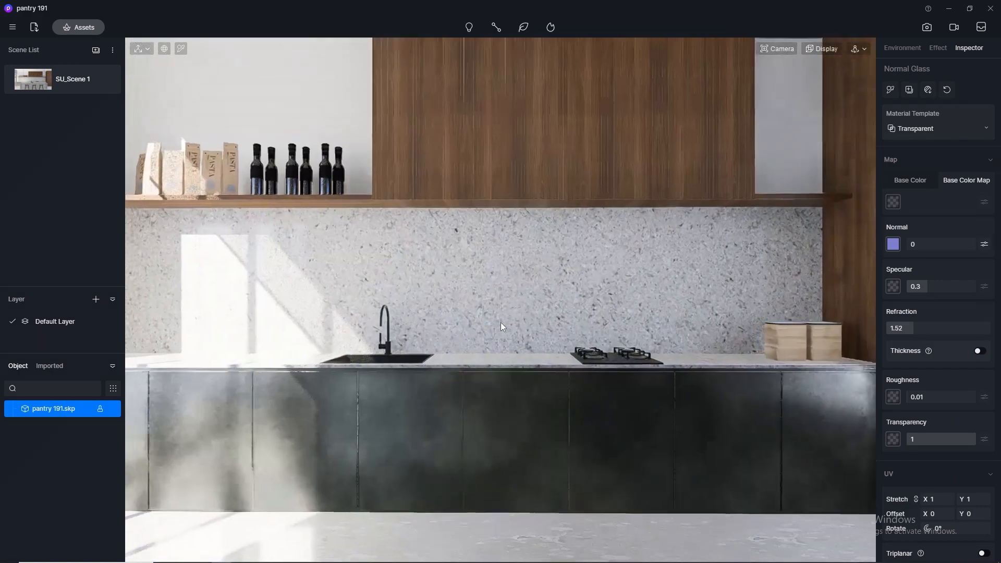
{"action": "right_click_drag", "start_coordinate": [501, 323], "coordinate": [422, 506]}
{"action": "scroll", "coordinate": [479, 357], "scroll_direction": "down", "scroll_amount": 3}
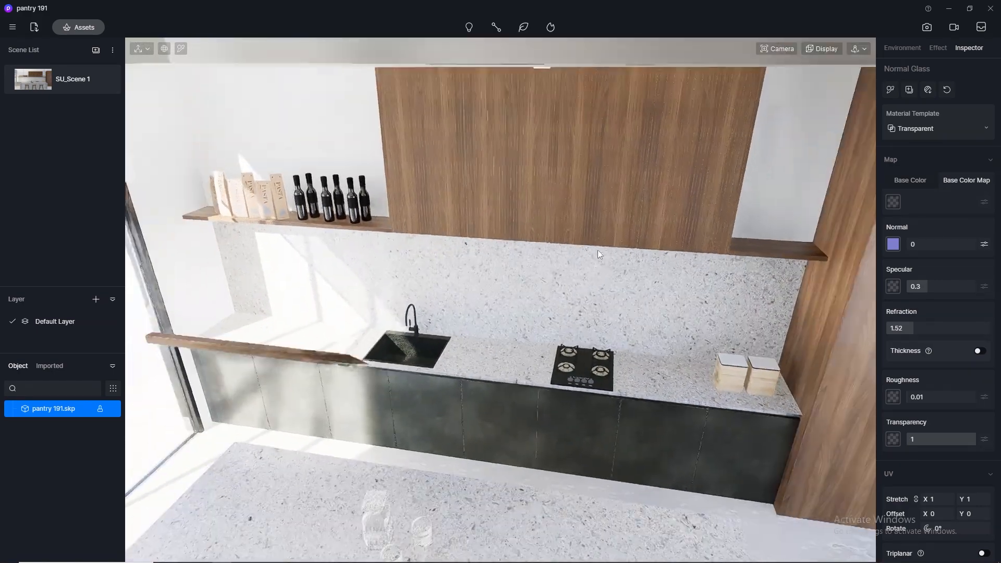
{"action": "left_click", "coordinate": [778, 51]}
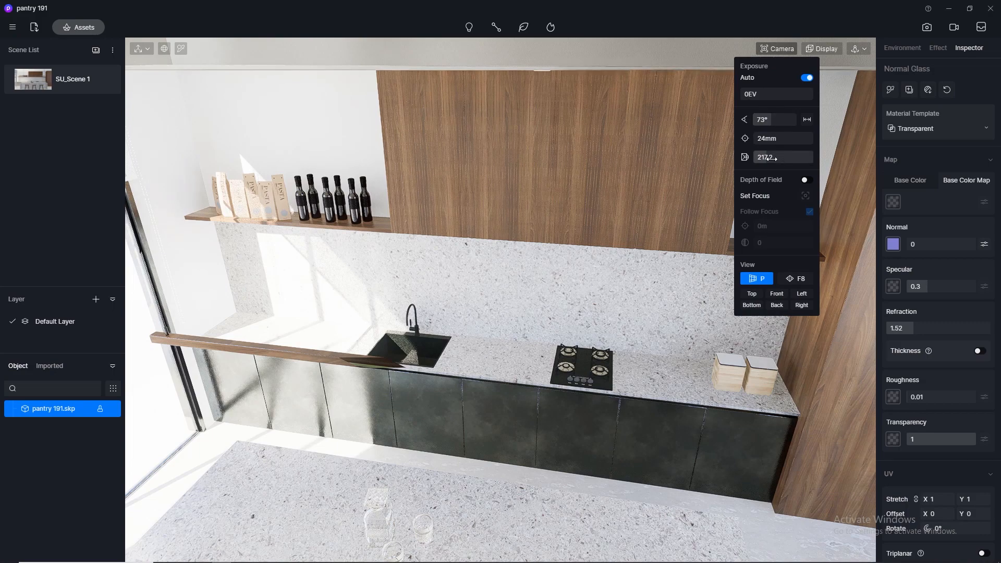
{"action": "left_click_drag", "start_coordinate": [763, 157], "coordinate": [743, 158]}
Pick the Ice_Tea liquid inside the island glass and set its base color to orange, hue 35
{"action": "scroll", "coordinate": [432, 446], "scroll_direction": "up", "scroll_amount": 5}
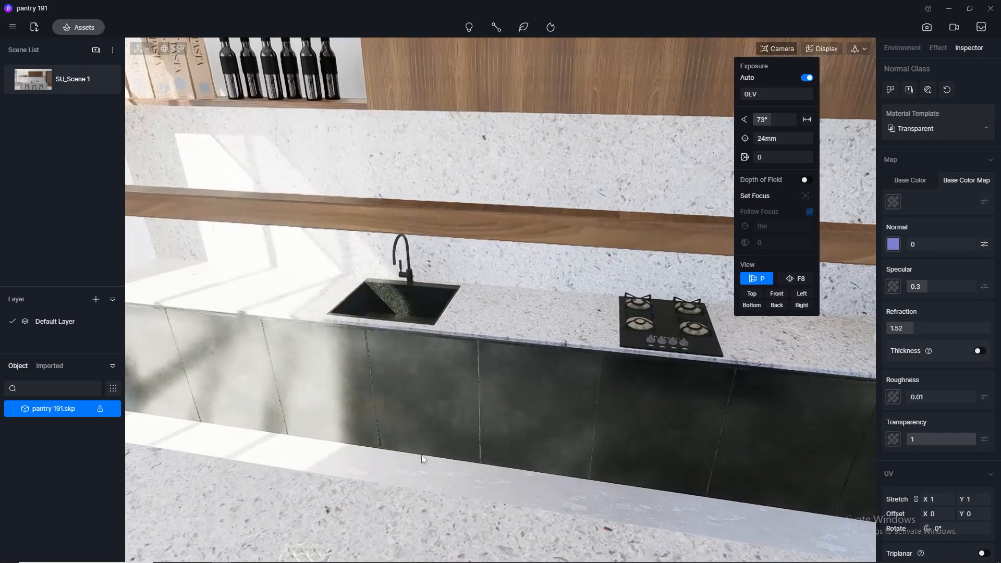
{"action": "left_click", "coordinate": [420, 406]}
{"action": "middle_click_drag", "start_coordinate": [420, 406], "coordinate": [491, 304]}
{"action": "scroll", "coordinate": [539, 321], "scroll_direction": "up", "scroll_amount": 5}
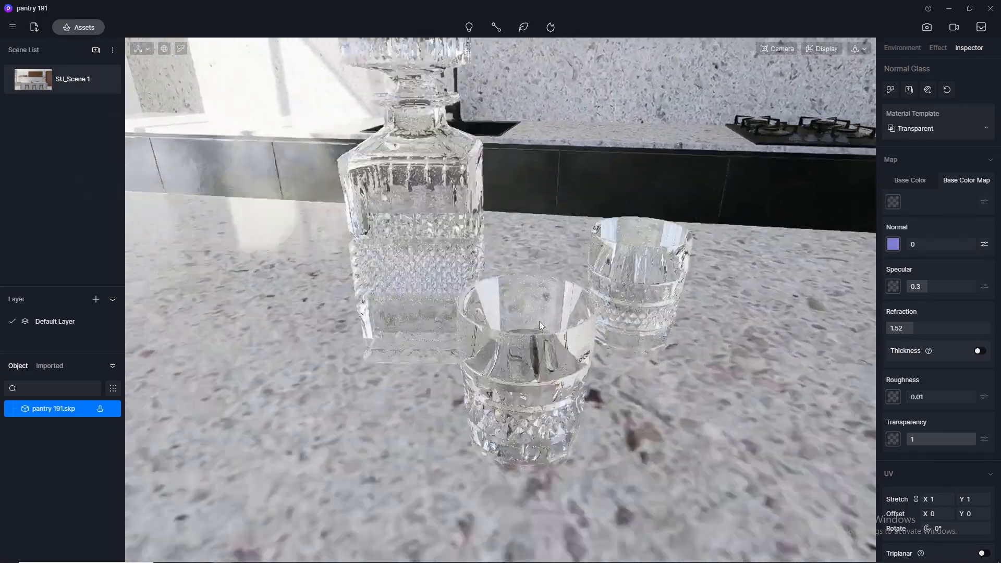
{"action": "right_click_drag", "start_coordinate": [539, 321], "coordinate": [176, 104]}
{"action": "left_click", "coordinate": [181, 49]}
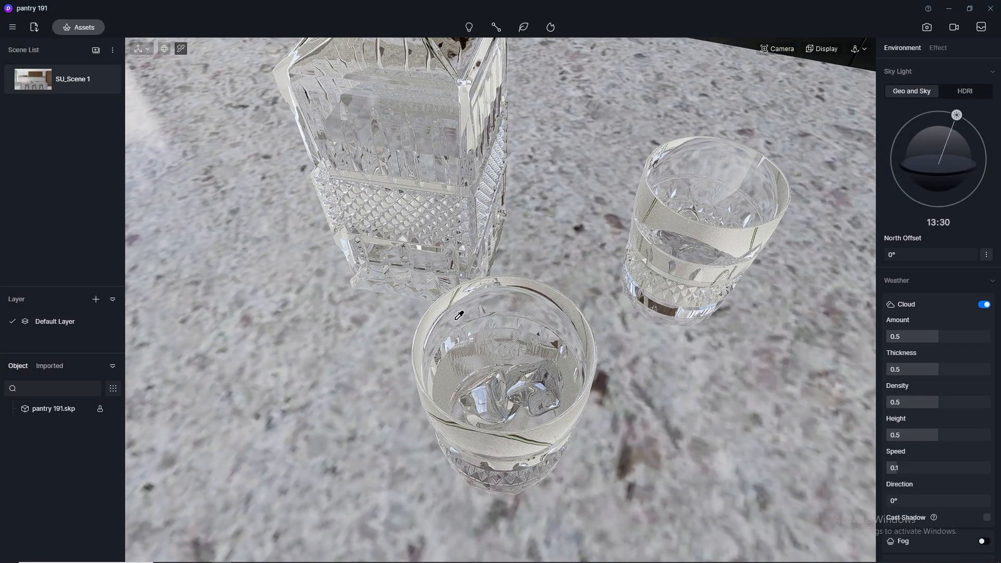
{"action": "left_click", "coordinate": [504, 331]}
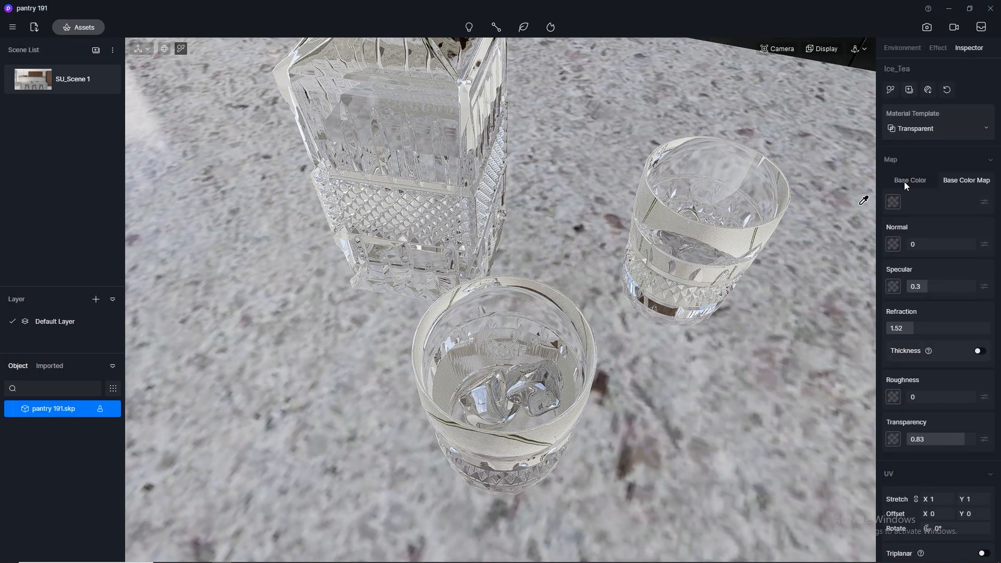
{"action": "left_click", "coordinate": [919, 180]}
{"action": "left_click", "coordinate": [893, 201]}
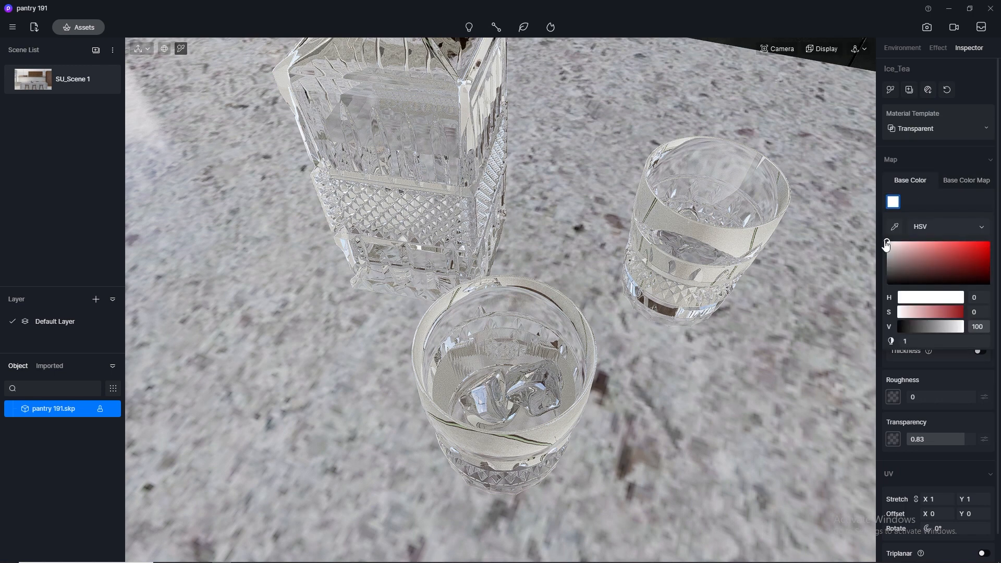
{"action": "left_click", "coordinate": [939, 255]}
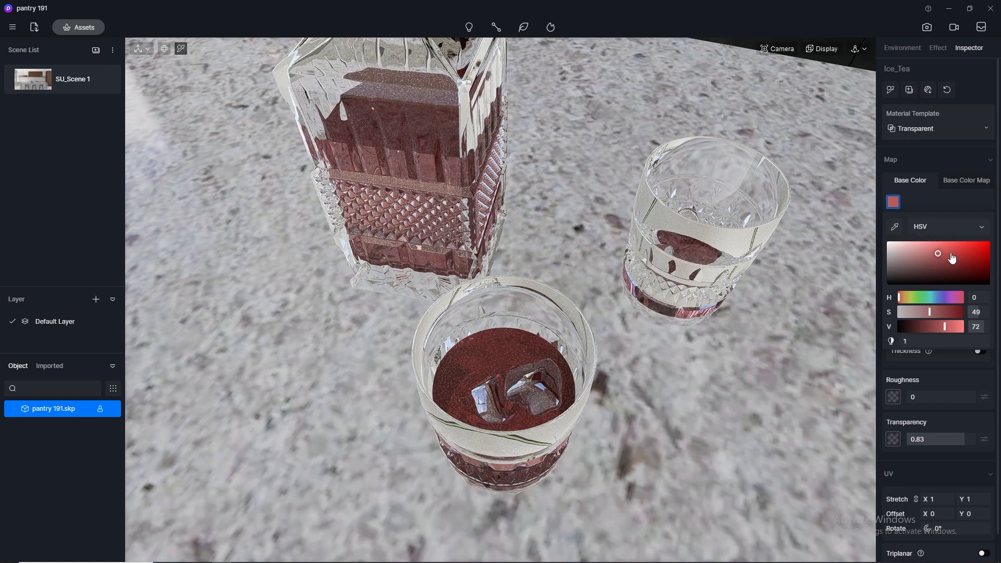
{"action": "left_click", "coordinate": [951, 254]}
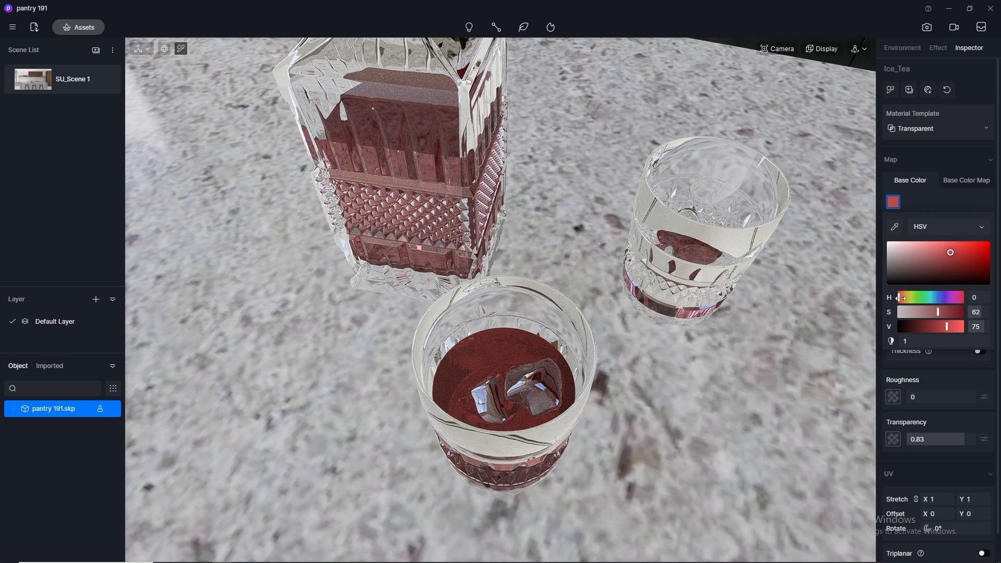
{"action": "left_click", "coordinate": [905, 297]}
{"action": "left_click", "coordinate": [967, 248]}
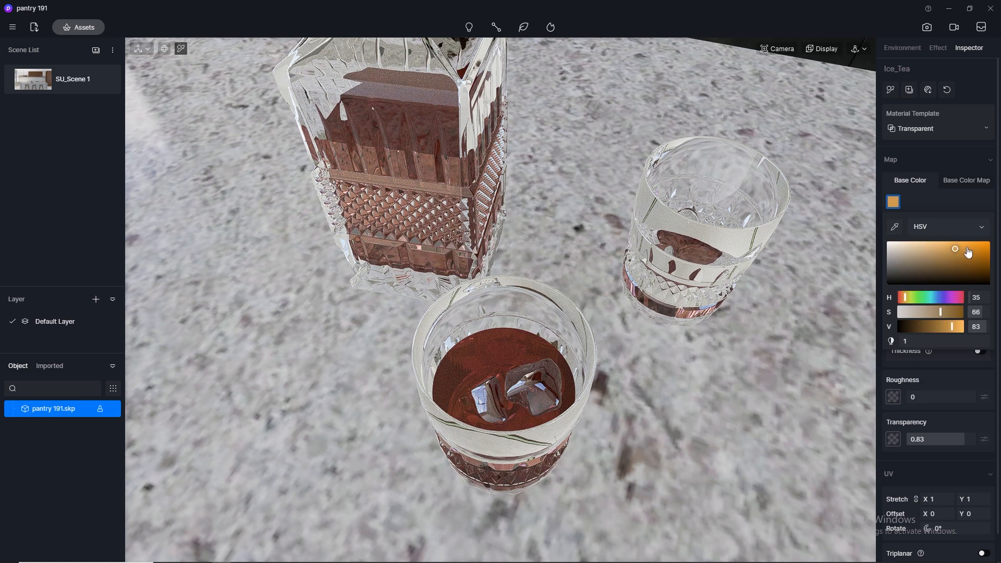
Switch the Ice_Tea material to the Water template with depth 0.5 and restore the SU_Scene 1 view
{"action": "left_click", "coordinate": [921, 130]}
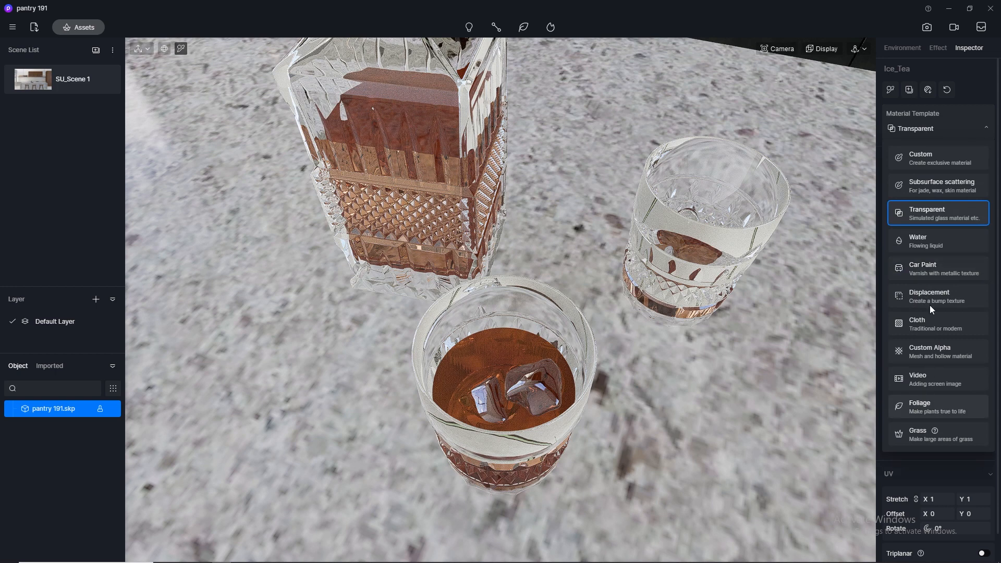
{"action": "left_click", "coordinate": [924, 242]}
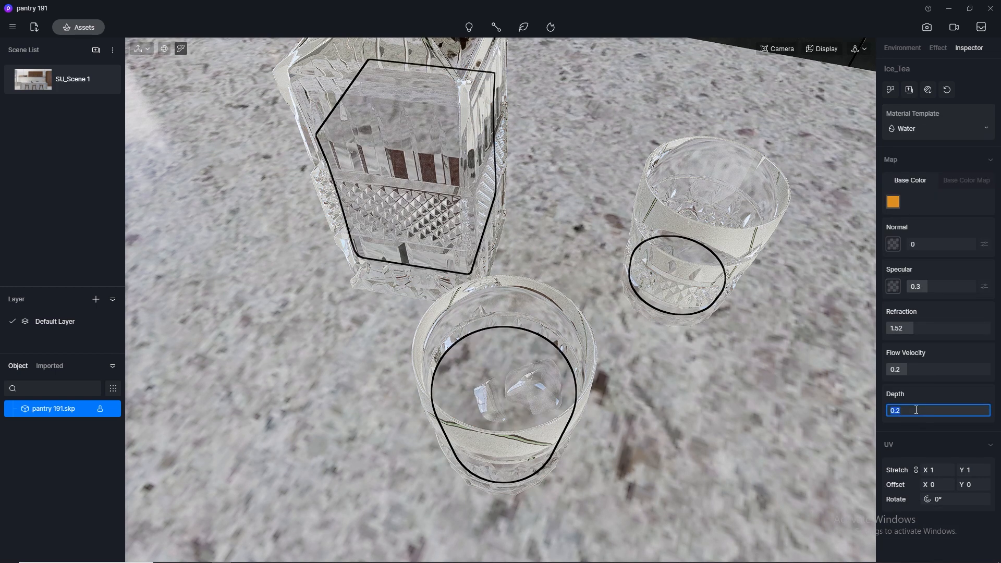
{"action": "left_click", "coordinate": [44, 83]}
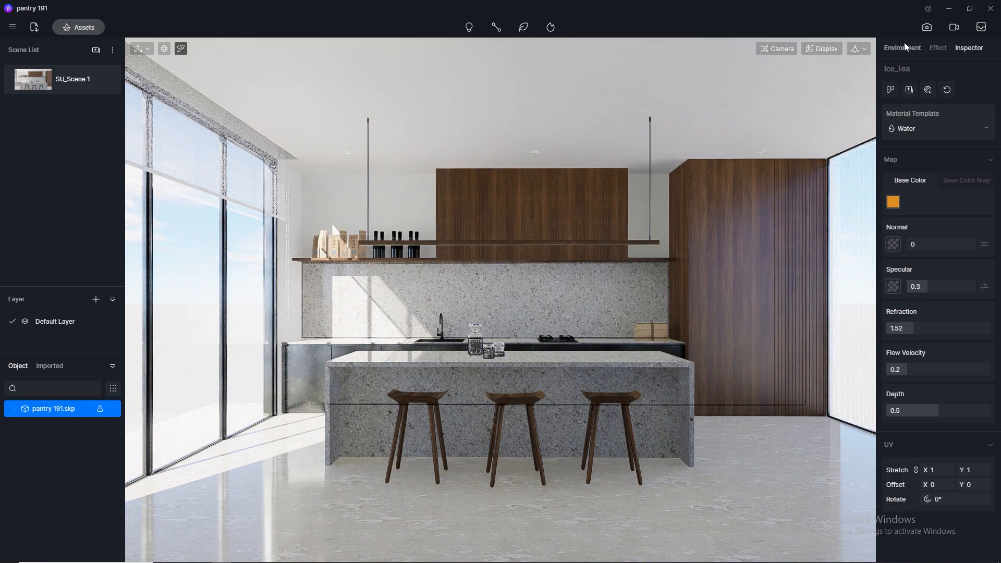
Enter image render mode and light the scene with the custom HDRI HDR_029_Sky_Cloudy_Ref
{"action": "left_click", "coordinate": [928, 29]}
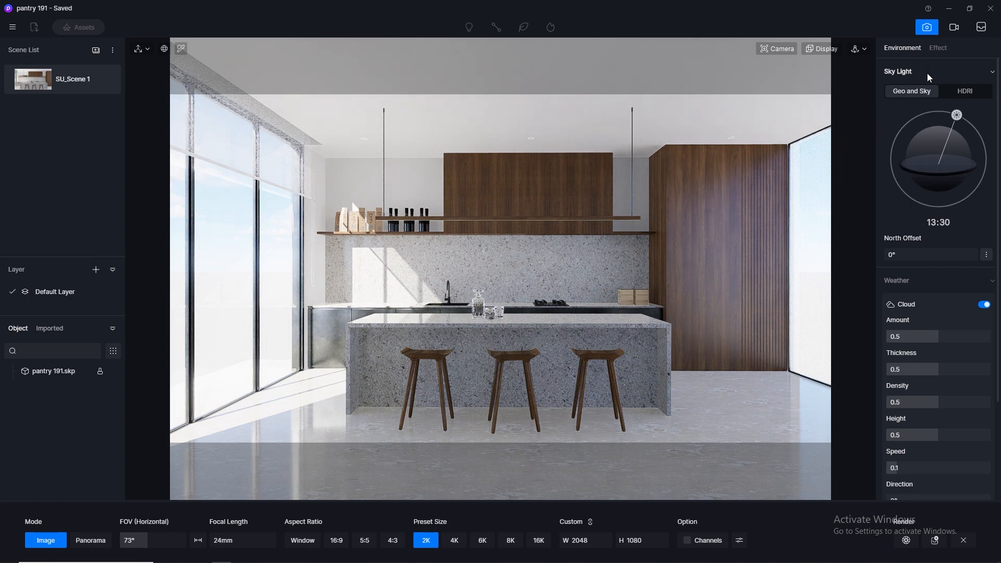
{"action": "left_click", "coordinate": [963, 94]}
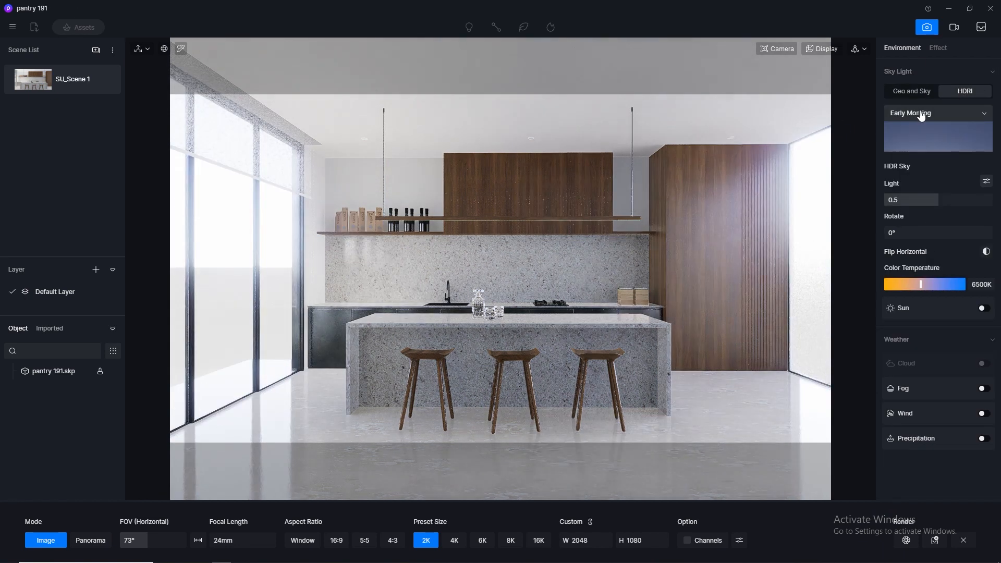
{"action": "left_click", "coordinate": [923, 118]}
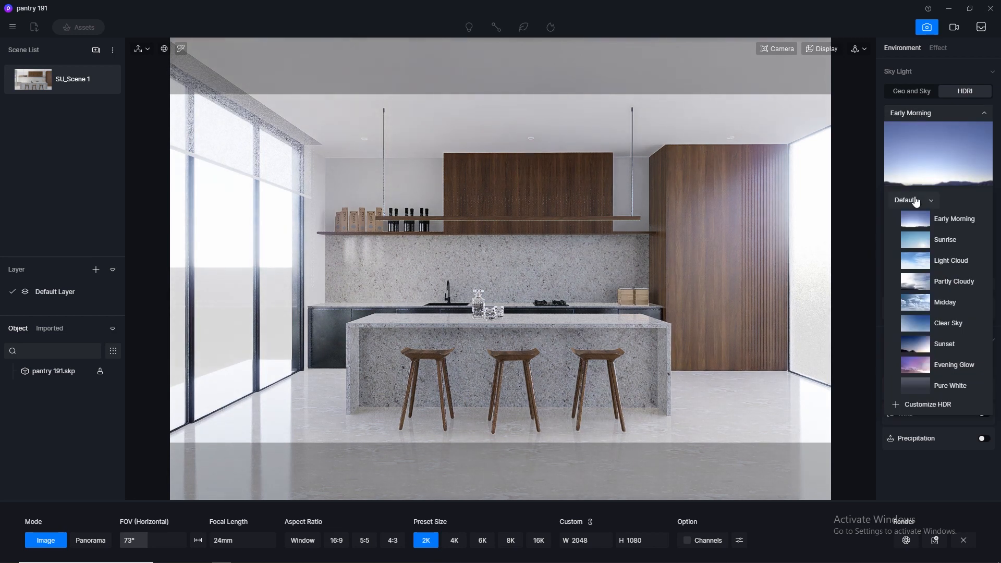
{"action": "left_click", "coordinate": [916, 201]}
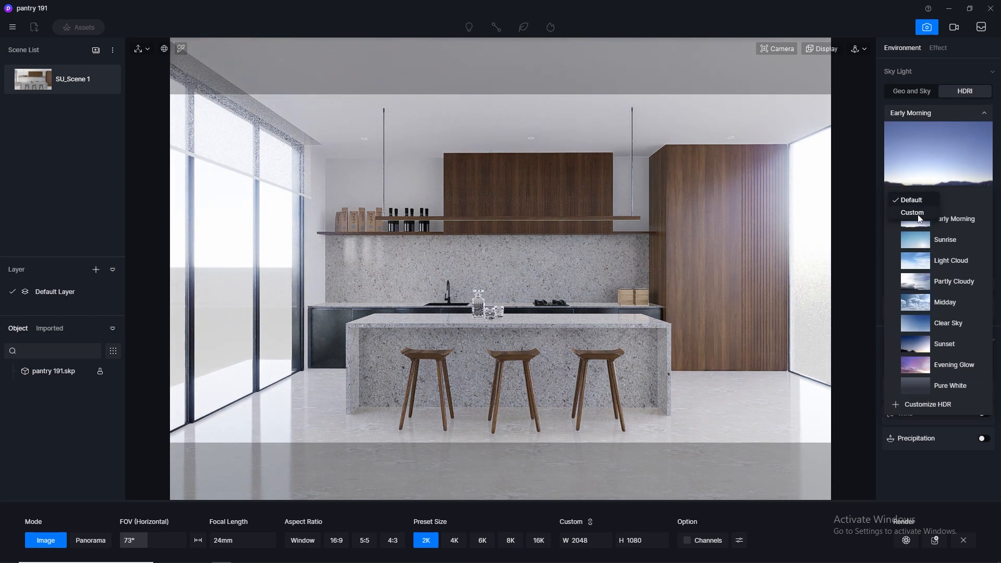
{"action": "left_click", "coordinate": [913, 214]}
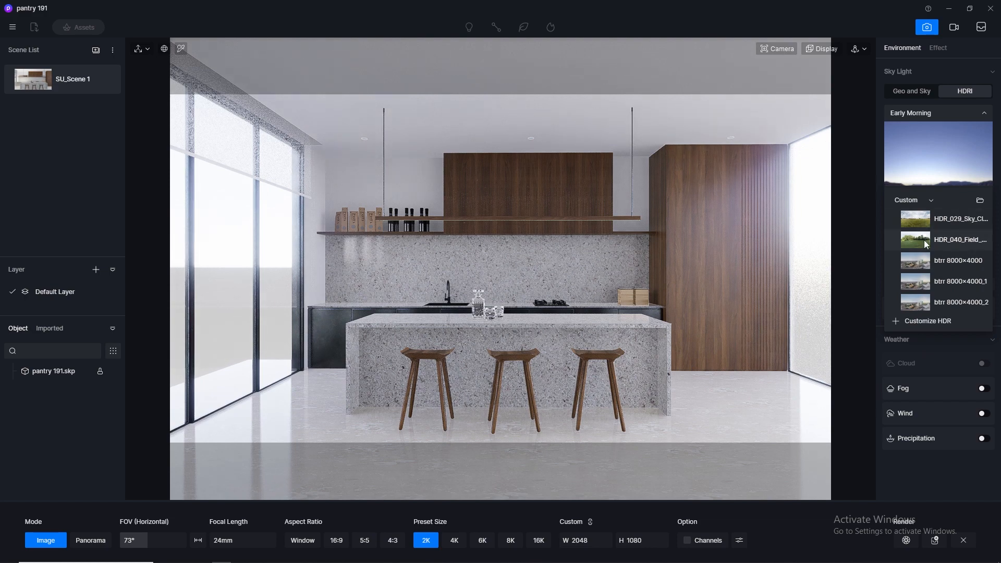
{"action": "left_click", "coordinate": [927, 219]}
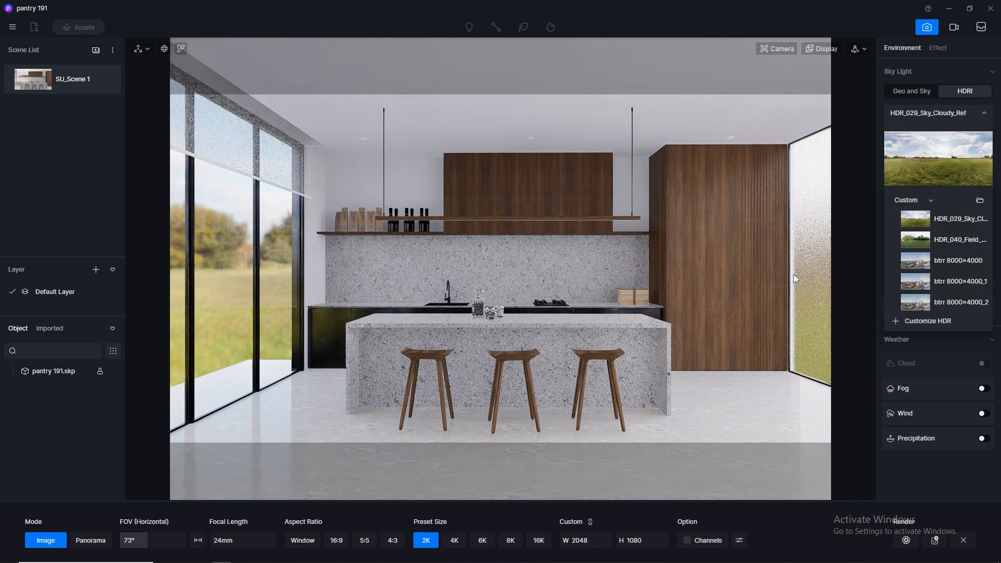
{"action": "left_click", "coordinate": [984, 115]}
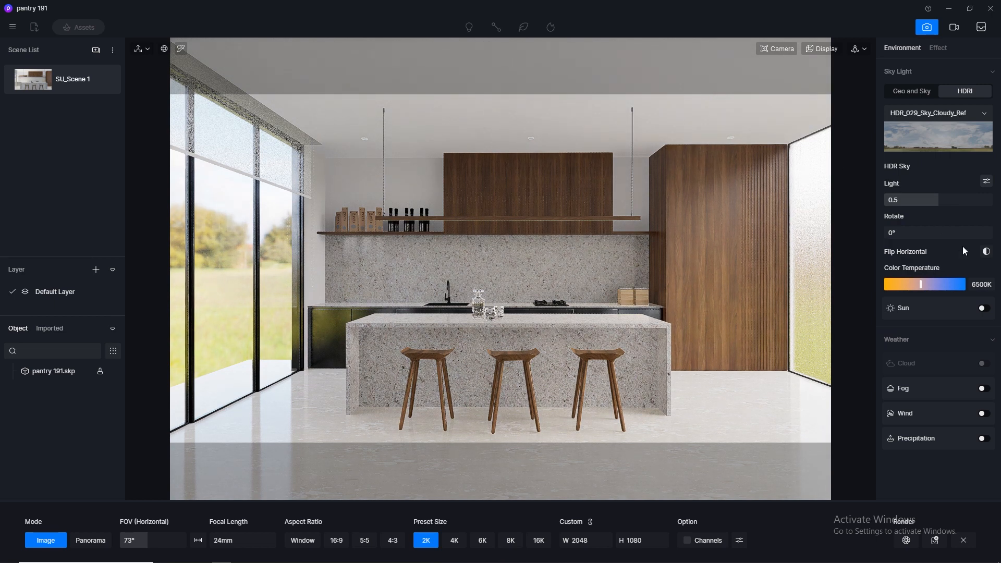
Enable the HDRI sun with a custom direction, setting altitude to 31.8 and azimuth to 264.1
{"action": "left_click", "coordinate": [985, 309]}
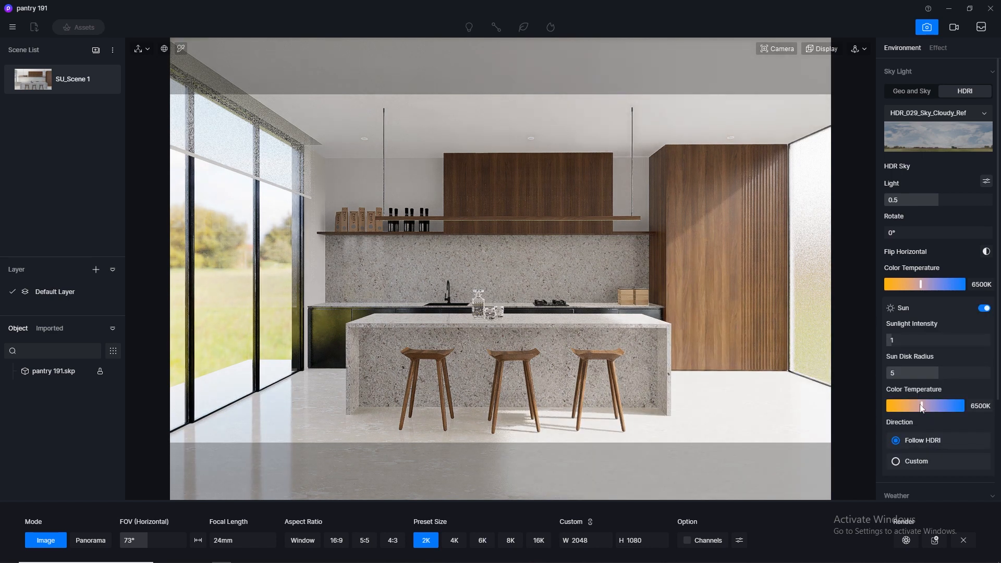
{"action": "left_click", "coordinate": [895, 462]}
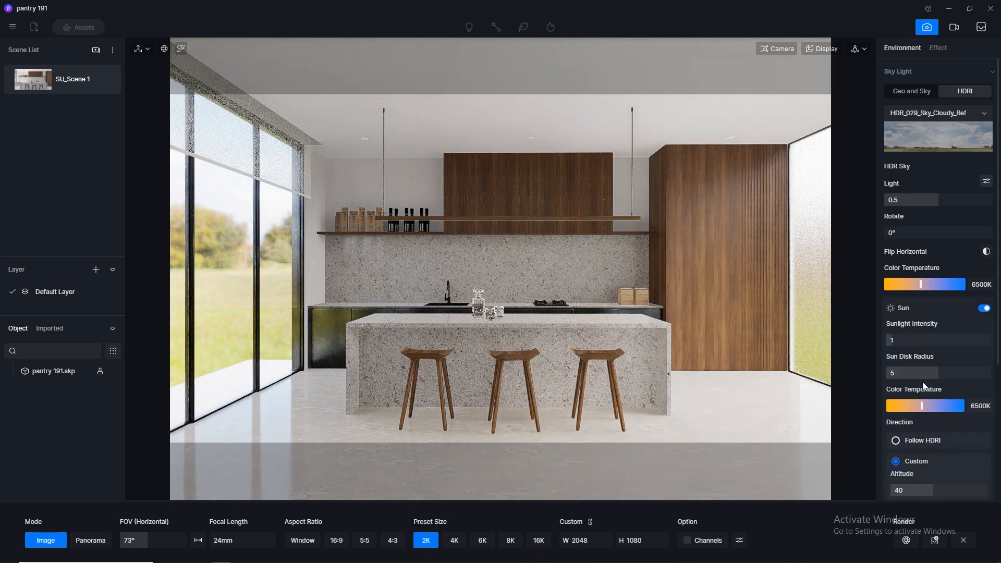
{"action": "scroll", "coordinate": [979, 456], "scroll_direction": "down", "scroll_amount": 1}
{"action": "left_click_drag", "start_coordinate": [920, 461], "coordinate": [964, 462]}
{"action": "scroll", "coordinate": [929, 481], "scroll_direction": "down", "scroll_amount": 1}
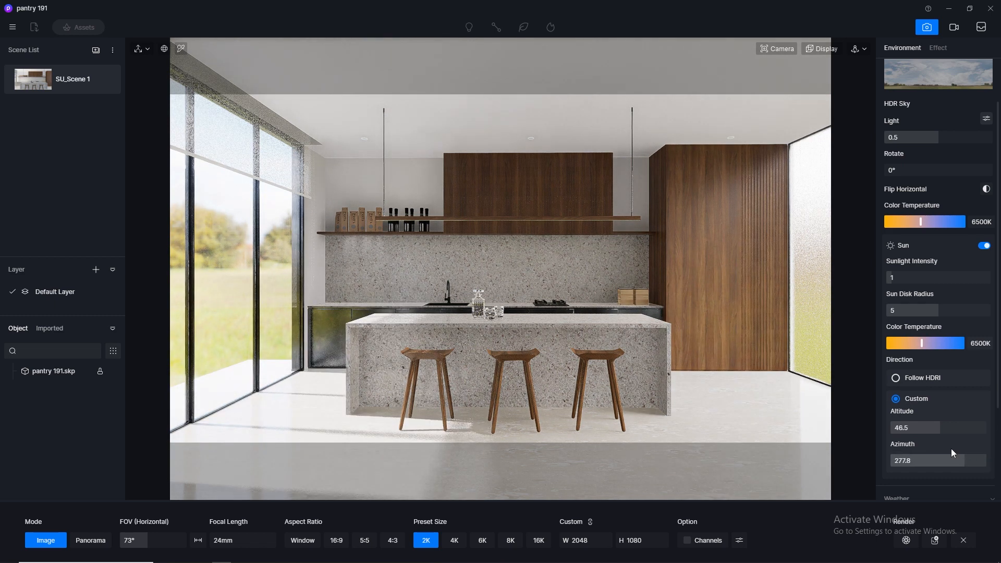
{"action": "mouse_move", "coordinate": [936, 428]}
{"action": "left_mouse_down"}
{"action": "mouse_move", "coordinate": [924, 428]}
{"action": "mouse_move", "coordinate": [943, 434]}
{"action": "mouse_move", "coordinate": [925, 436]}
{"action": "left_mouse_up"}
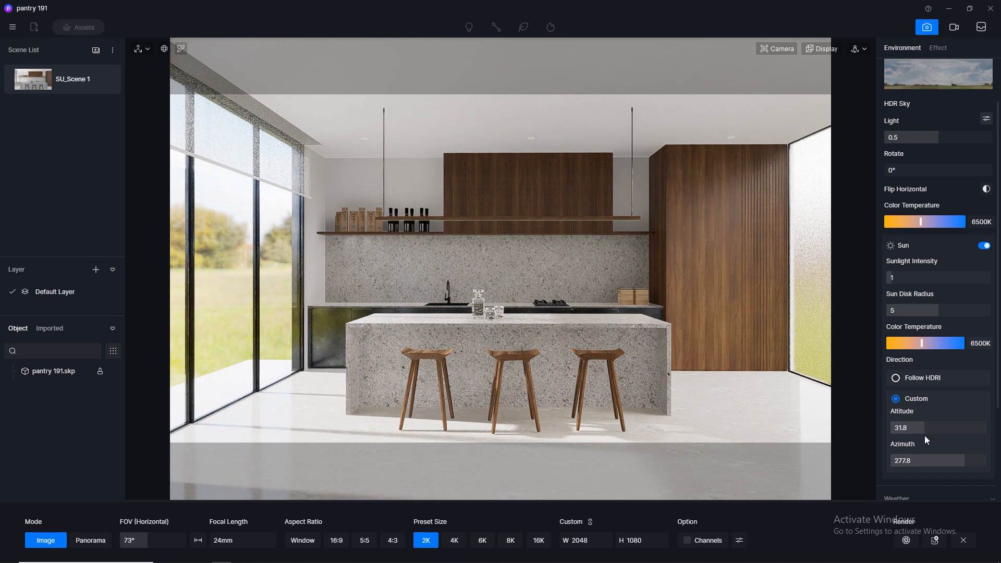
{"action": "left_click_drag", "start_coordinate": [964, 463], "coordinate": [961, 466]}
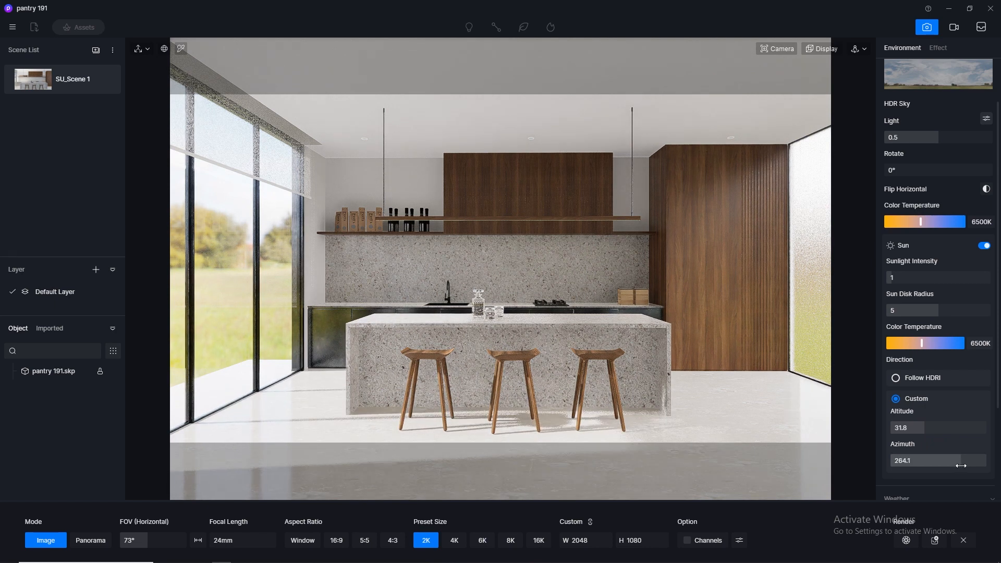
Set the sunlight intensity to 0.5 and update SU_Scene 1 with the new lighting
{"action": "left_click", "coordinate": [909, 278]}
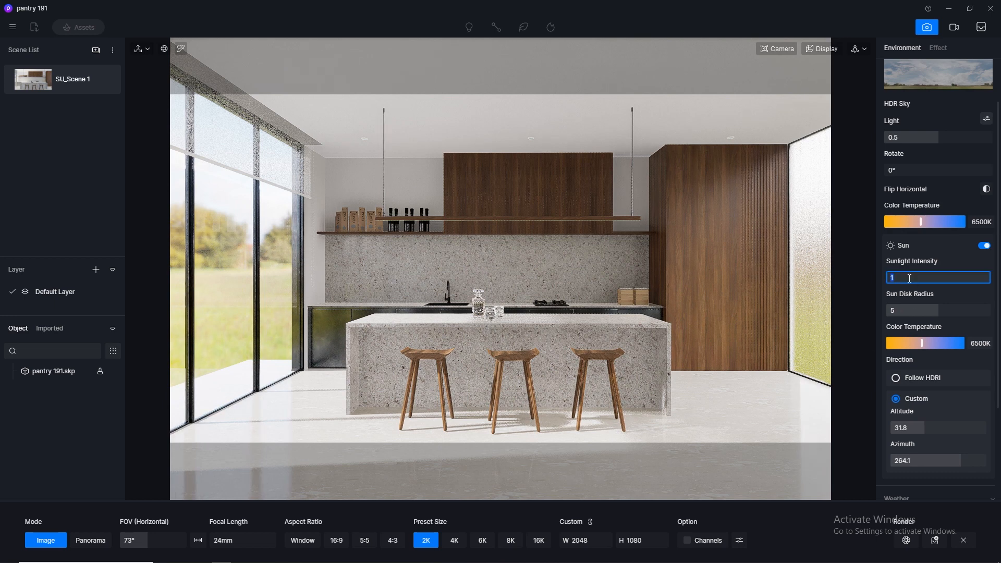
{"action": "type", "text": "0.5"}
{"action": "key", "text": "Return"}
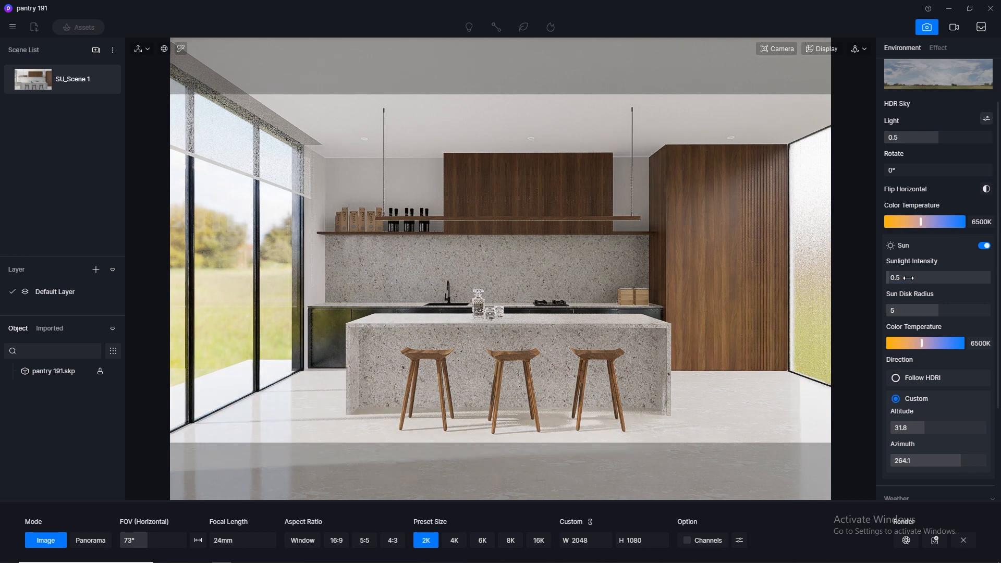
{"action": "left_click", "coordinate": [107, 81]}
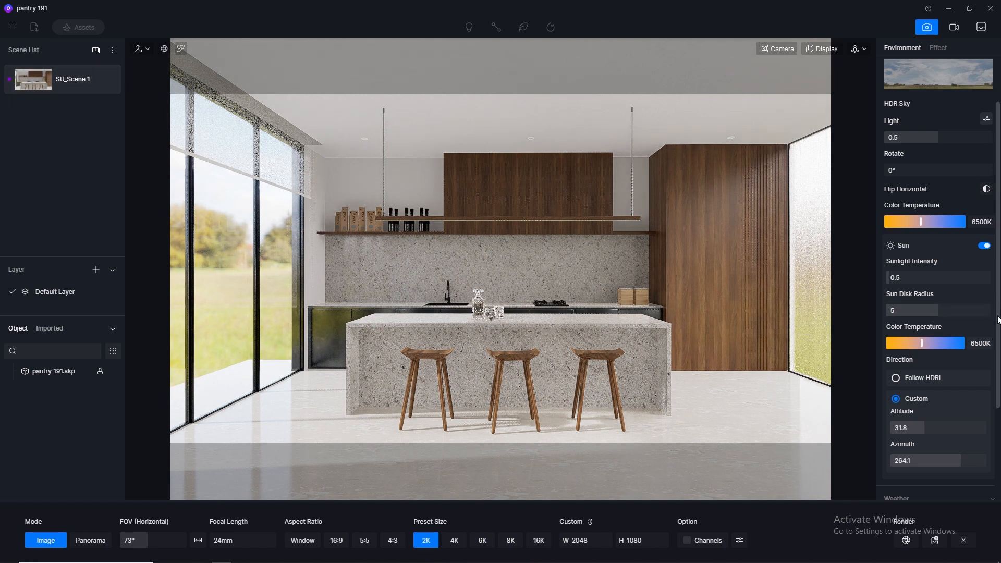
Try the HDR sky light at 0.1, set it back to 0.5 and update SU_Scene 1
{"action": "scroll", "coordinate": [995, 276], "scroll_direction": "up", "scroll_amount": 2}
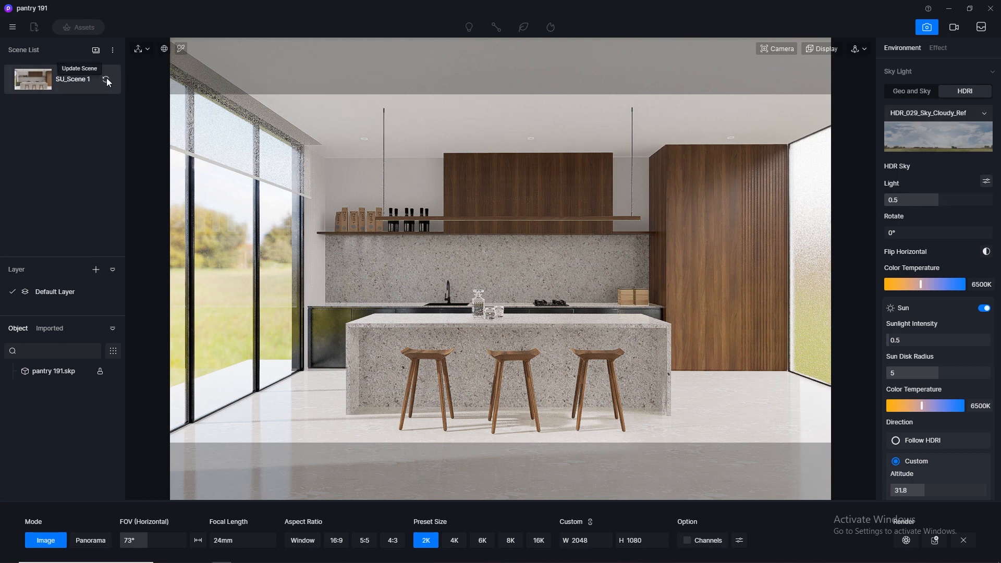
{"action": "left_click", "coordinate": [922, 200]}
{"action": "type", "text": "0.1"}
{"action": "key", "text": "Return"}
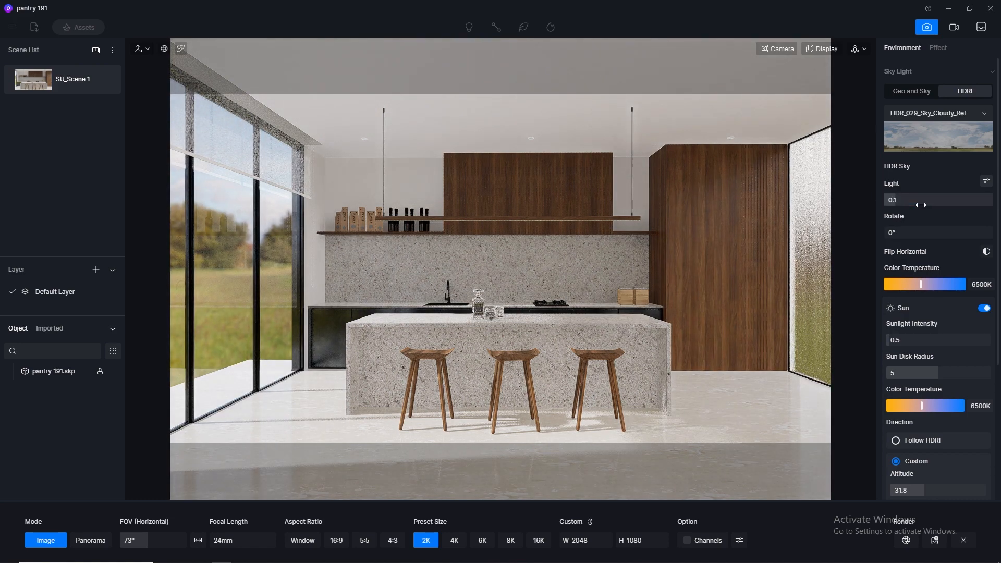
{"action": "left_click", "coordinate": [921, 205]}
{"action": "type", "text": "0.5"}
{"action": "key", "text": "Return"}
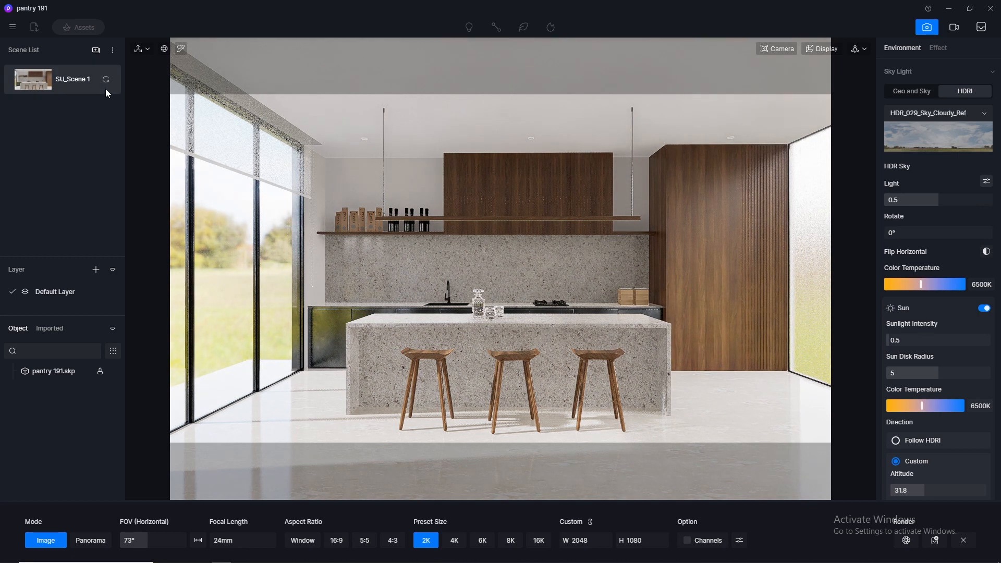
{"action": "left_click", "coordinate": [108, 78]}
Try a sunlight intensity of 0.1 and set it back to 0.5
{"action": "left_click", "coordinate": [949, 341]}
{"action": "type", "text": "0.1"}
{"action": "key", "text": "Return"}
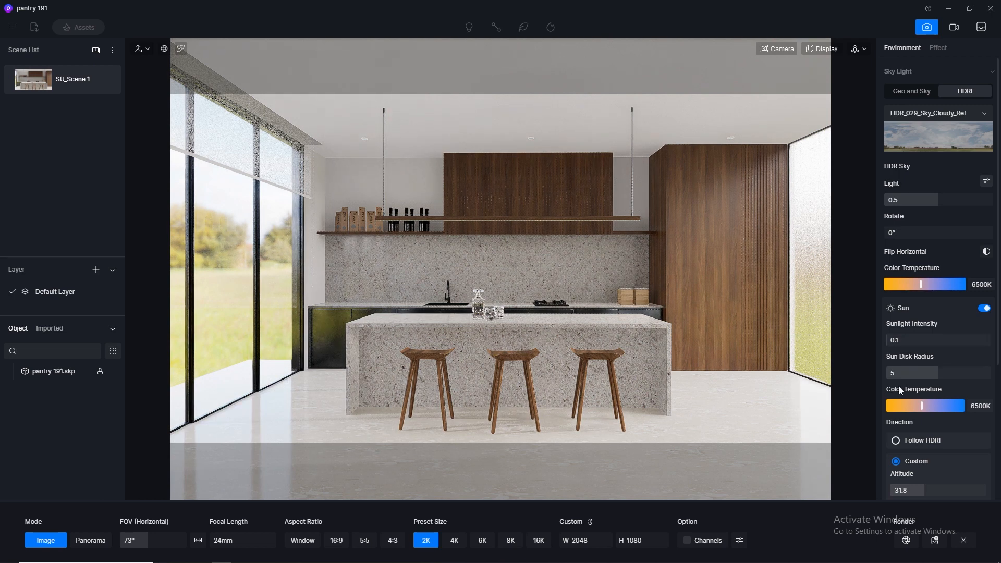
{"action": "left_click", "coordinate": [920, 340]}
{"action": "type", "text": "0.5"}
{"action": "key", "text": "Return"}
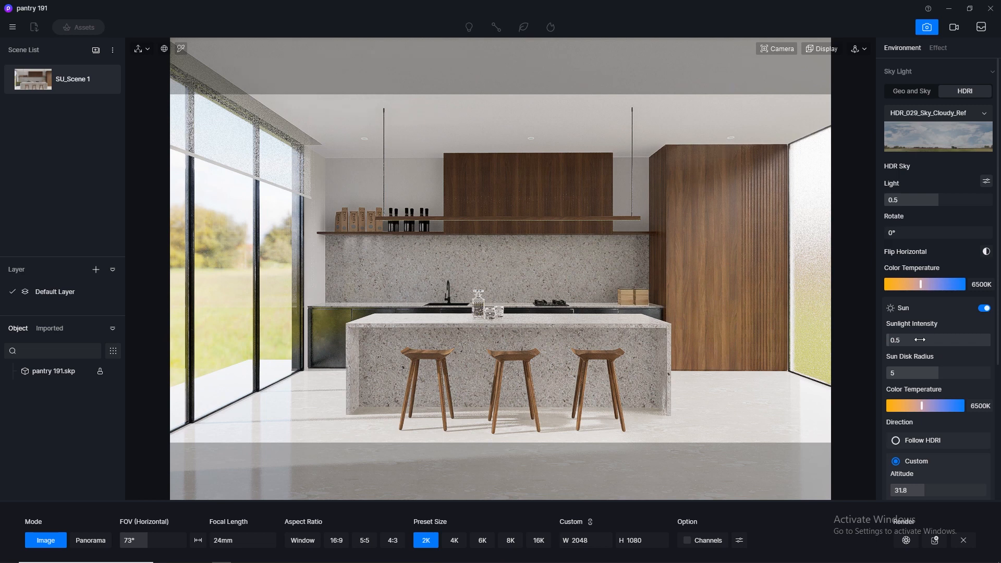
Try a sunlight intensity of 0.3, set it back to 0.5, update SU_Scene 1 and leave image rendering mode
{"action": "left_click", "coordinate": [919, 339]}
{"action": "type", "text": "0.3"}
{"action": "key", "text": "Return"}
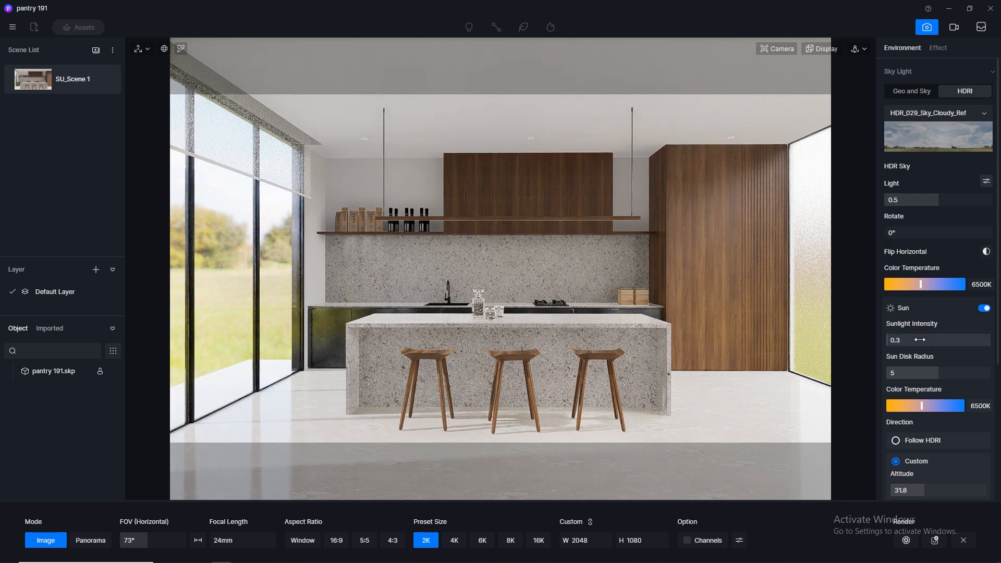
{"action": "left_click", "coordinate": [921, 340]}
{"action": "type", "text": "0.5"}
{"action": "key", "text": "Return"}
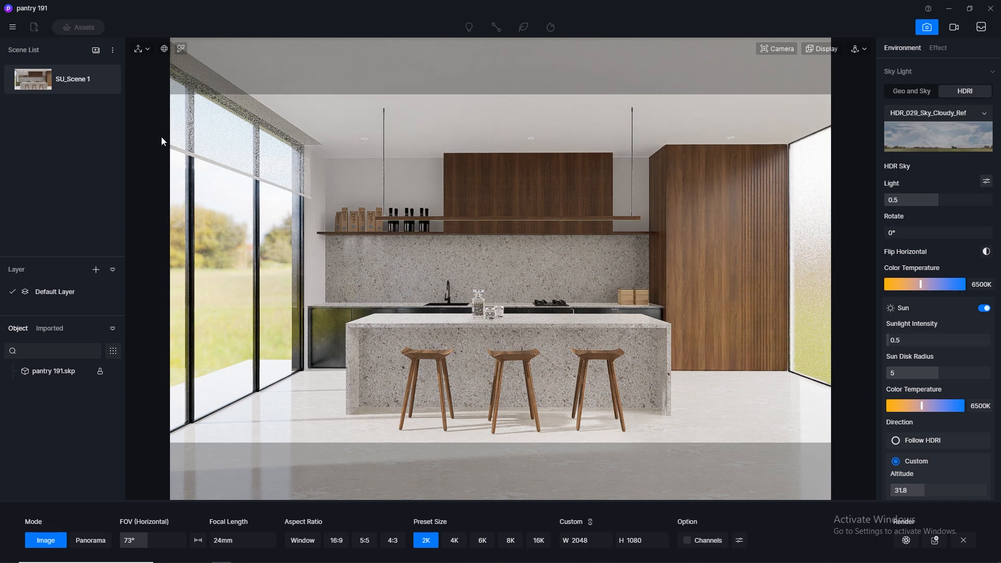
{"action": "left_click", "coordinate": [106, 80]}
{"action": "left_click", "coordinate": [927, 27]}
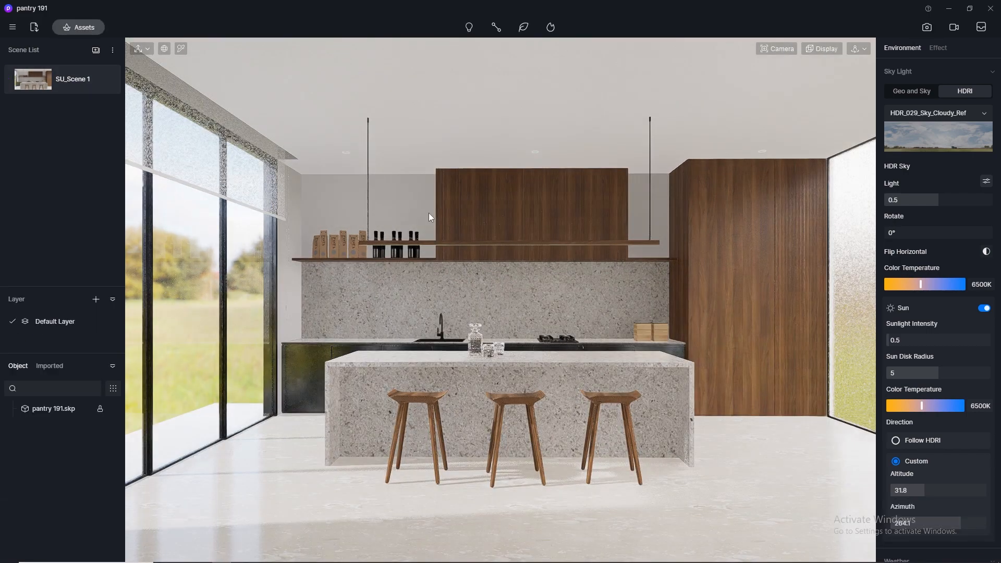
Pick the material of the light strip under the hanging wooden pendant and enable Emissive for it
{"action": "scroll", "coordinate": [374, 242], "scroll_direction": "up", "scroll_amount": 5}
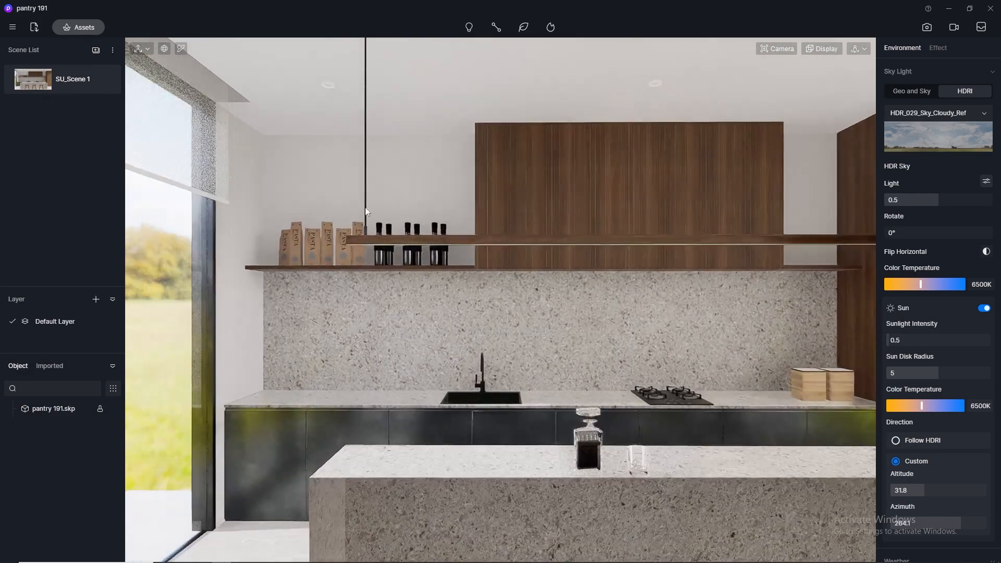
{"action": "middle_click_drag", "start_coordinate": [365, 208], "coordinate": [324, 161]}
{"action": "left_click", "coordinate": [181, 49]}
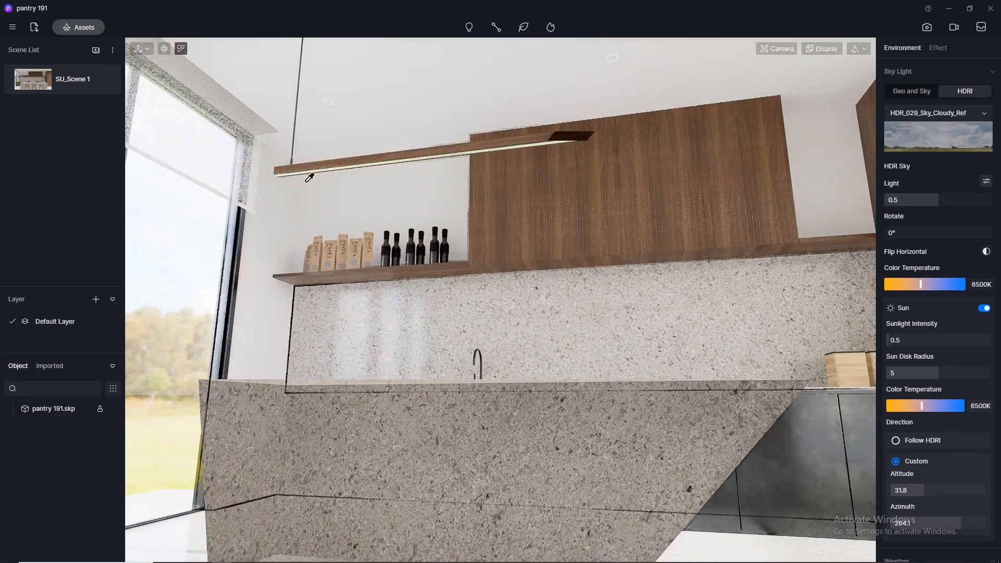
{"action": "scroll", "coordinate": [310, 163], "scroll_direction": "up", "scroll_amount": 2}
{"action": "scroll", "coordinate": [312, 160], "scroll_direction": "up", "scroll_amount": 3}
{"action": "scroll", "coordinate": [313, 160], "scroll_direction": "down", "scroll_amount": 2}
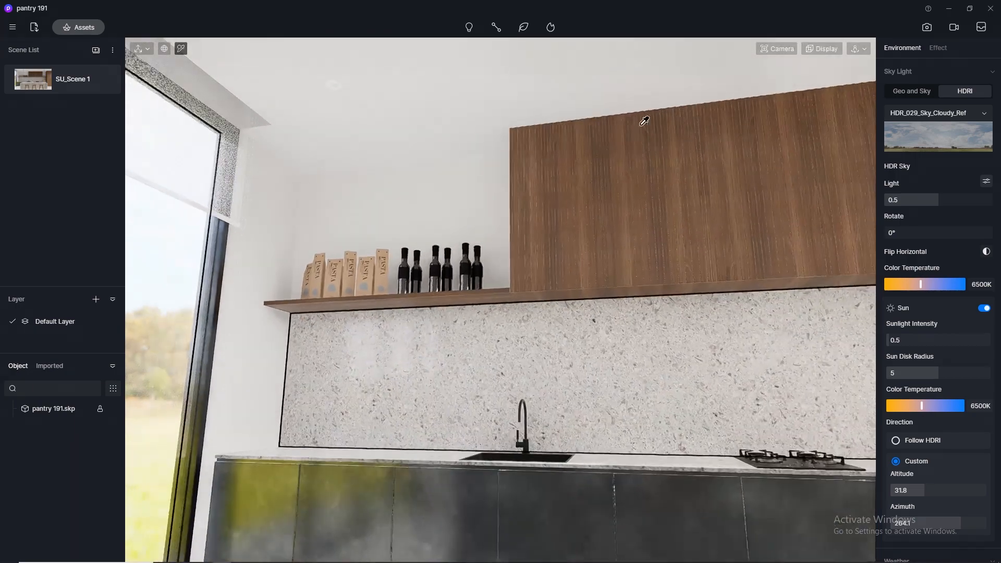
{"action": "left_click", "coordinate": [783, 49]}
{"action": "left_click_drag", "start_coordinate": [768, 159], "coordinate": [729, 158]}
{"action": "scroll", "coordinate": [326, 160], "scroll_direction": "up", "scroll_amount": 3}
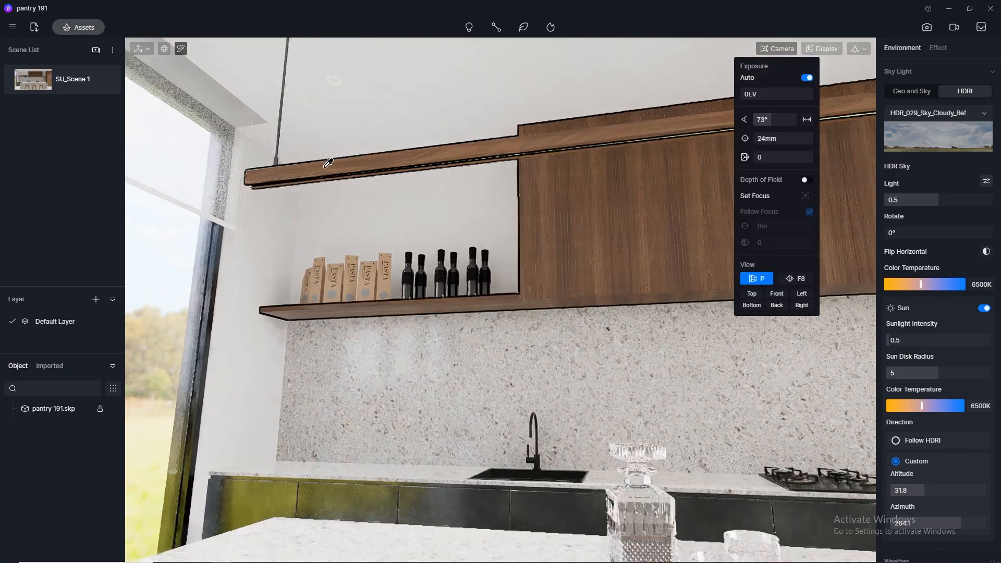
{"action": "scroll", "coordinate": [327, 163], "scroll_direction": "up", "scroll_amount": 1}
{"action": "right_click_drag", "start_coordinate": [310, 148], "coordinate": [290, 89]}
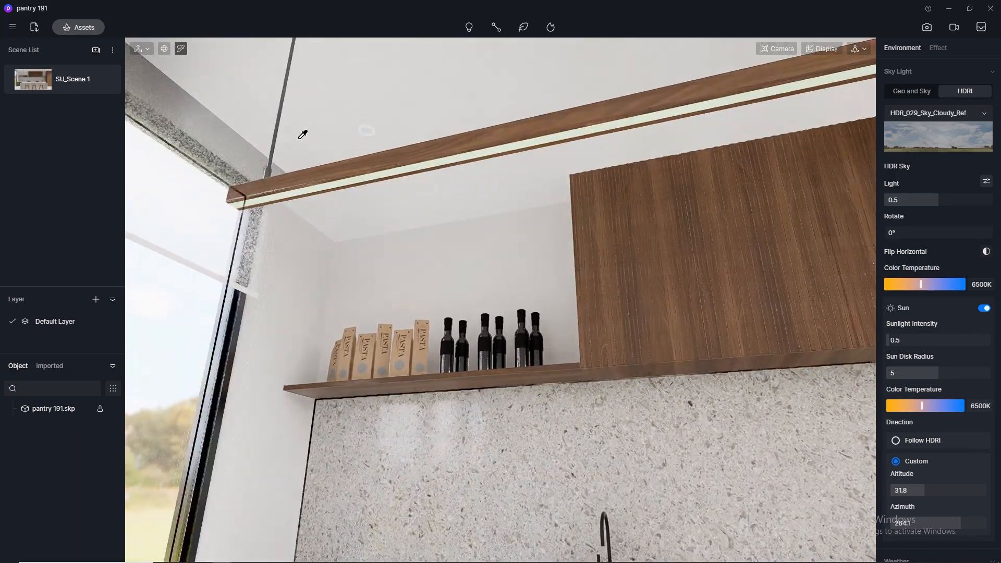
{"action": "left_click", "coordinate": [289, 191]}
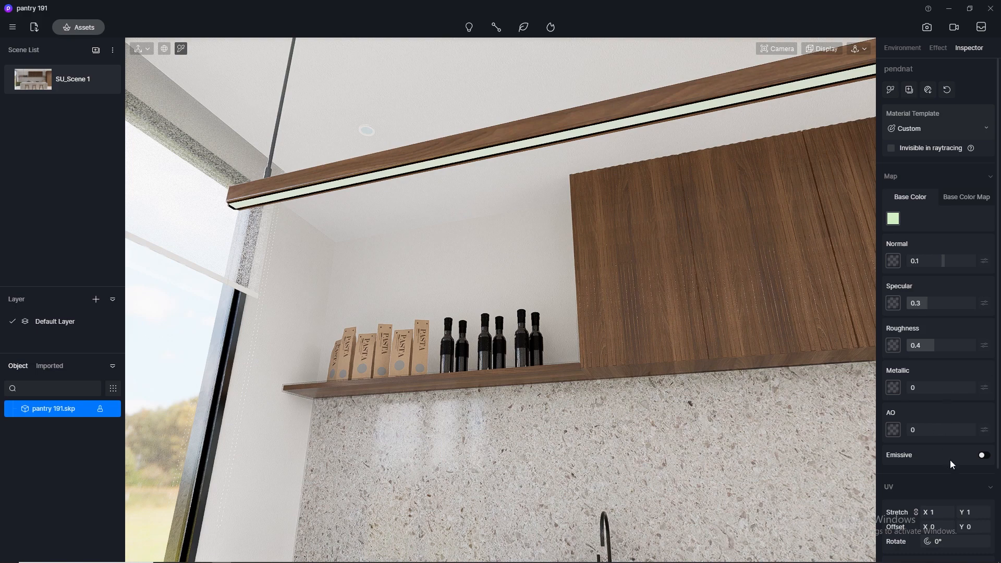
{"action": "left_click", "coordinate": [986, 456]}
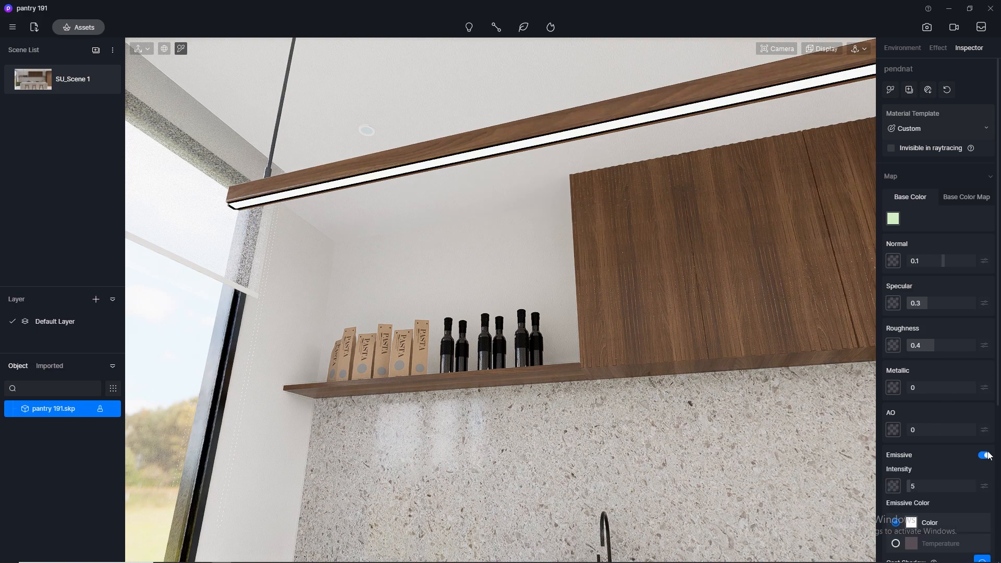
Set the pendant strip's emissive color to a temperature of 3500 and its intensity to 10
{"action": "left_click", "coordinate": [897, 544]}
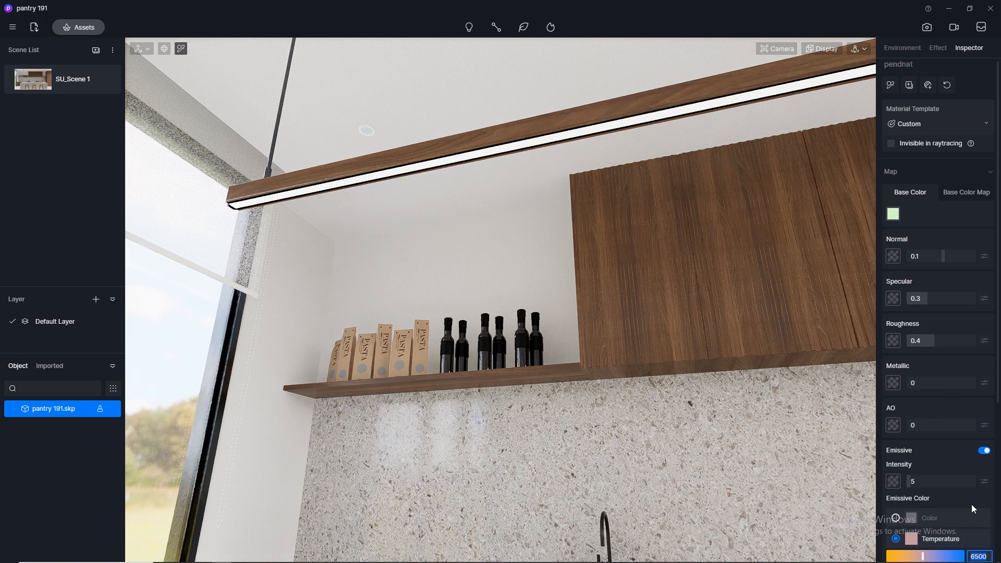
{"action": "type", "text": "3500"}
{"action": "key", "text": "Return"}
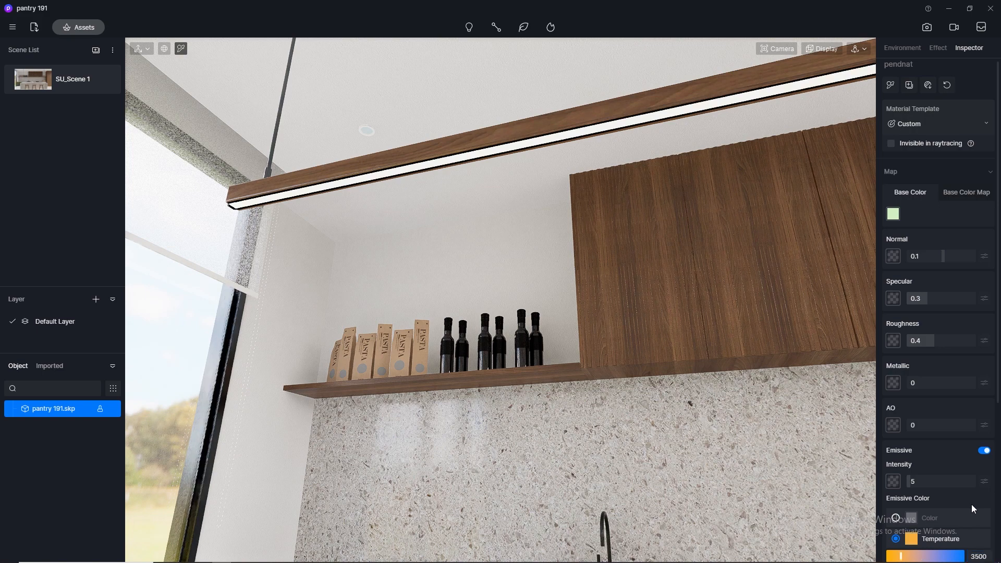
{"action": "left_click", "coordinate": [921, 477]}
{"action": "key", "text": "Return"}
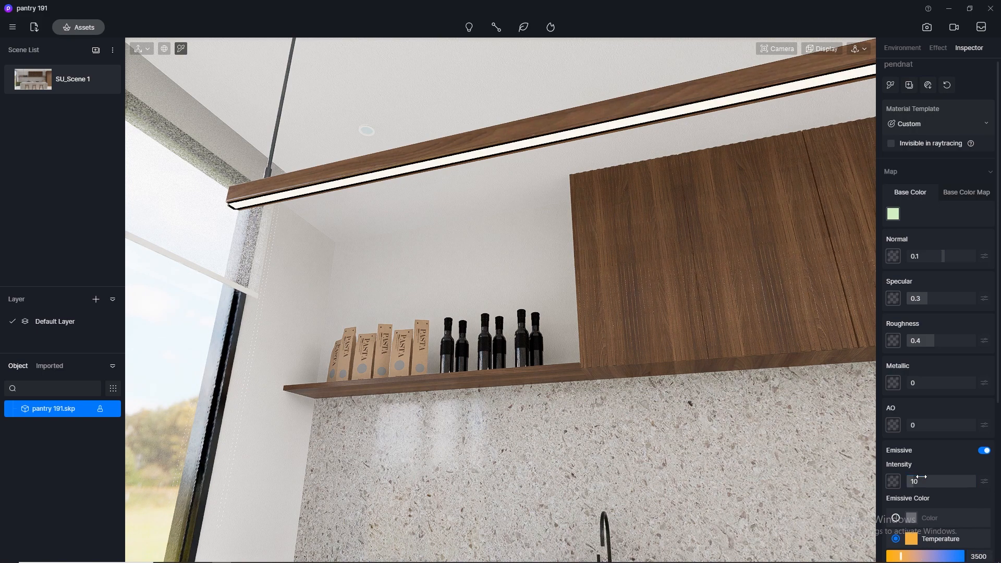
Pick the ceiling downlight's material, enable Emissive and set its intensity to 10
{"action": "scroll", "coordinate": [529, 469], "scroll_direction": "down", "scroll_amount": 3}
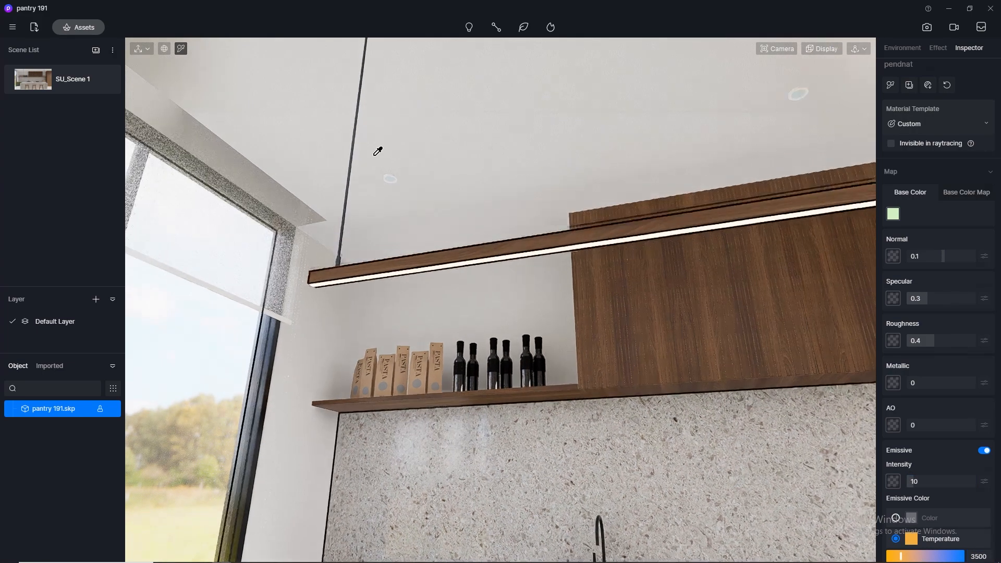
{"action": "scroll", "coordinate": [388, 166], "scroll_direction": "up", "scroll_amount": 5}
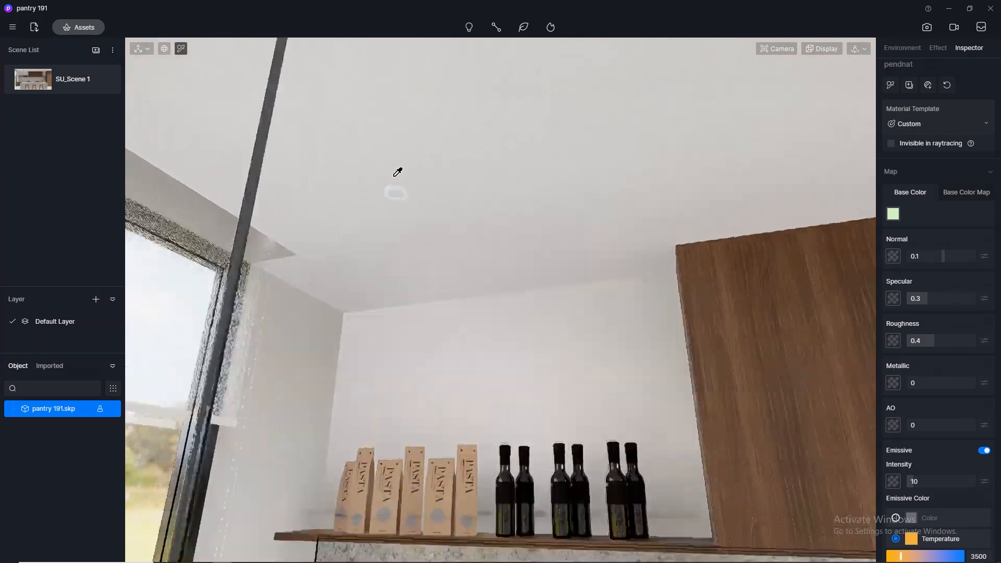
{"action": "left_click", "coordinate": [399, 202]}
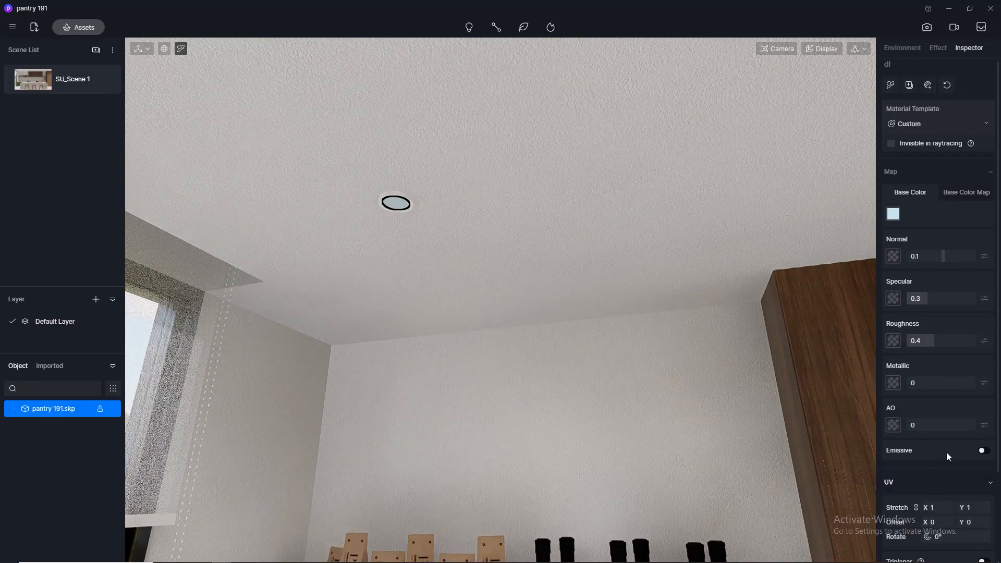
{"action": "left_click", "coordinate": [984, 450]}
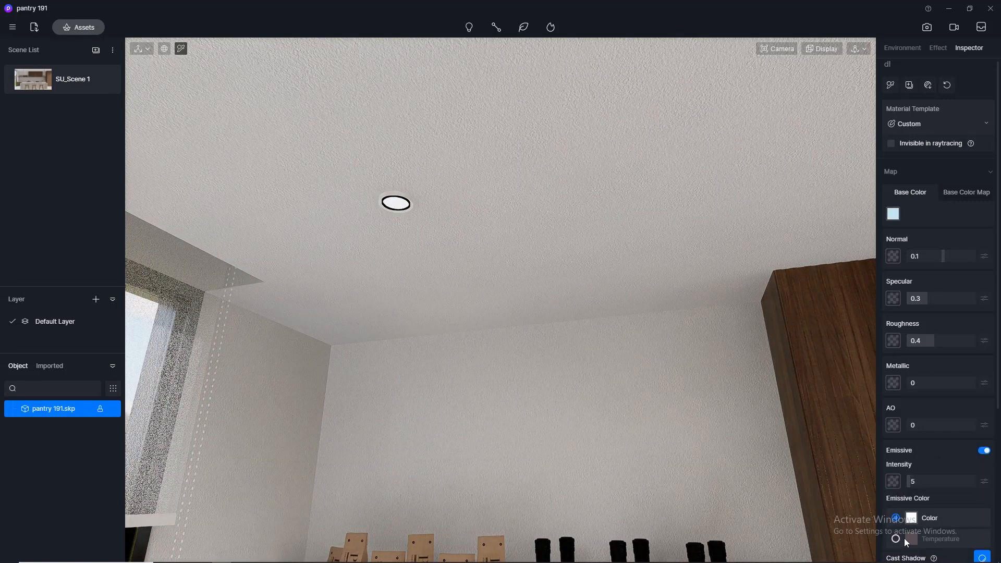
{"action": "left_click", "coordinate": [938, 481]}
{"action": "type", "text": "10"}
{"action": "key", "text": "Return"}
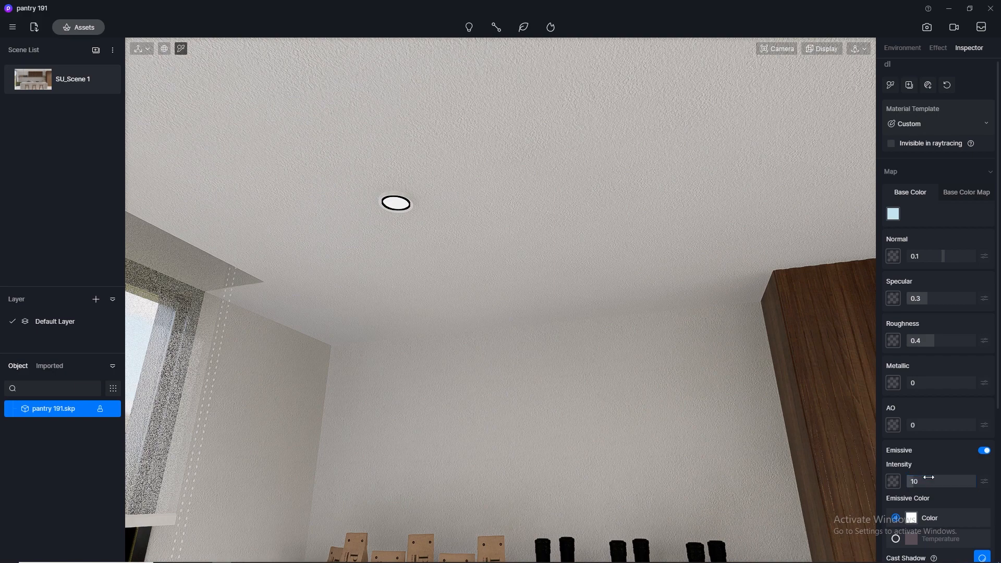
Return to the SU_Scene 1 view in image rendering mode and set the Bloom effect to 0.5
{"action": "left_click", "coordinate": [25, 81]}
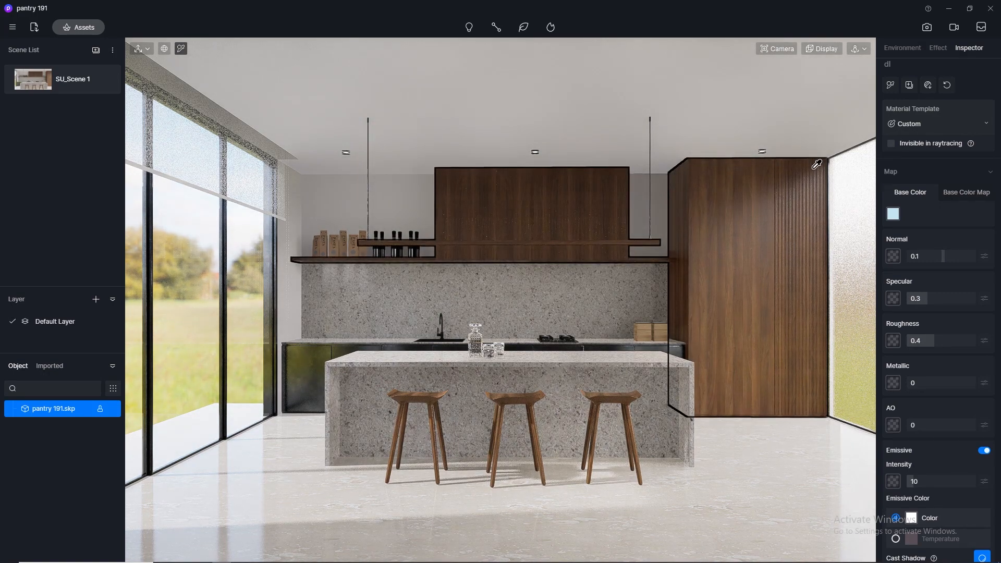
{"action": "left_click", "coordinate": [926, 30]}
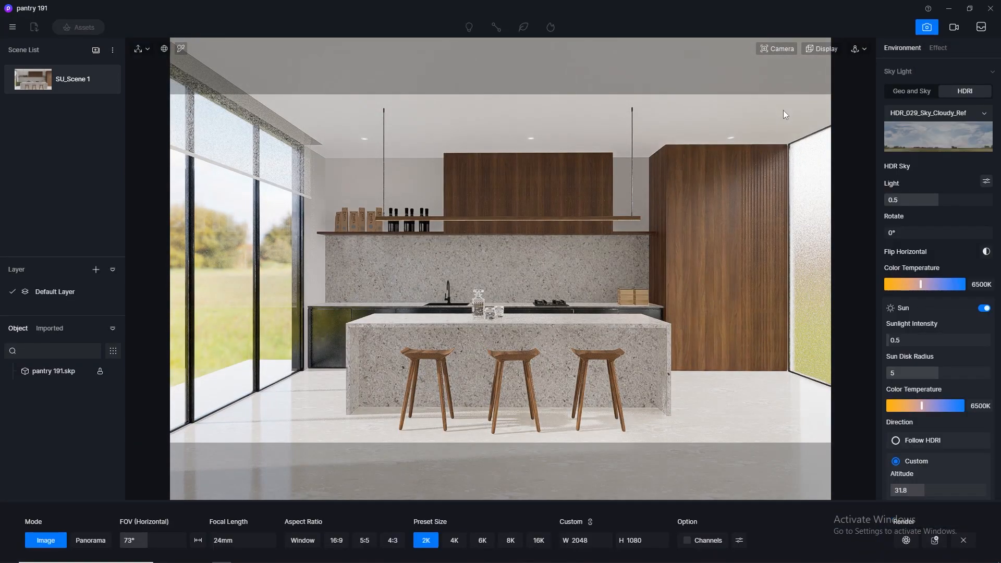
{"action": "left_click", "coordinate": [938, 49]}
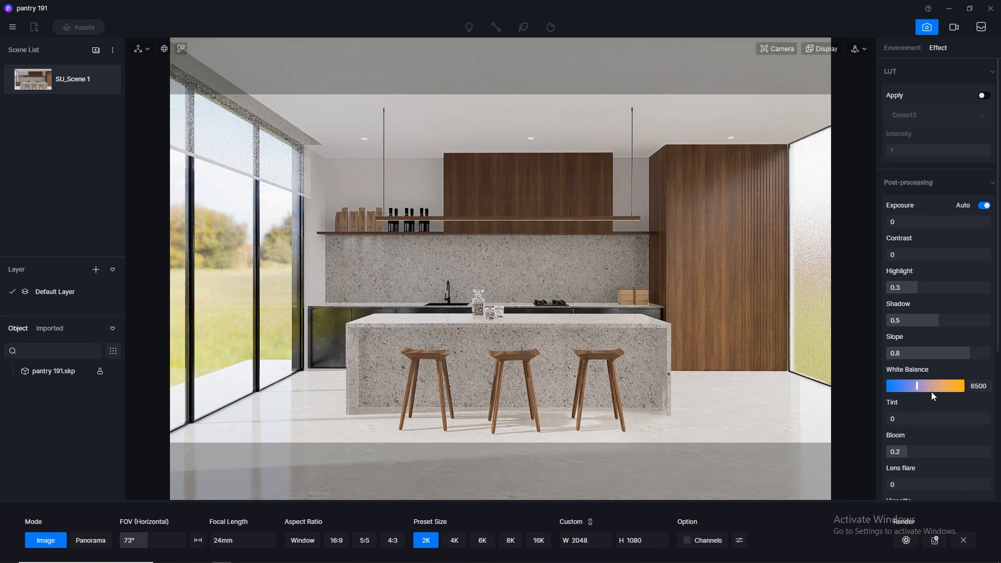
{"action": "left_click", "coordinate": [943, 449]}
{"action": "type", "text": "0.5"}
{"action": "key", "text": "Return"}
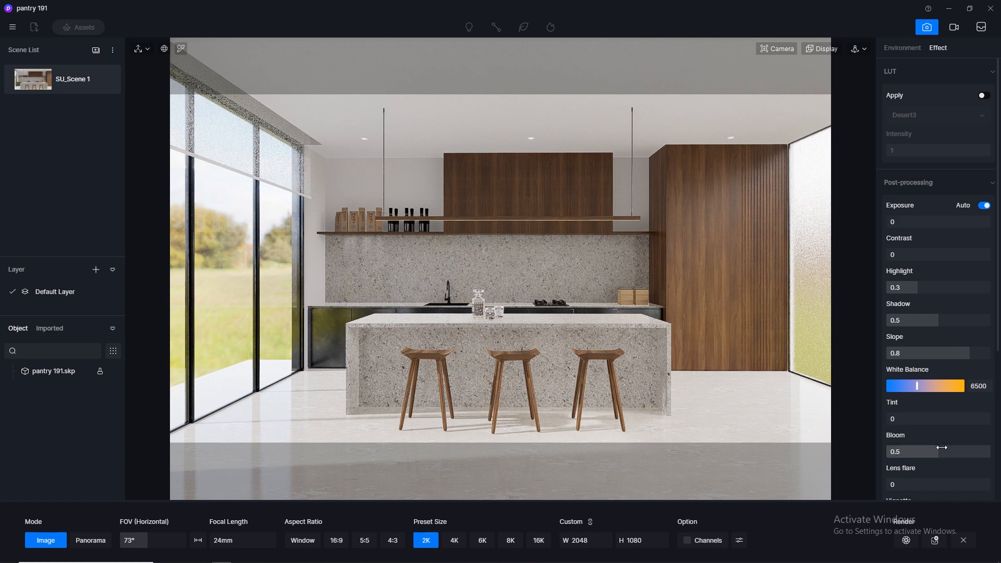
Set both the Lens flare and the Vignette effects to 0.5
{"action": "scroll", "coordinate": [941, 452], "scroll_direction": "down", "scroll_amount": 1}
{"action": "left_click", "coordinate": [929, 450]}
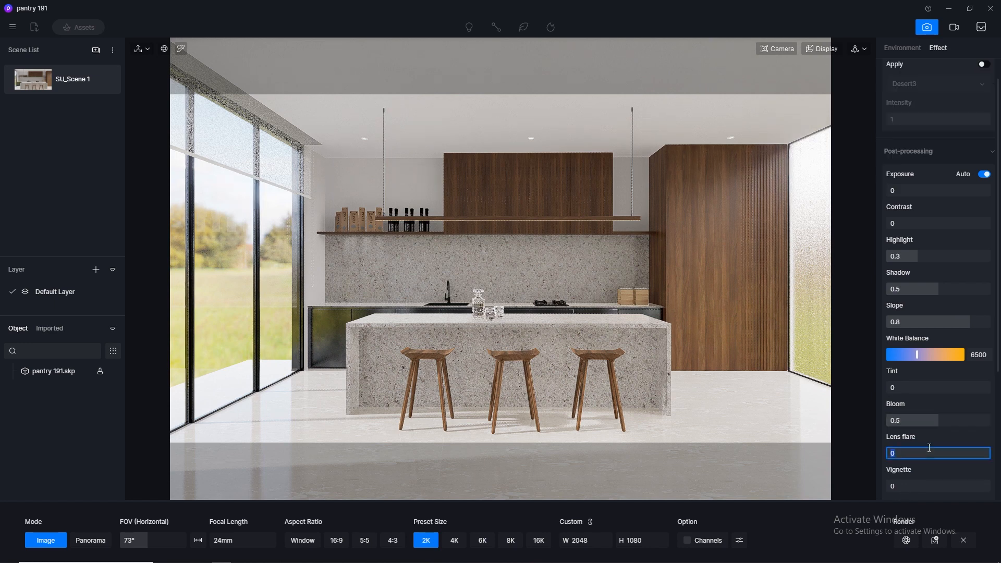
{"action": "type", "text": "0.5"}
{"action": "key", "text": "Return"}
{"action": "left_click", "coordinate": [915, 487]}
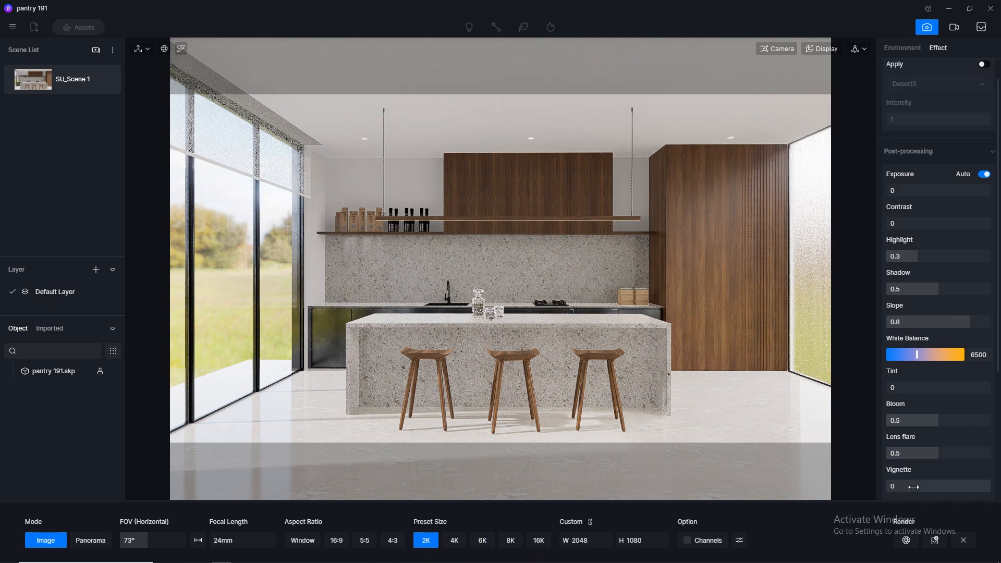
{"action": "key", "text": "Return"}
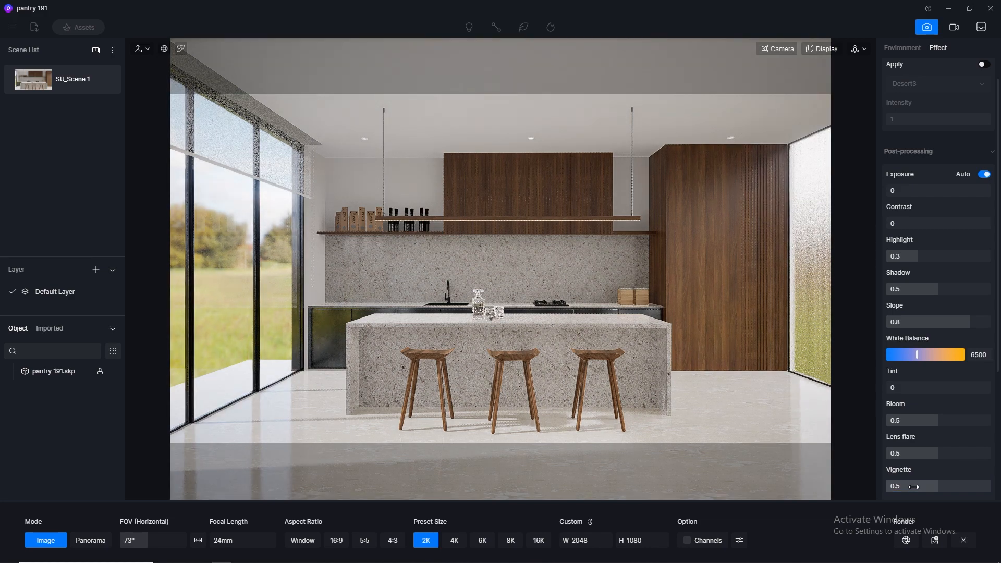
{"action": "scroll", "coordinate": [914, 486], "scroll_direction": "down", "scroll_amount": 1}
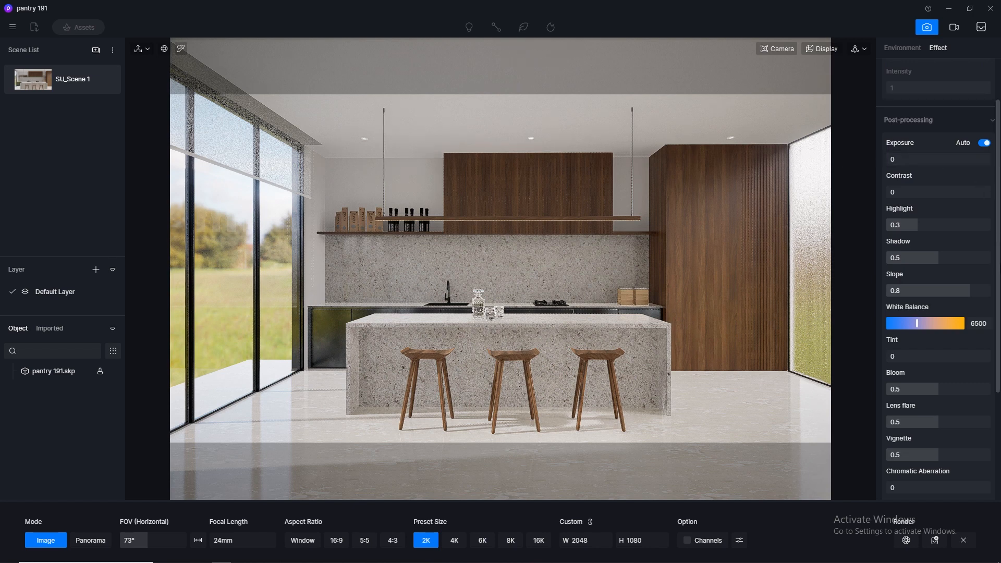
Try a post-processing contrast of 0.1 and set it back to 0
{"action": "scroll", "coordinate": [1000, 265], "scroll_direction": "up", "scroll_amount": 2}
{"action": "left_click", "coordinate": [910, 255]}
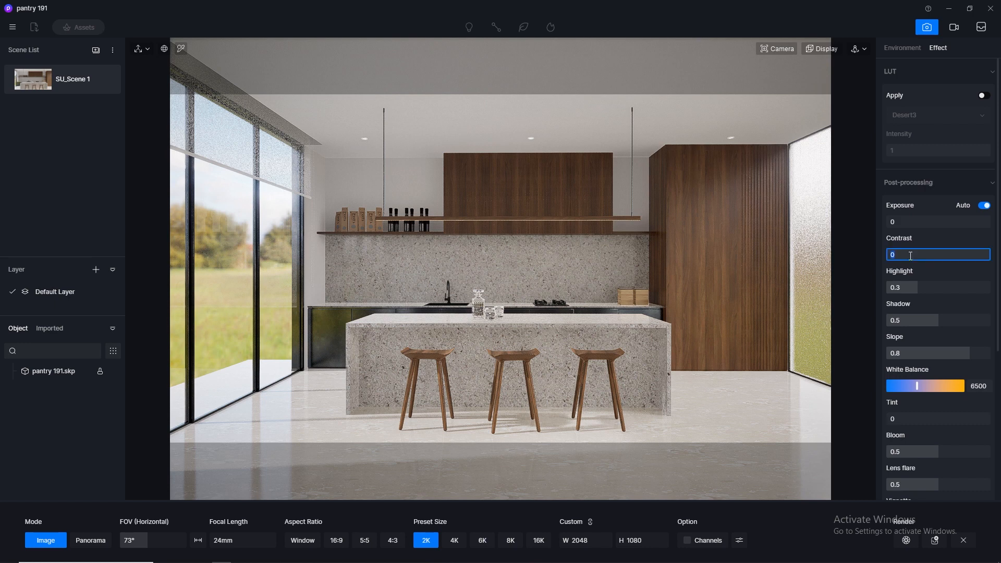
{"action": "type", "text": "1"}
{"action": "key", "text": "Return"}
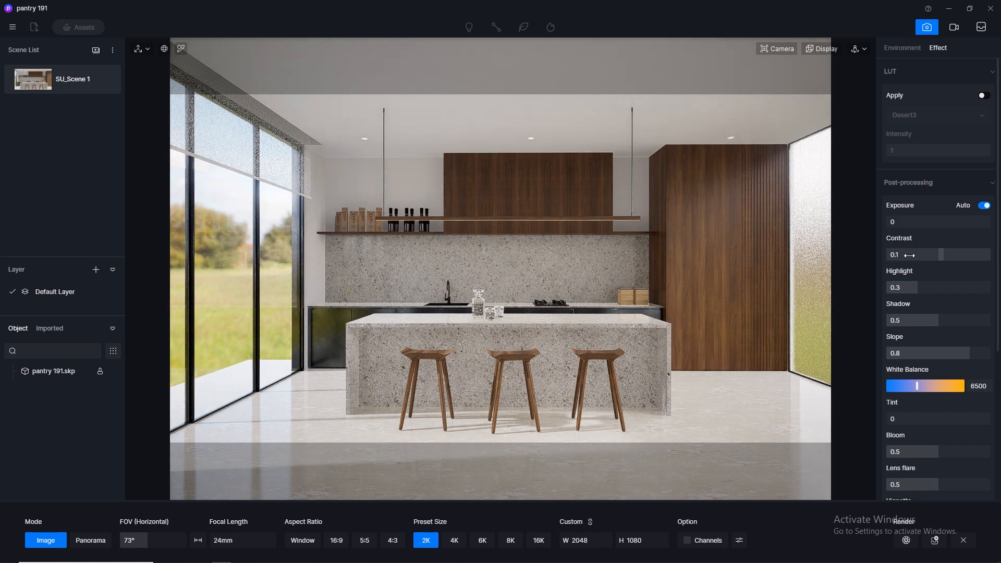
{"action": "left_click", "coordinate": [911, 256]}
{"action": "type", "text": "0"}
{"action": "key", "text": "Return"}
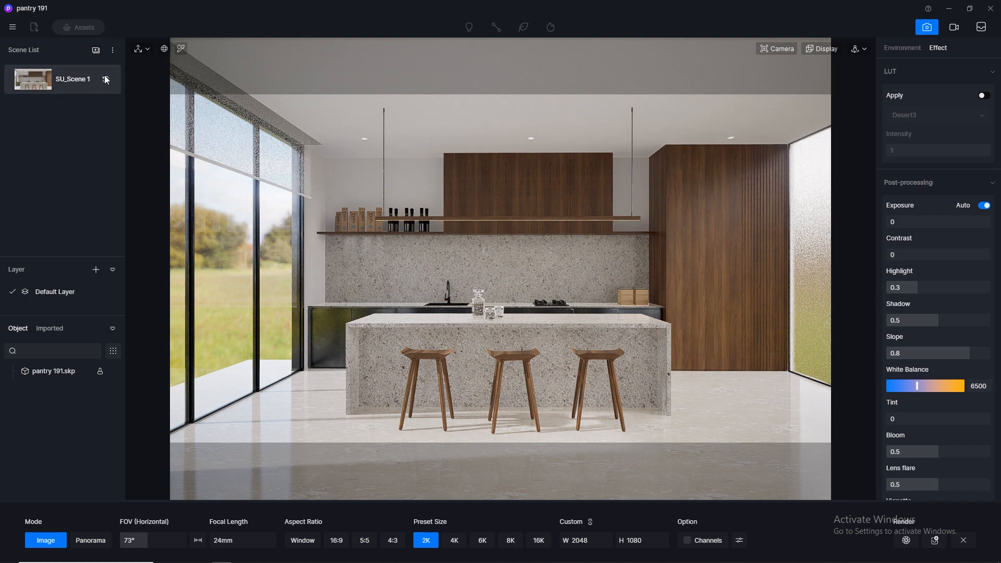
Update SU_Scene 1 with the effect settings and choose the 4K preset size for the output
{"action": "left_click", "coordinate": [107, 79]}
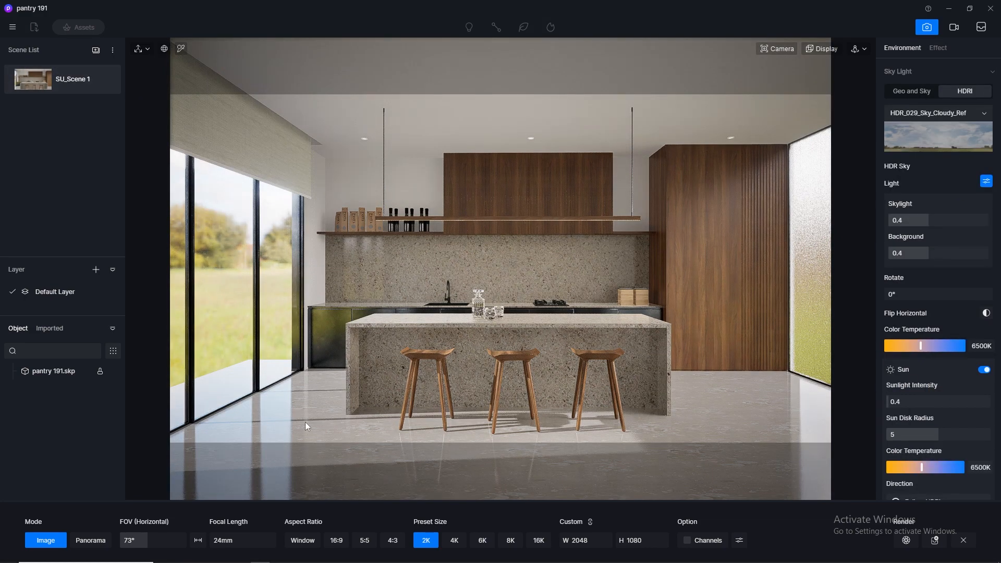
{"action": "left_click", "coordinate": [454, 540]}
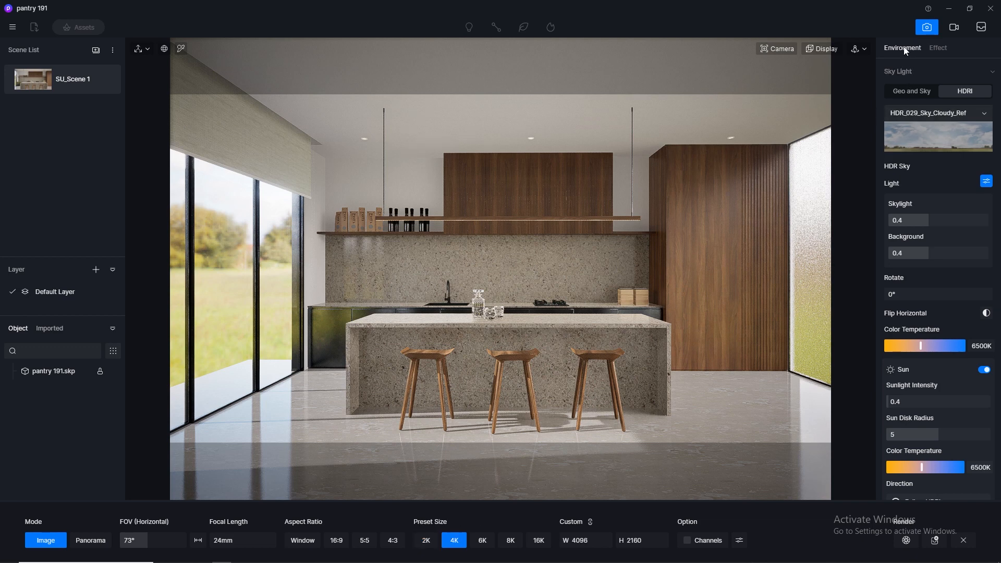
Review the environment and post-processing settings and start the image render
{"action": "left_click_drag", "start_coordinate": [1000, 121], "coordinate": [999, 285]}
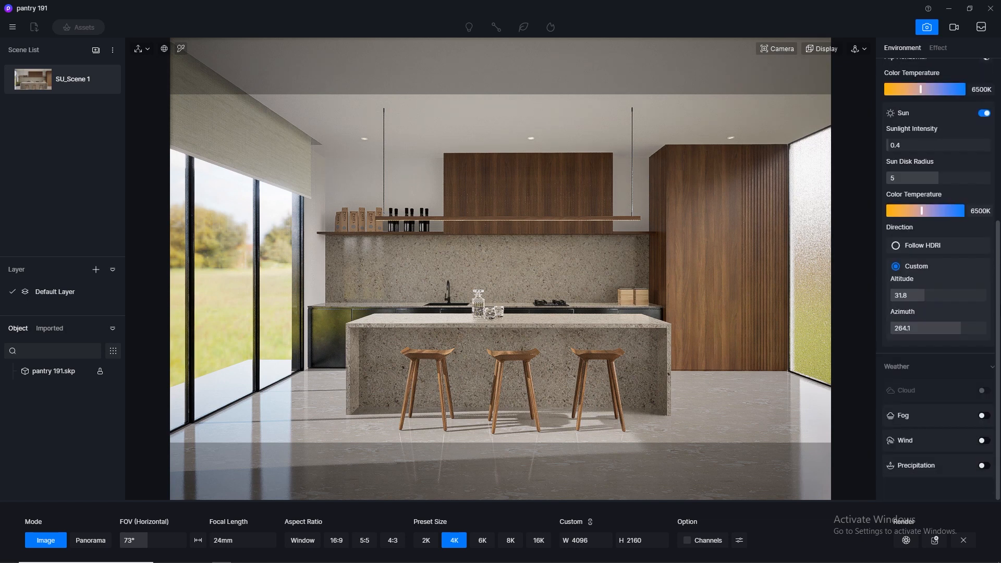
{"action": "left_click", "coordinate": [938, 48]}
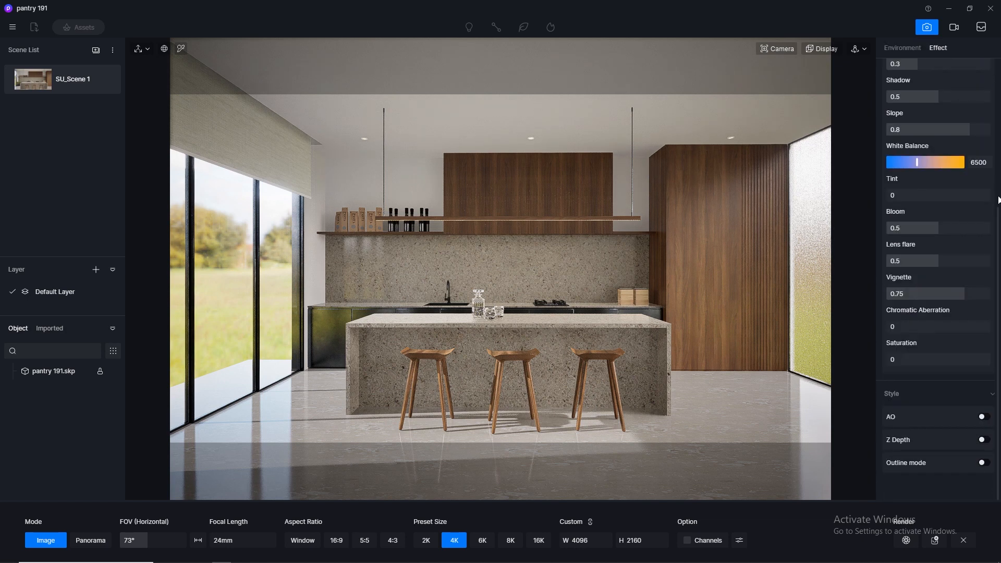
{"action": "left_click_drag", "start_coordinate": [999, 213], "coordinate": [999, 54]}
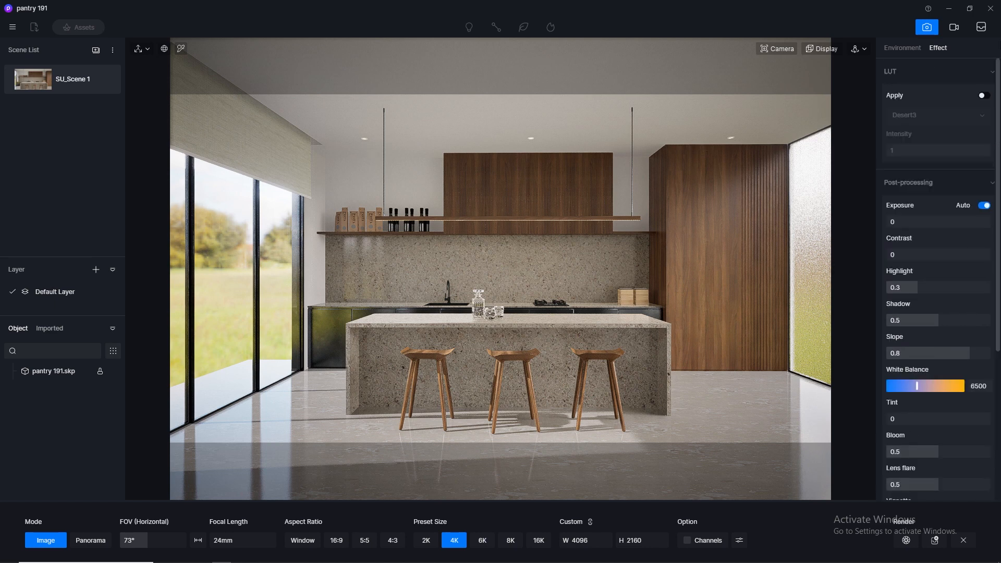
{"action": "scroll", "coordinate": [936, 276], "scroll_direction": "down", "scroll_amount": 1}
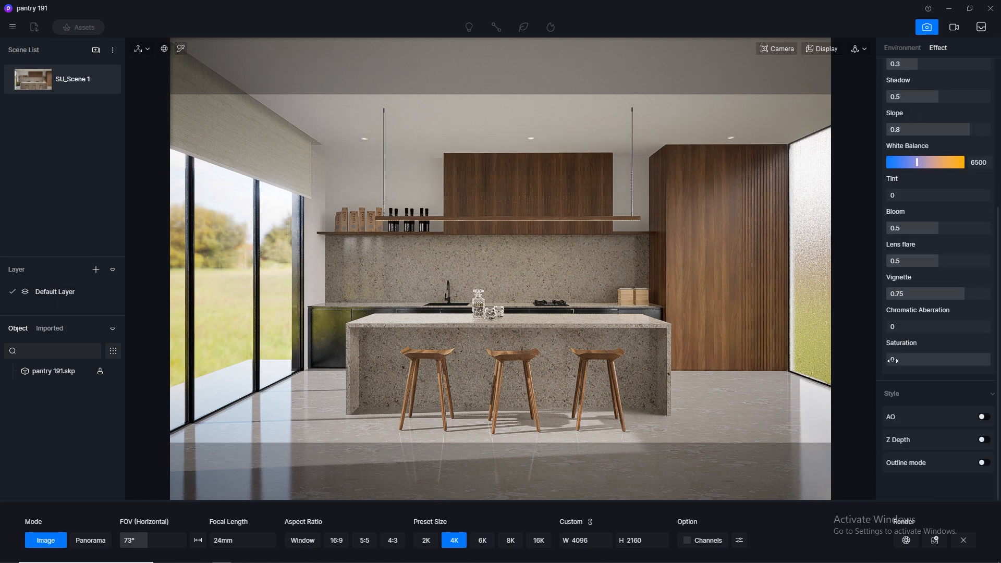
{"action": "left_click", "coordinate": [908, 540]}
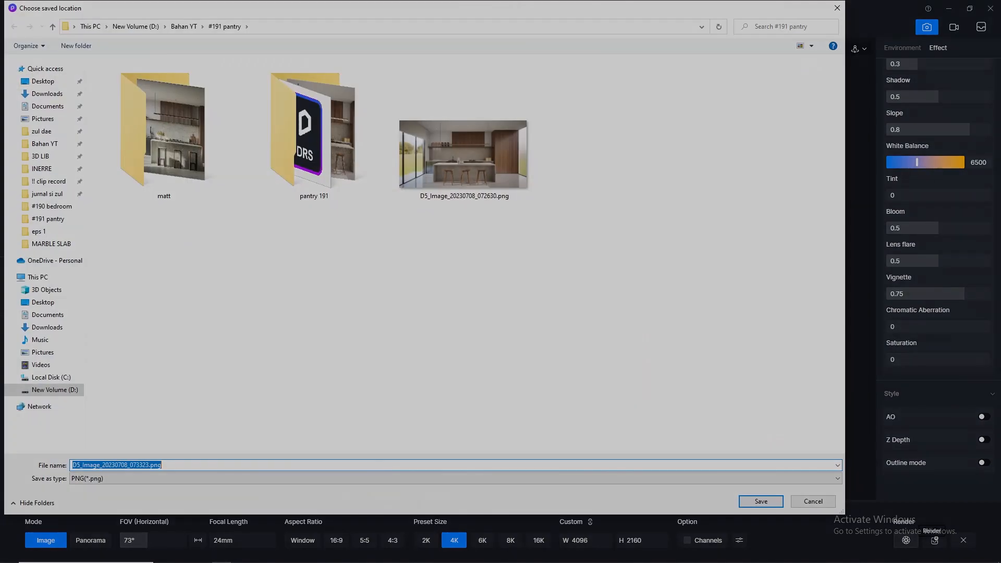